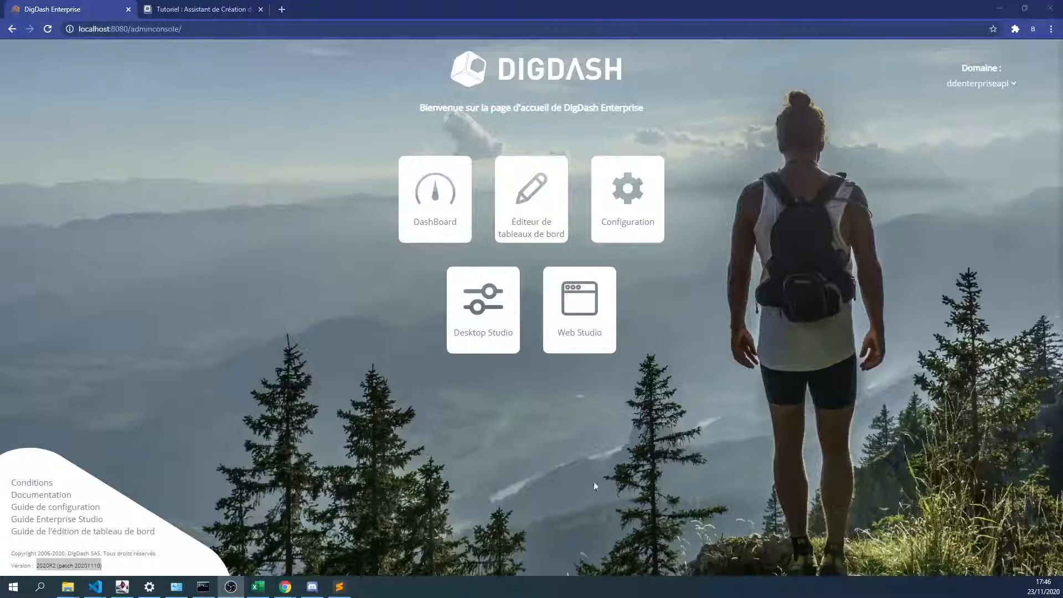
# - Switch to Excel and look over the columns of the RH_dataset_didacticiel.xlsx dataset
pyautogui.click(255, 588)
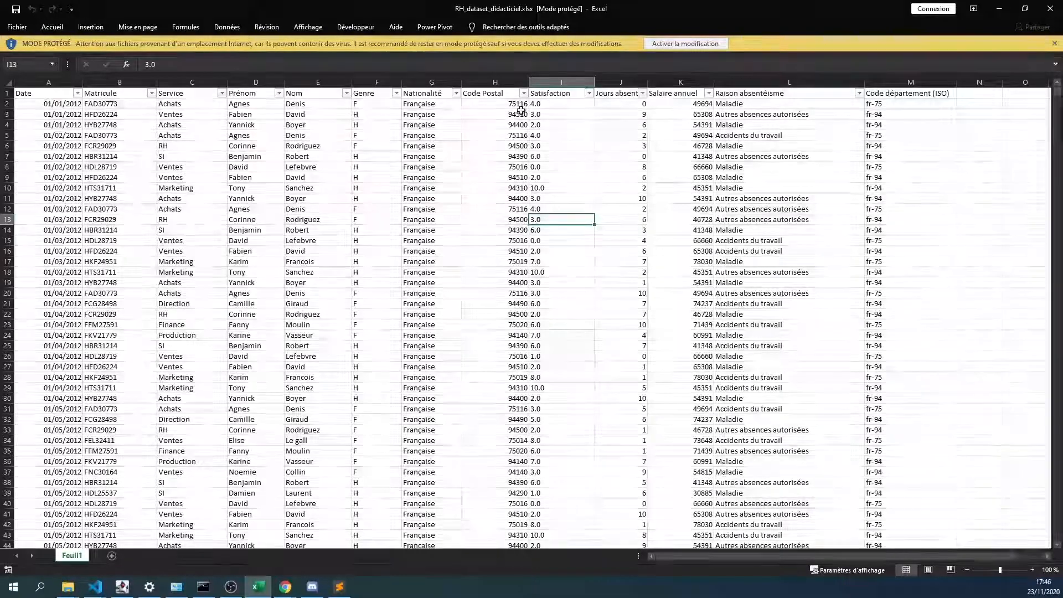
pyautogui.click(1000, 9)
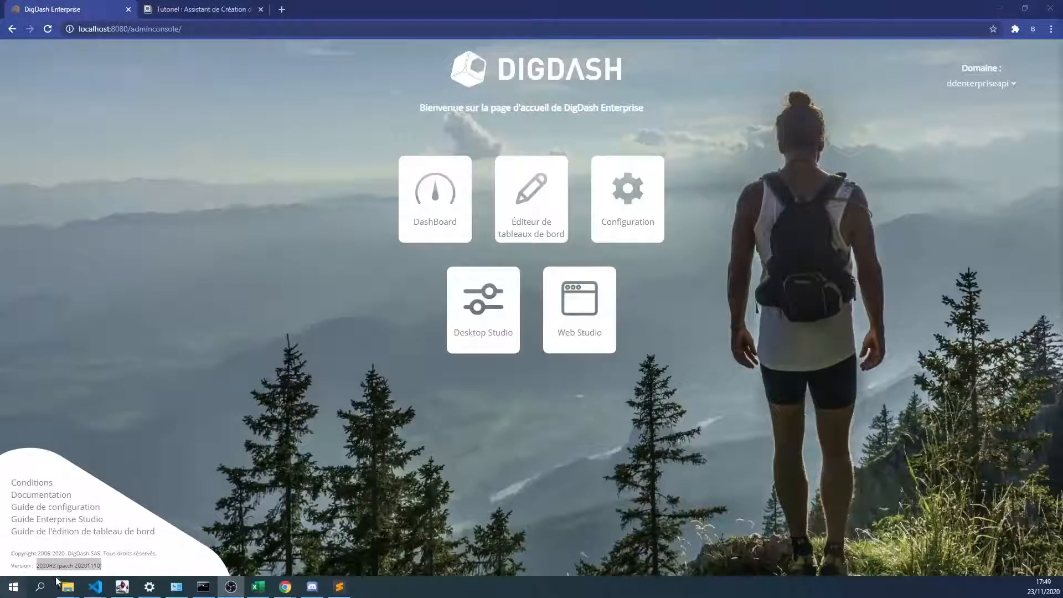
# - Locate start_tomcat.bat in the digdash_enterprise_2020R2_tutoriel_video folder in File Explorer and return to the DigDash home page in Chrome
pyautogui.moveTo(68, 587)
pyautogui.click(81, 556)
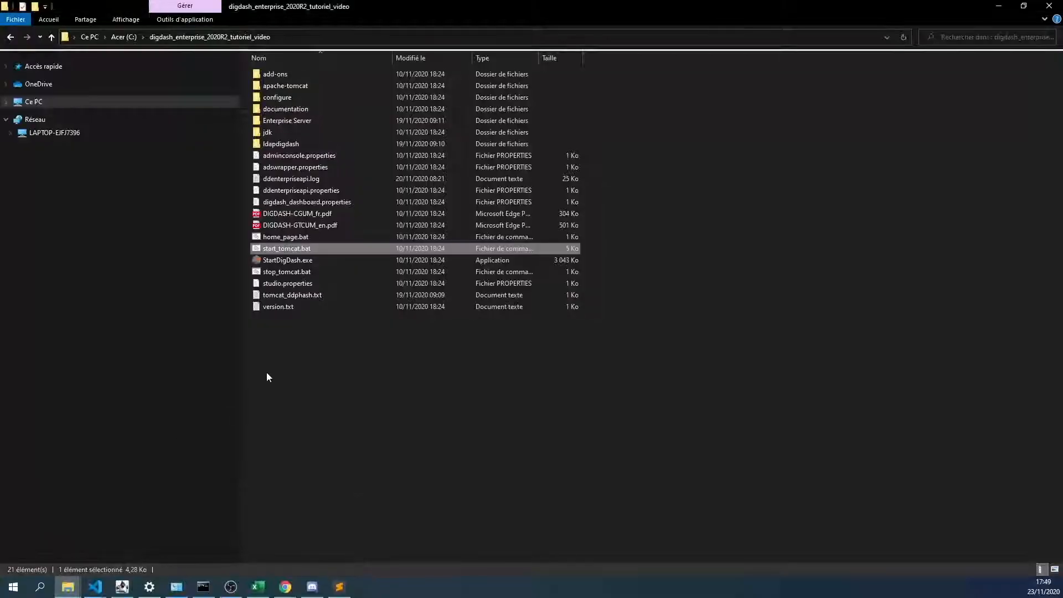
pyautogui.click(308, 250)
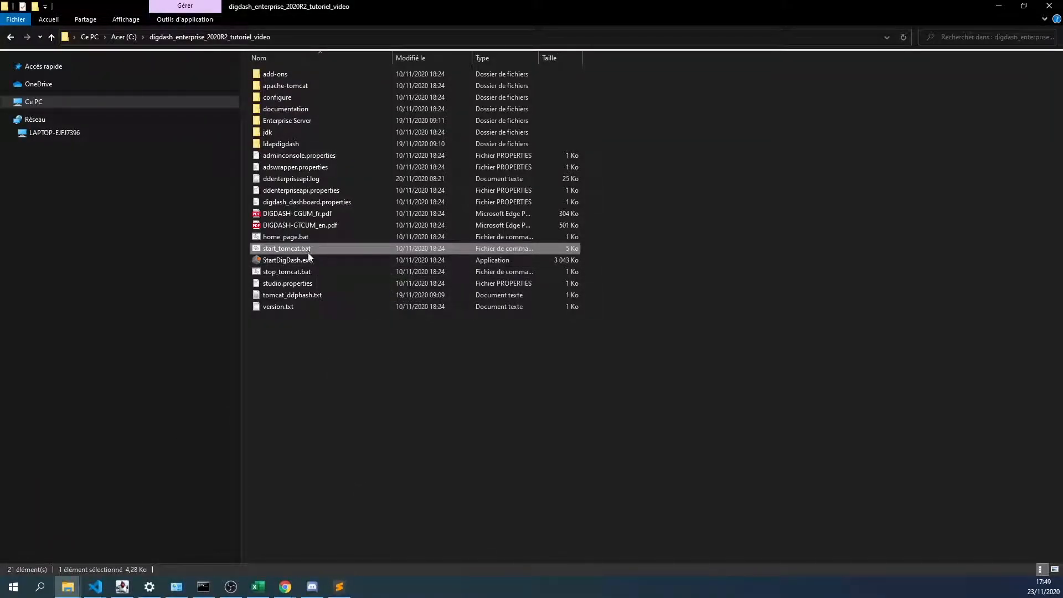
pyautogui.press('Escape')
pyautogui.click(122, 587)
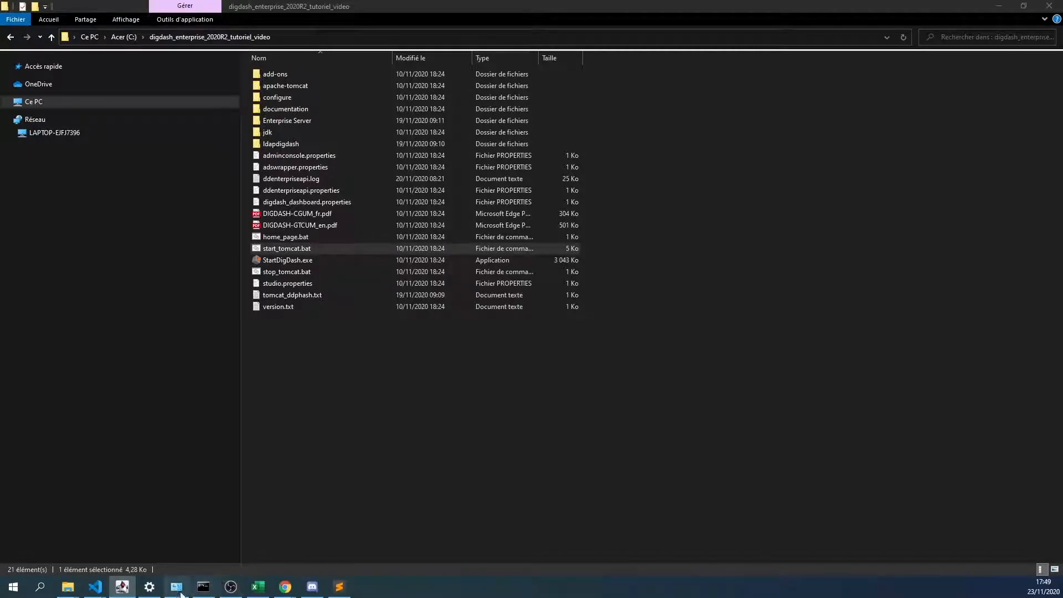
pyautogui.moveTo(278, 591)
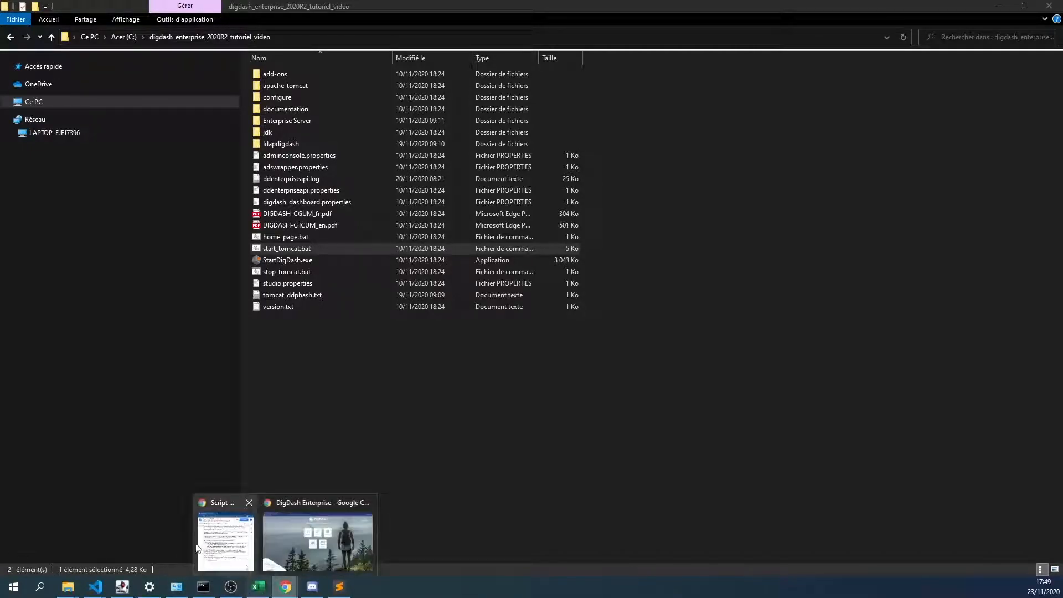
pyautogui.click(301, 543)
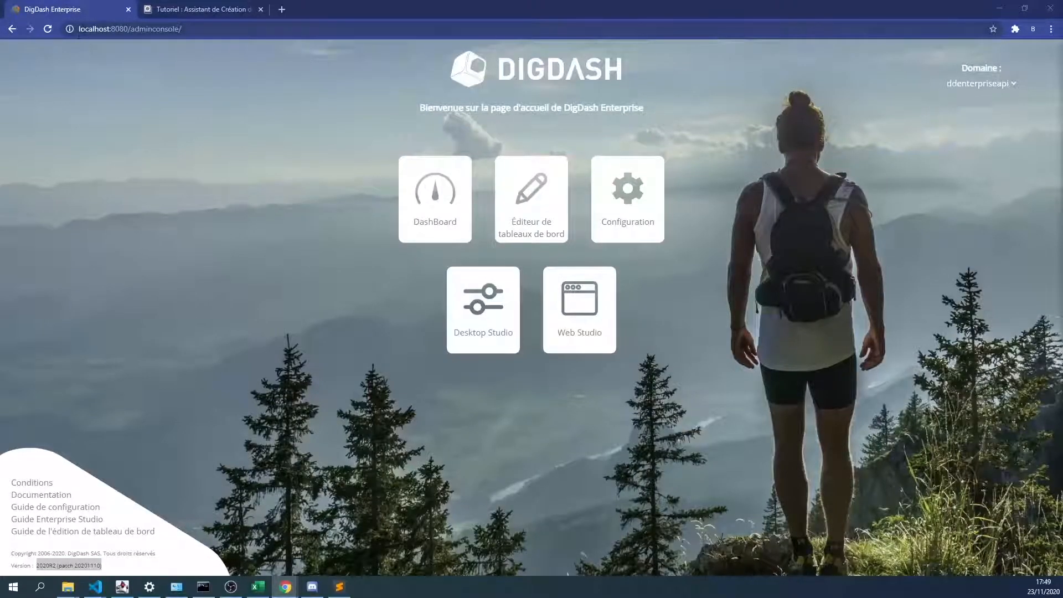
# - Examine the server address and the version number of the DigDash Enterprise home page
pyautogui.moveTo(81, 30); pyautogui.dragTo(127, 35)
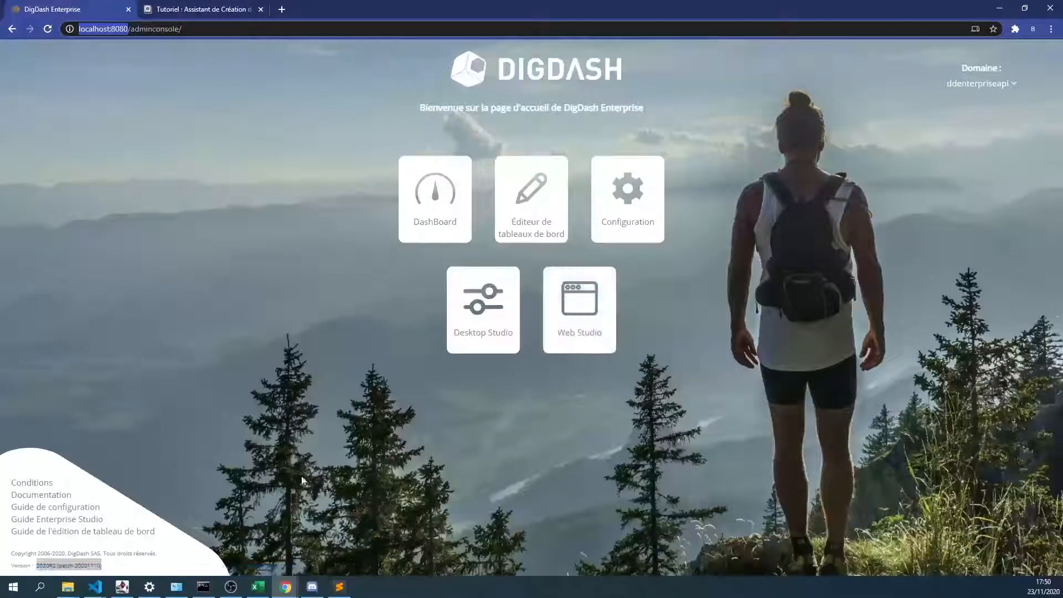
pyautogui.click(164, 571)
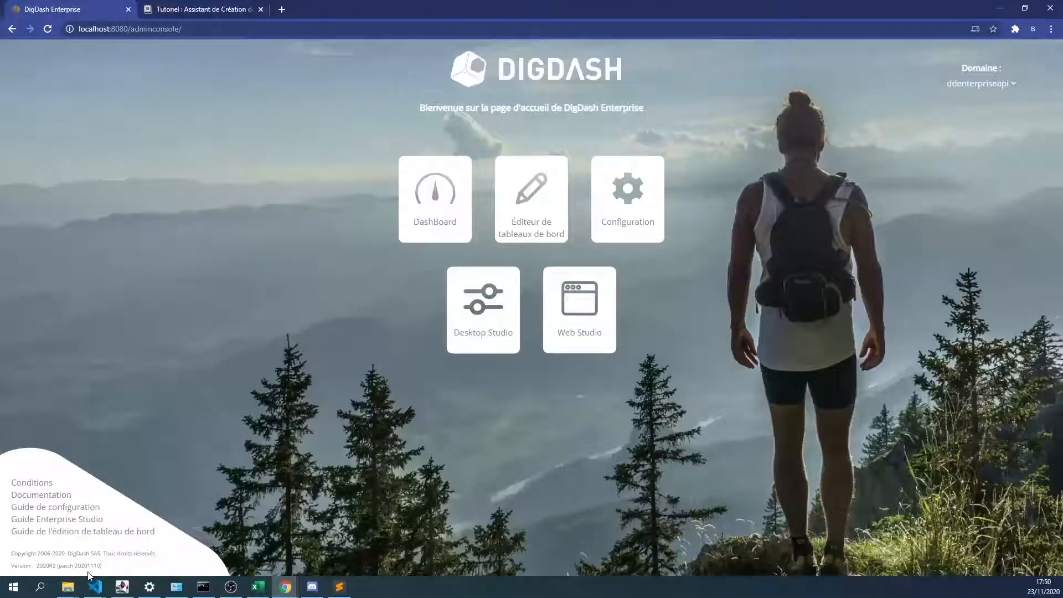
pyautogui.moveTo(110, 566); pyautogui.dragTo(38, 573)
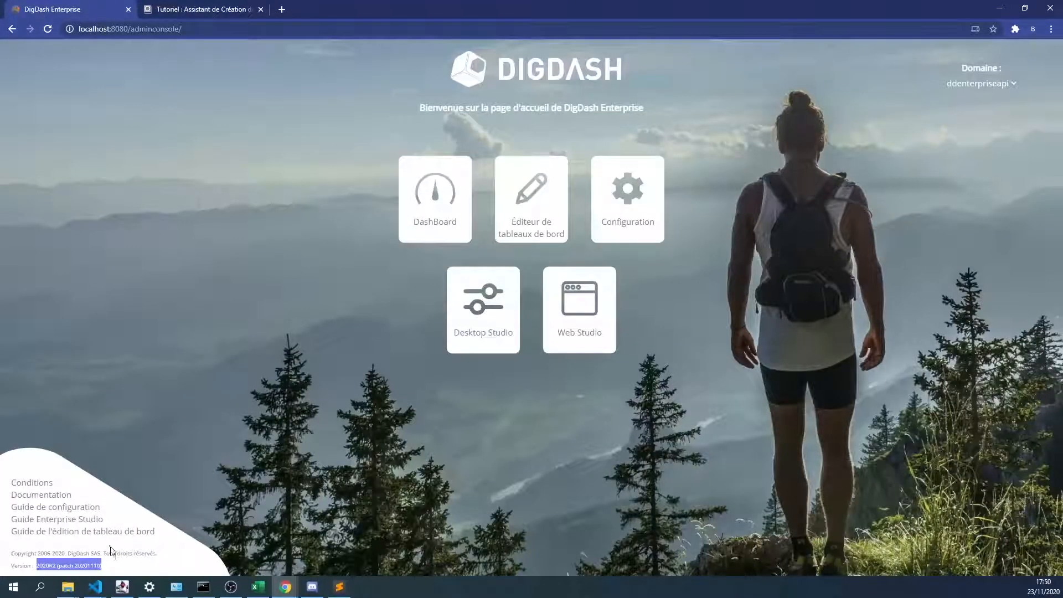
pyautogui.tripleClick(67, 567)
# - Open the DashBoard and log in with the user name and the account password
pyautogui.click(452, 222)
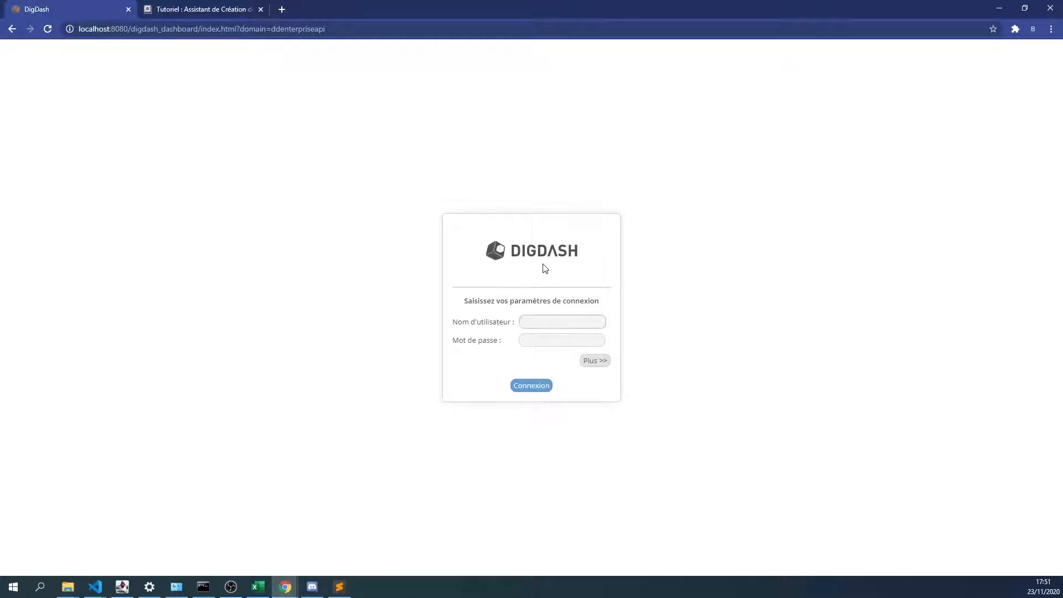
pyautogui.write('lucas')
pyautogui.press('Tab')
pyautogui.write('*****')
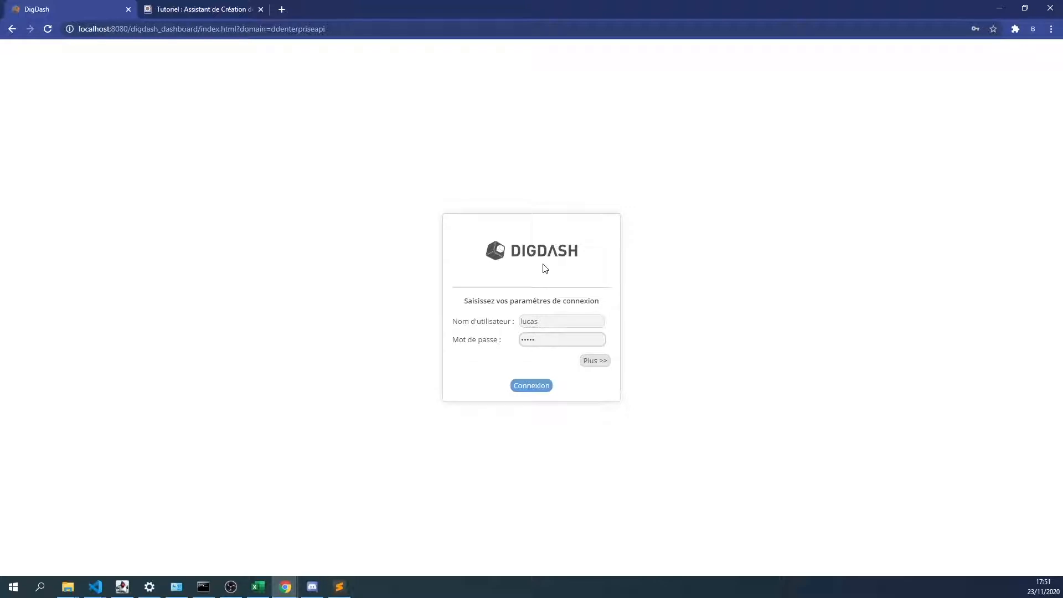
pyautogui.click(535, 390)
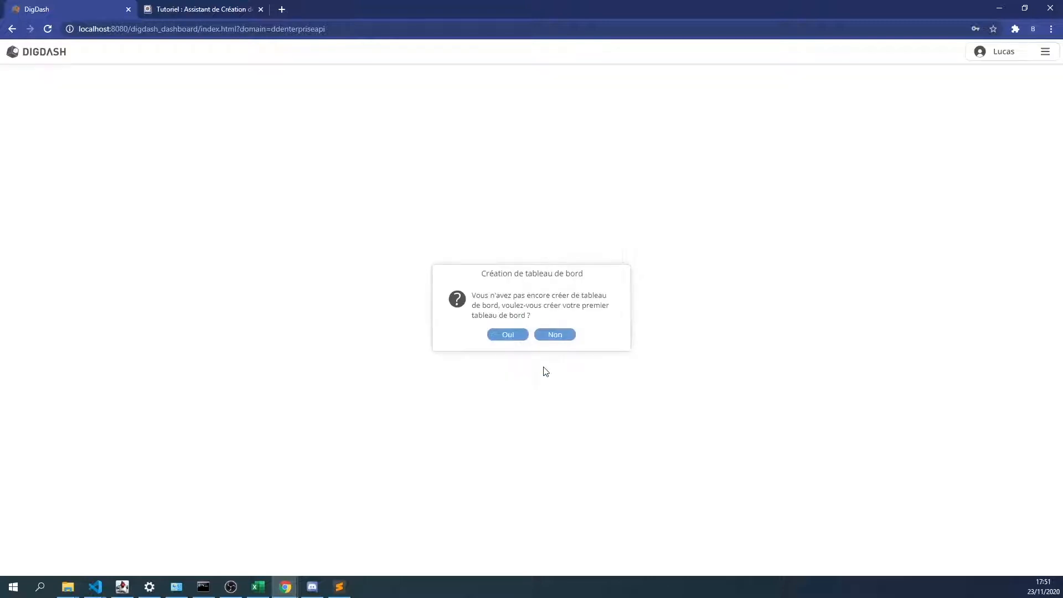
# - Accept creating a first dashboard and launch the dashboard creation assistant from the editor
pyautogui.click(626, 190)
pyautogui.click(508, 335)
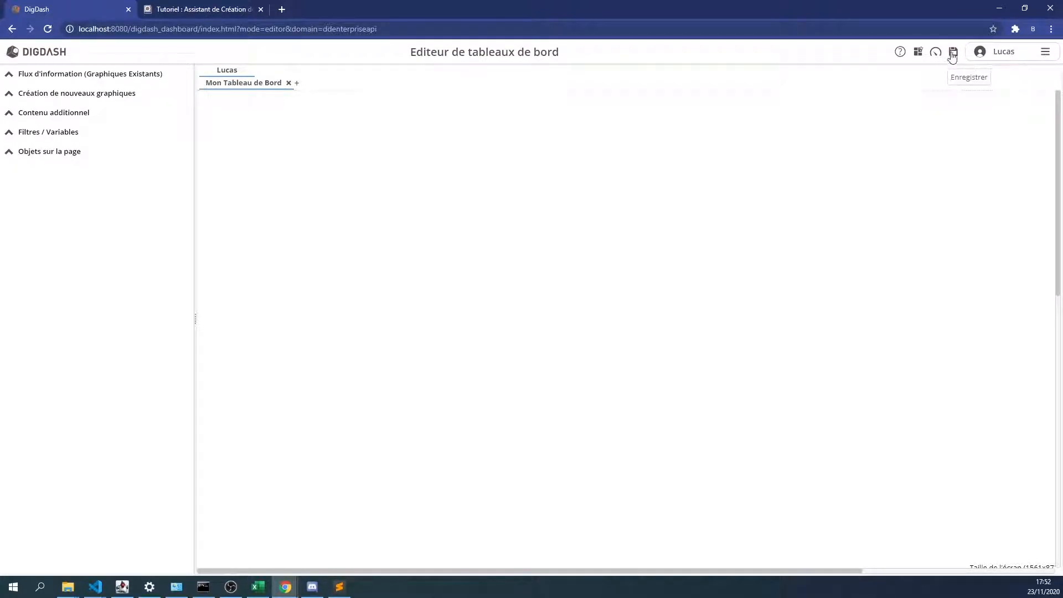
pyautogui.click(1046, 55)
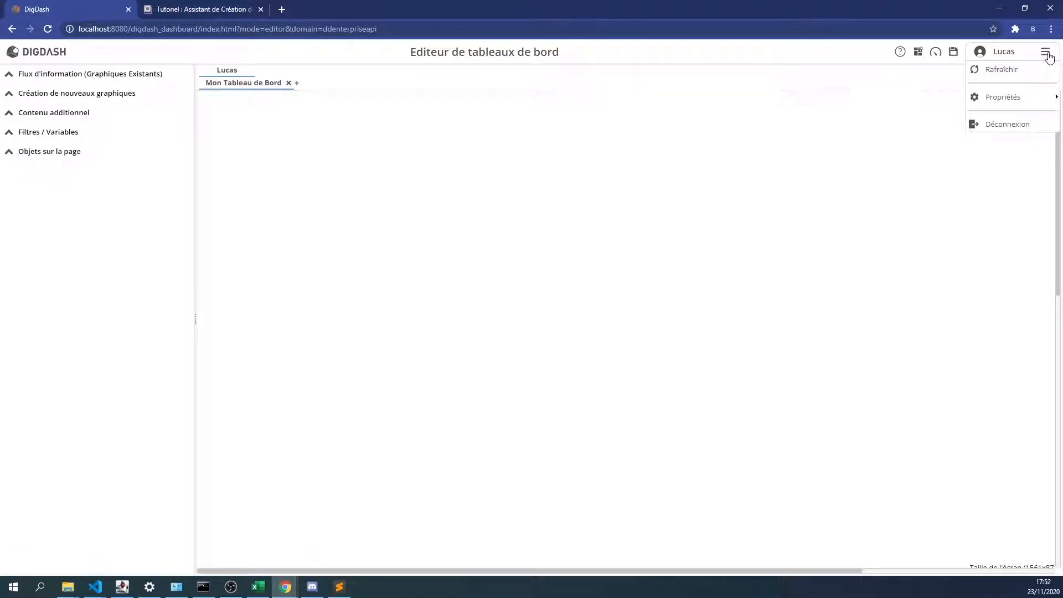
pyautogui.click(923, 115)
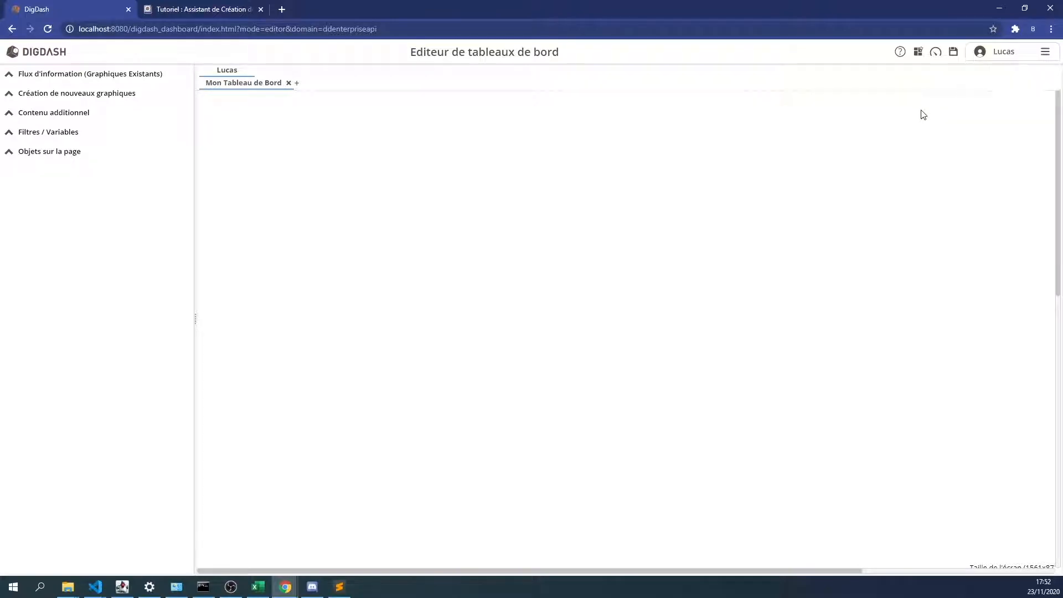
pyautogui.click(919, 53)
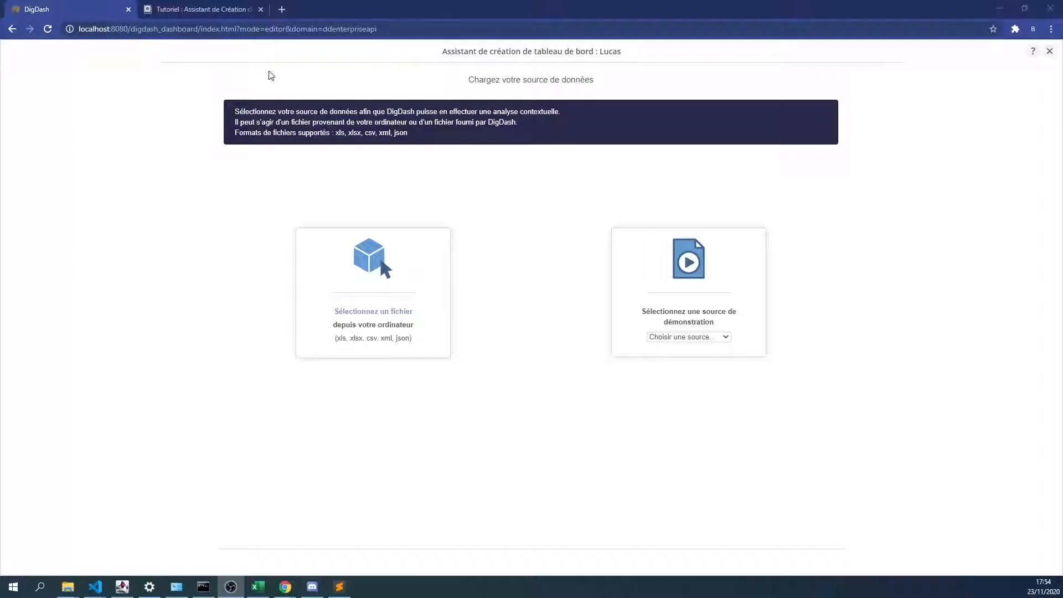
# - Download RH_dataset_didacticiel.xlsx from the data loading section of the online tutorial into Documents\didacticiel and return to the assistant
pyautogui.click(218, 11)
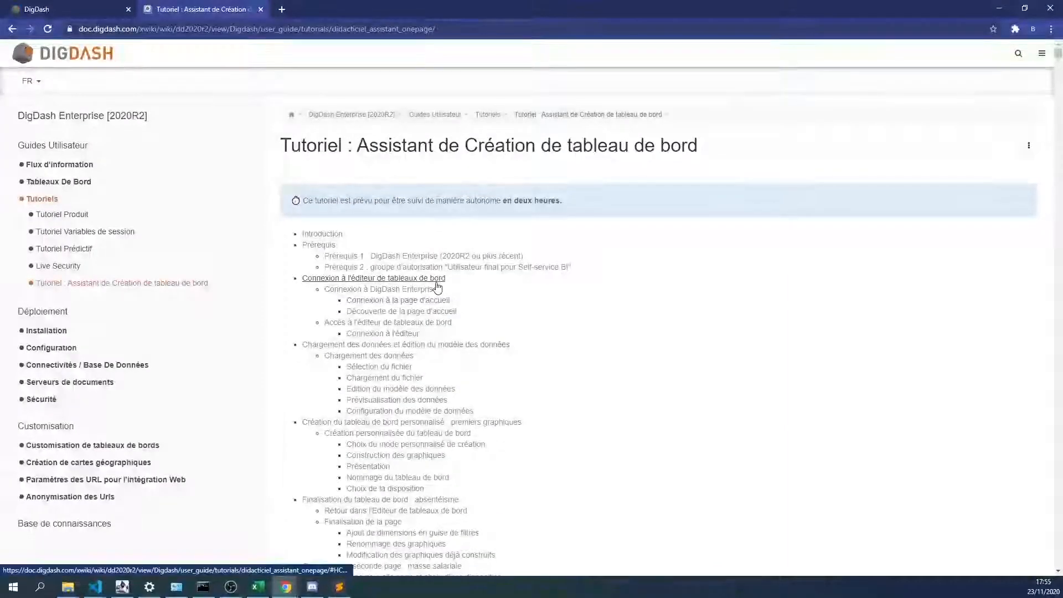
pyautogui.click(419, 348)
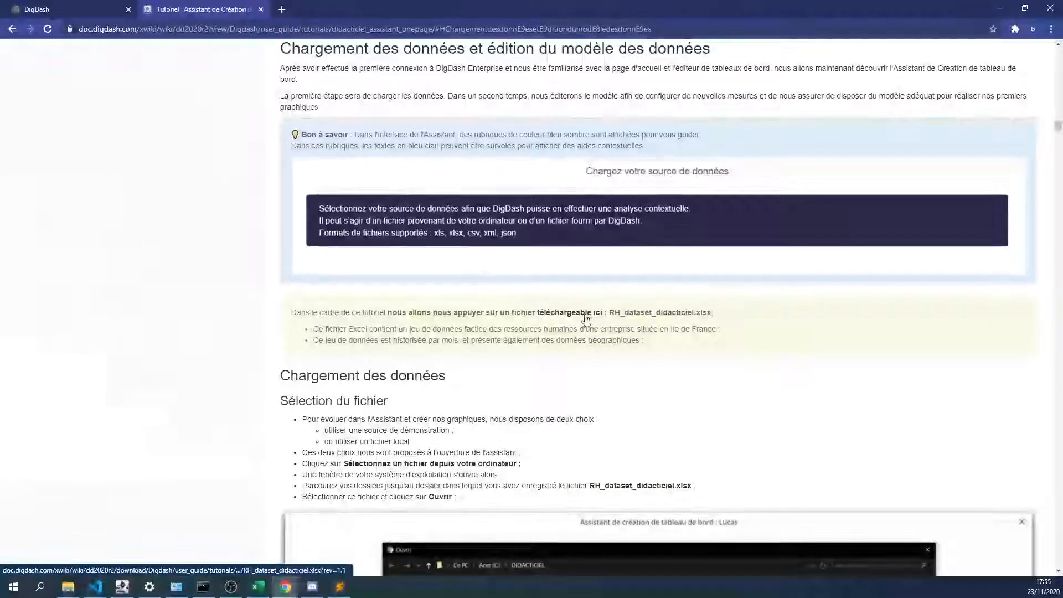
pyautogui.click(585, 314)
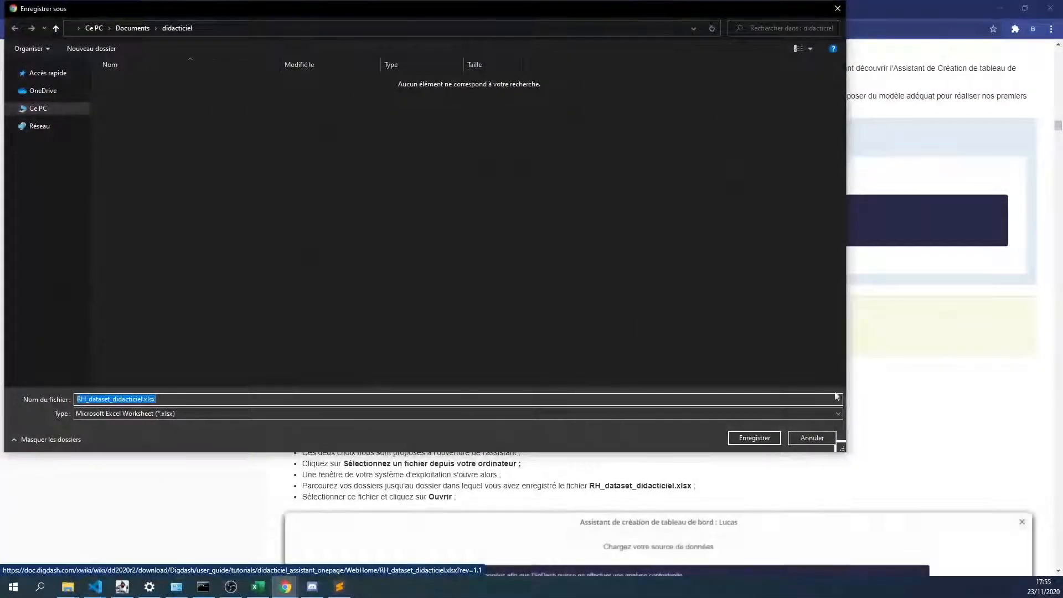
pyautogui.click(768, 441)
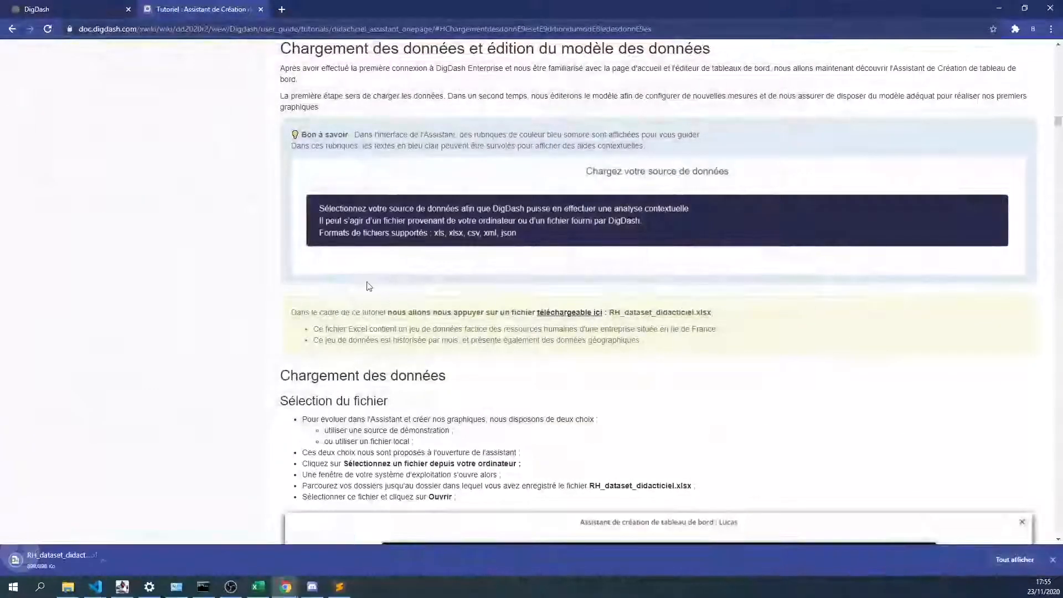
pyautogui.click(47, 9)
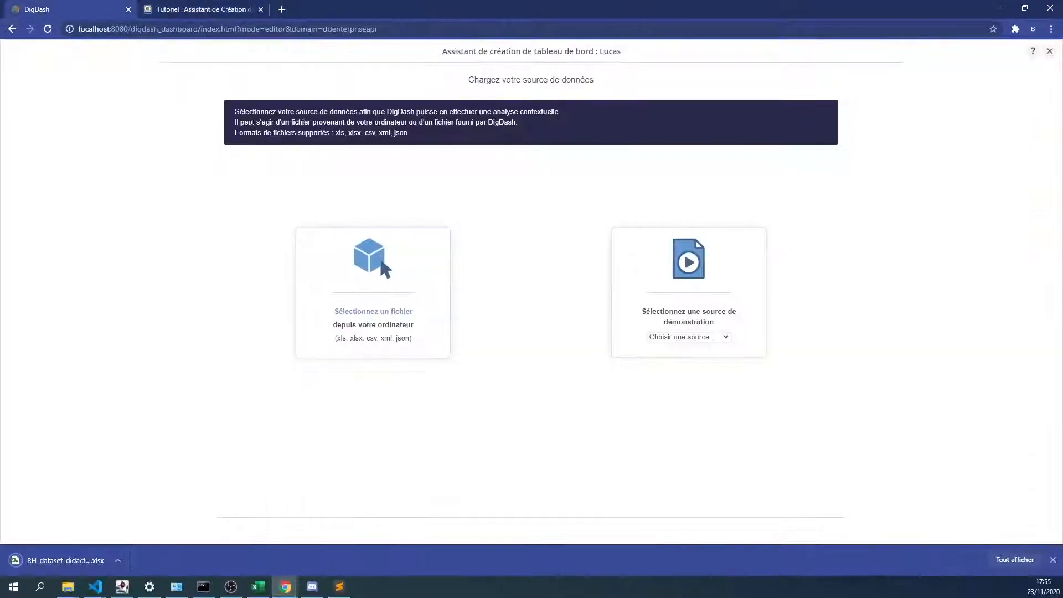
pyautogui.click(1053, 560)
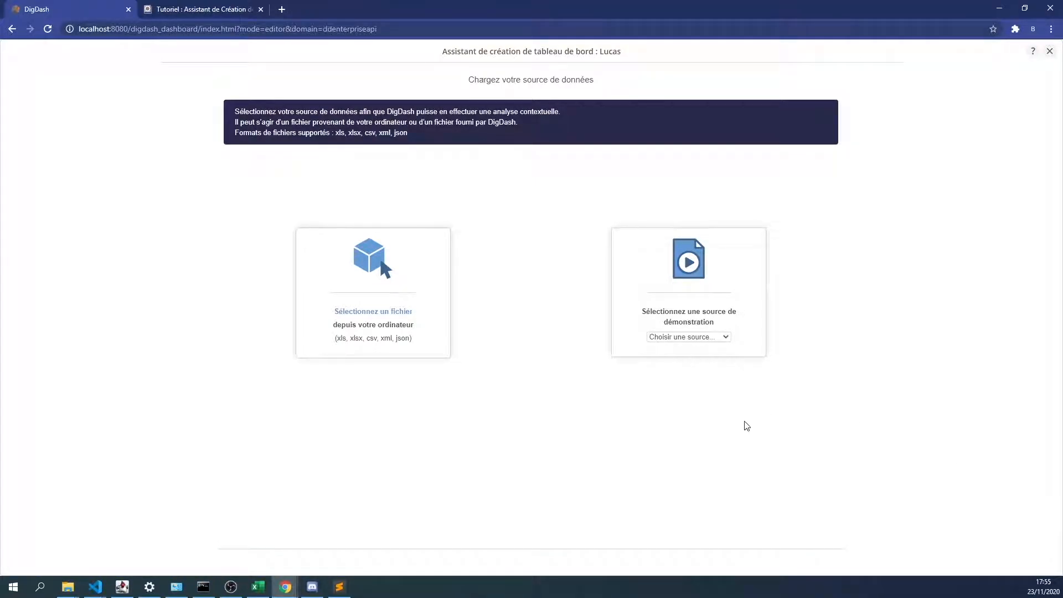
# - Load RH_dataset_didacticiel.xlsx from the Documents\didacticiel folder as the data source, after viewing the available demonstration sources
pyautogui.click(712, 339)
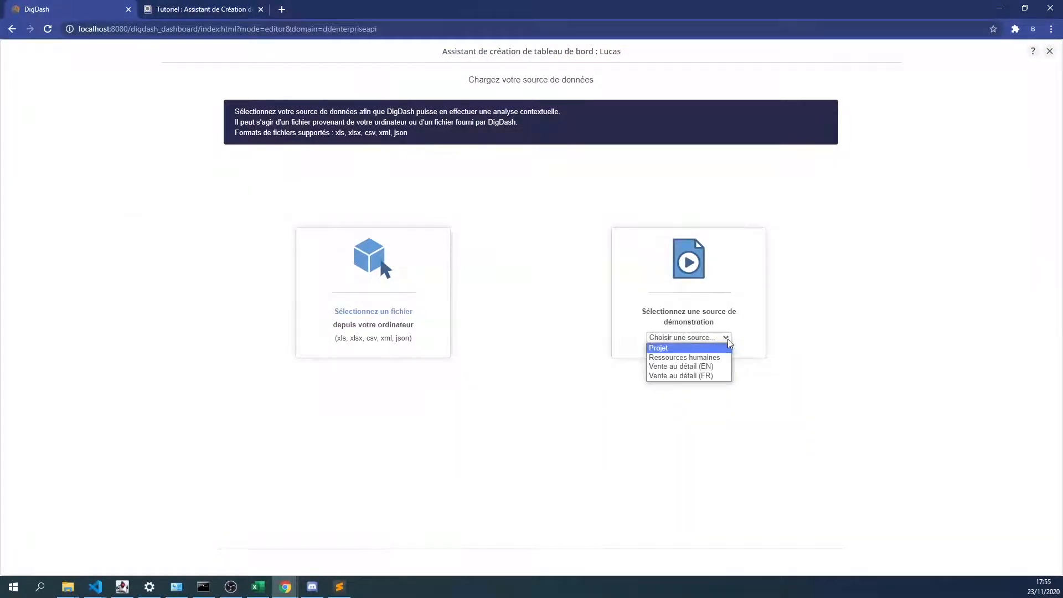
pyautogui.click(726, 339)
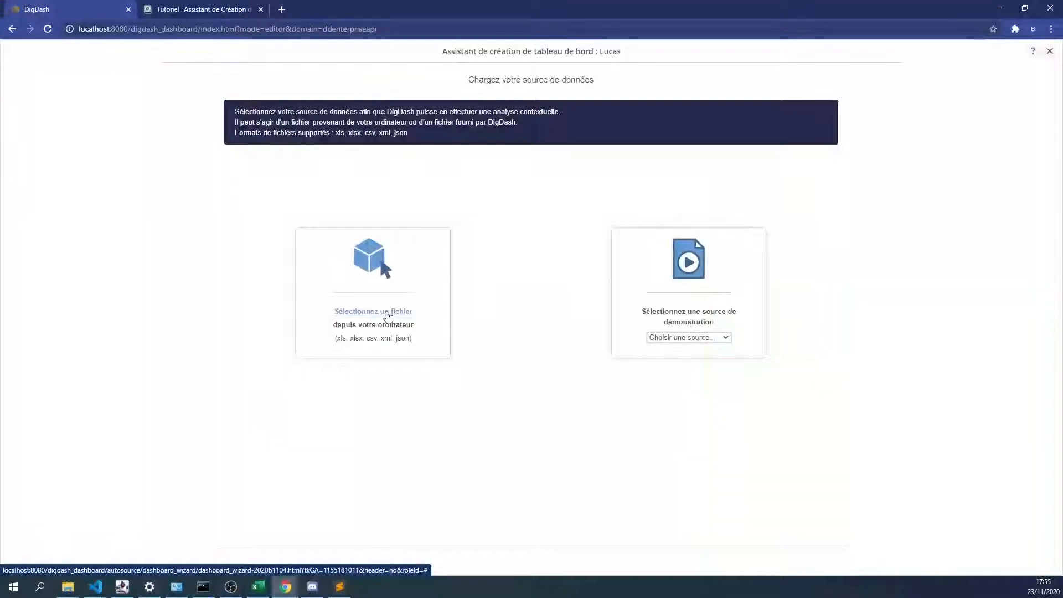
pyautogui.click(388, 316)
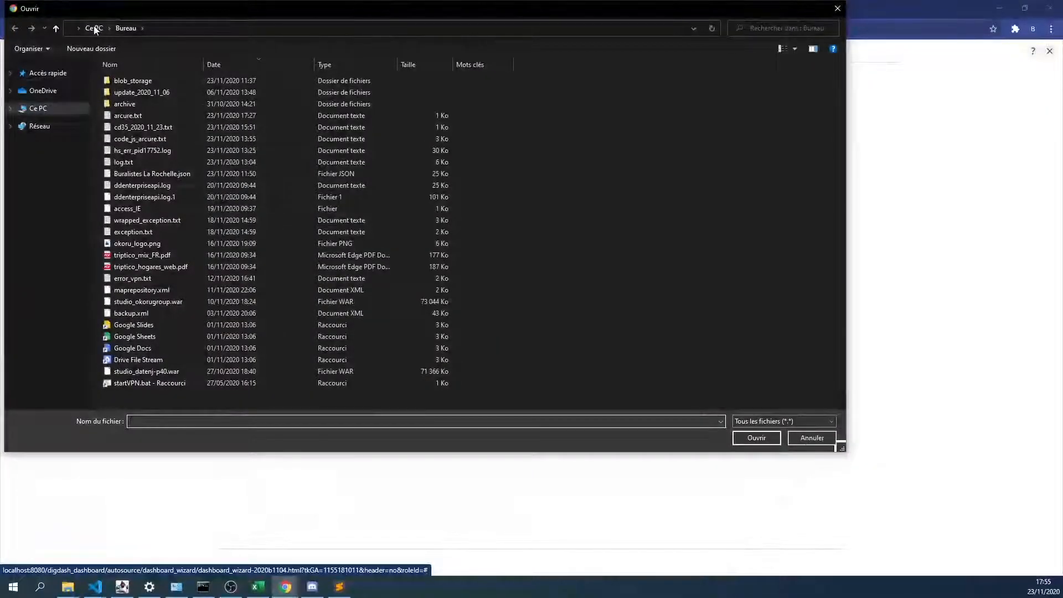
pyautogui.click(94, 29)
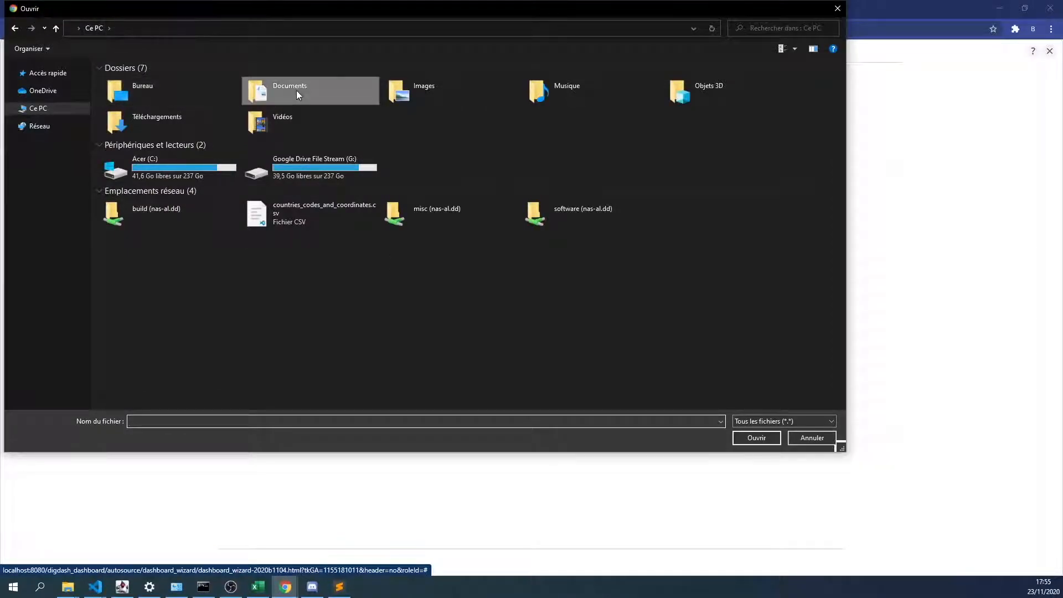
pyautogui.doubleClick(296, 91)
pyautogui.doubleClick(154, 92)
pyautogui.click(192, 80)
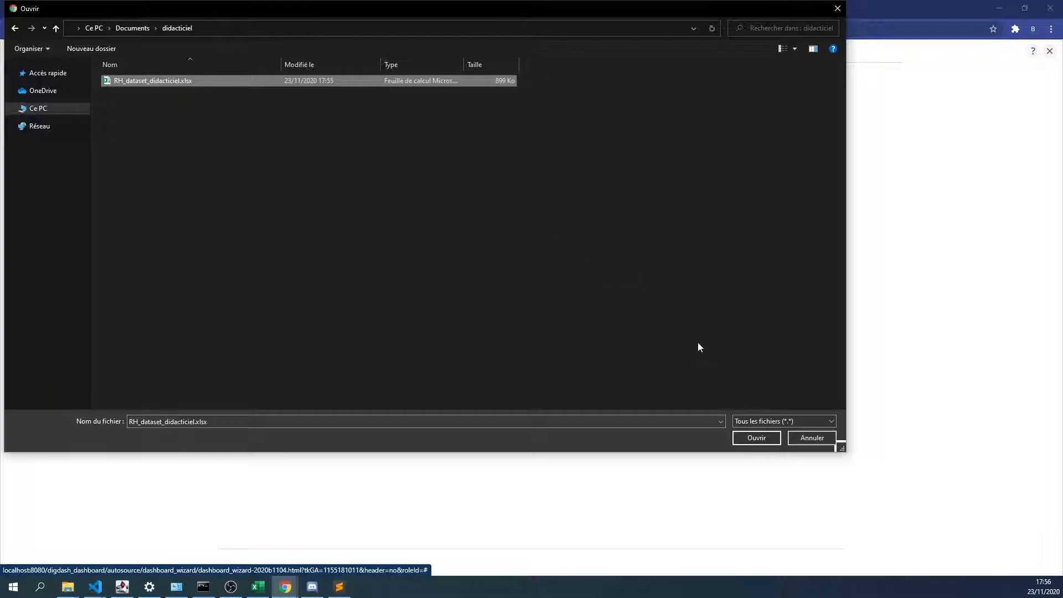
pyautogui.click(754, 439)
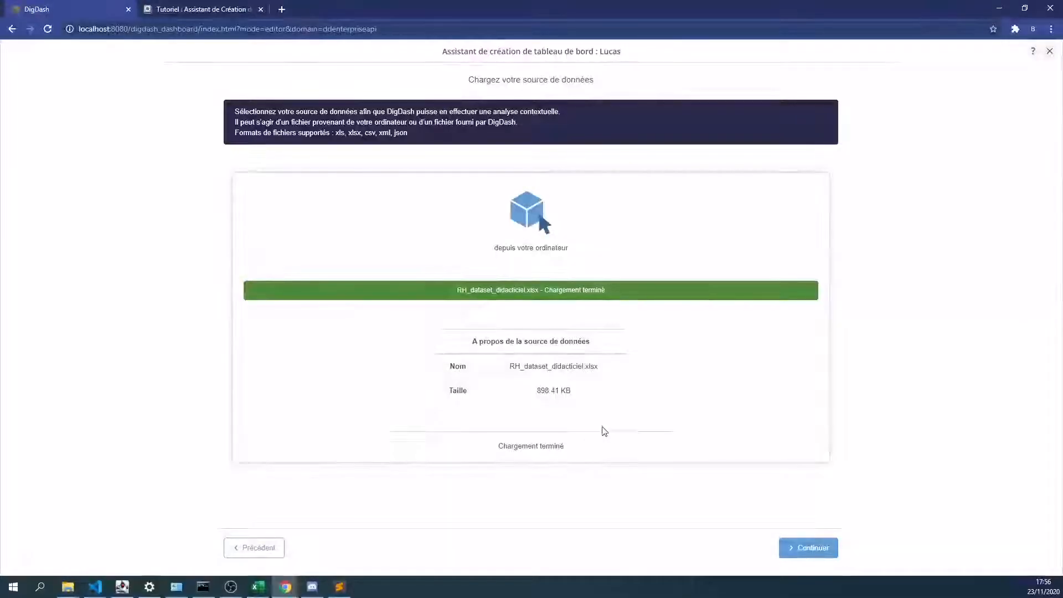
# - Consult the source dataset in Excel and continue the assistant to the data analysis results
pyautogui.click(258, 587)
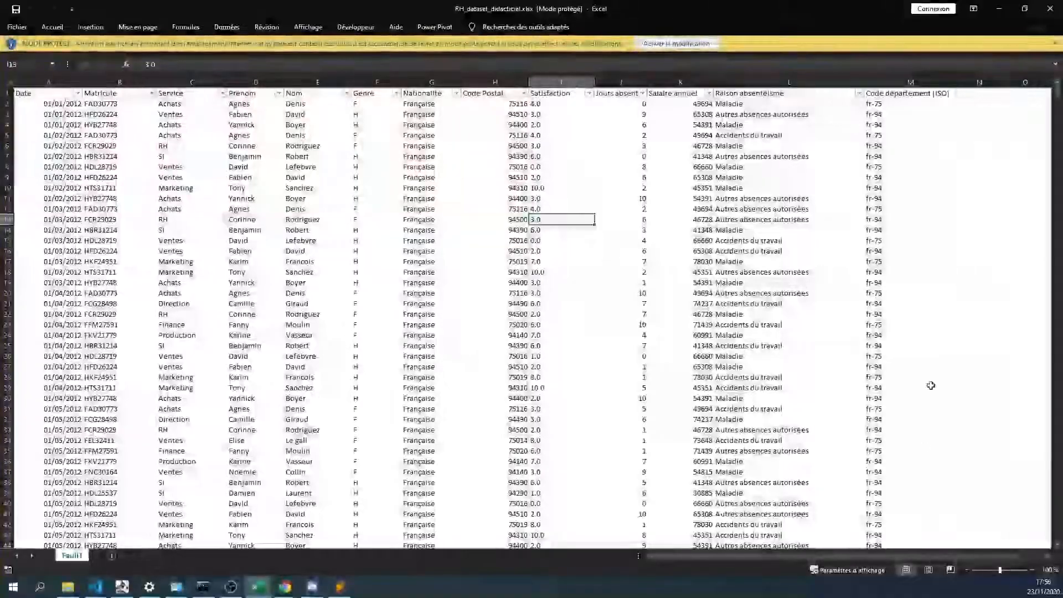
pyautogui.click(999, 9)
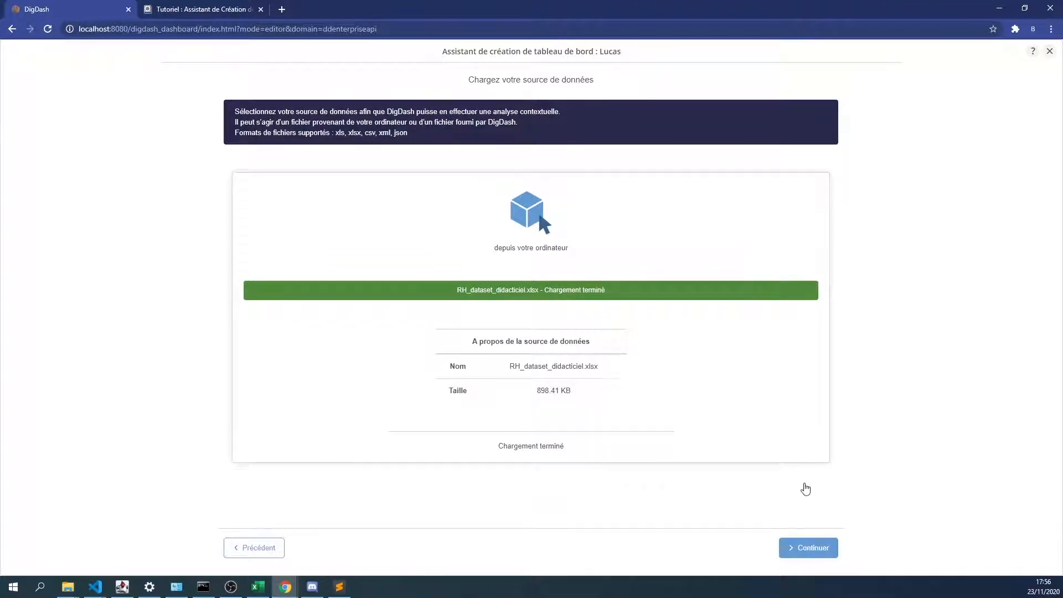
pyautogui.click(804, 551)
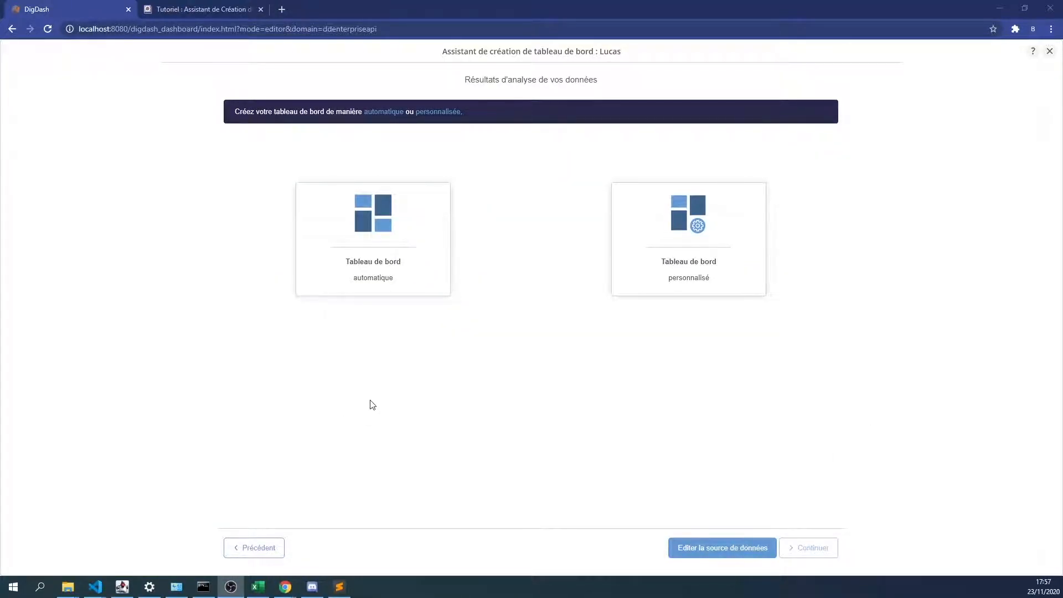
# - Open the data source for editing and look through the previewed rows of the Feuil1 sheet
pyautogui.click(715, 548)
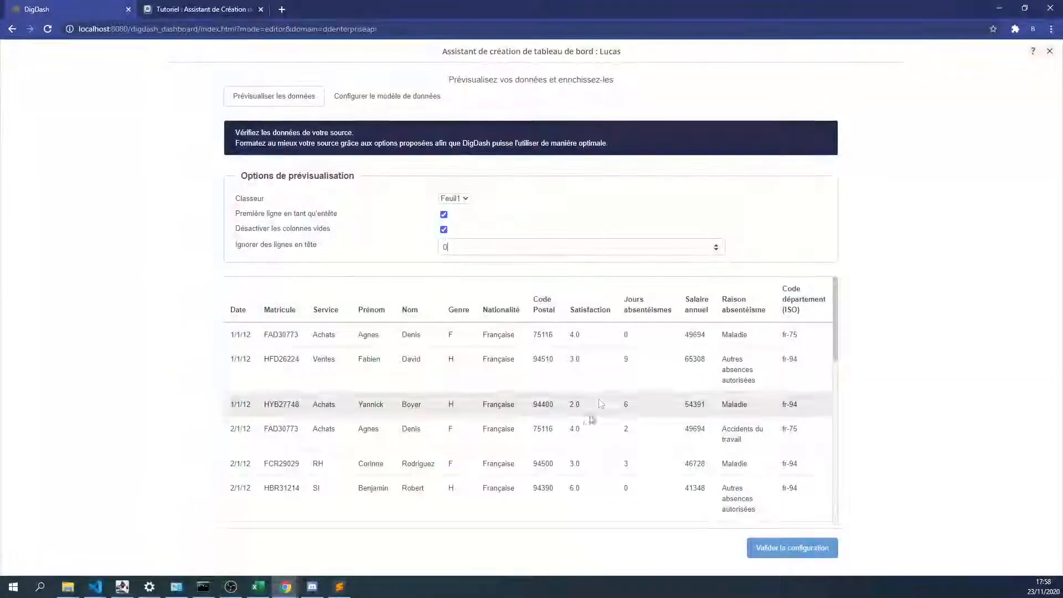
pyautogui.scroll(-6, 579, 401)
pyautogui.scroll(5, 576, 388)
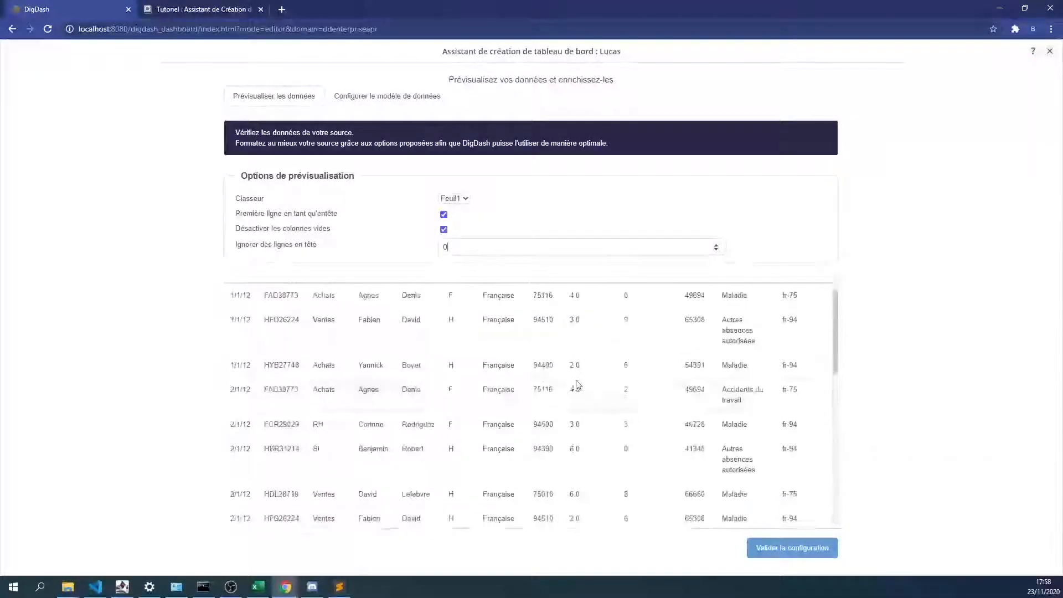
pyautogui.scroll(-5, 576, 360)
pyautogui.scroll(8, 587, 359)
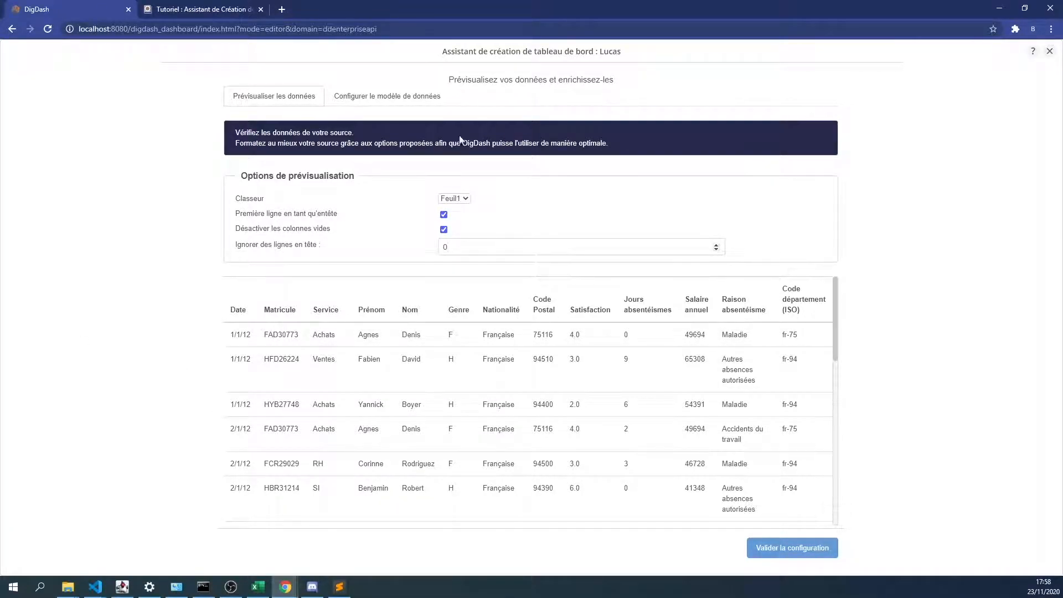
# - Open the data model configuration and rename the data model as "Données RH historisées"
pyautogui.click(369, 108)
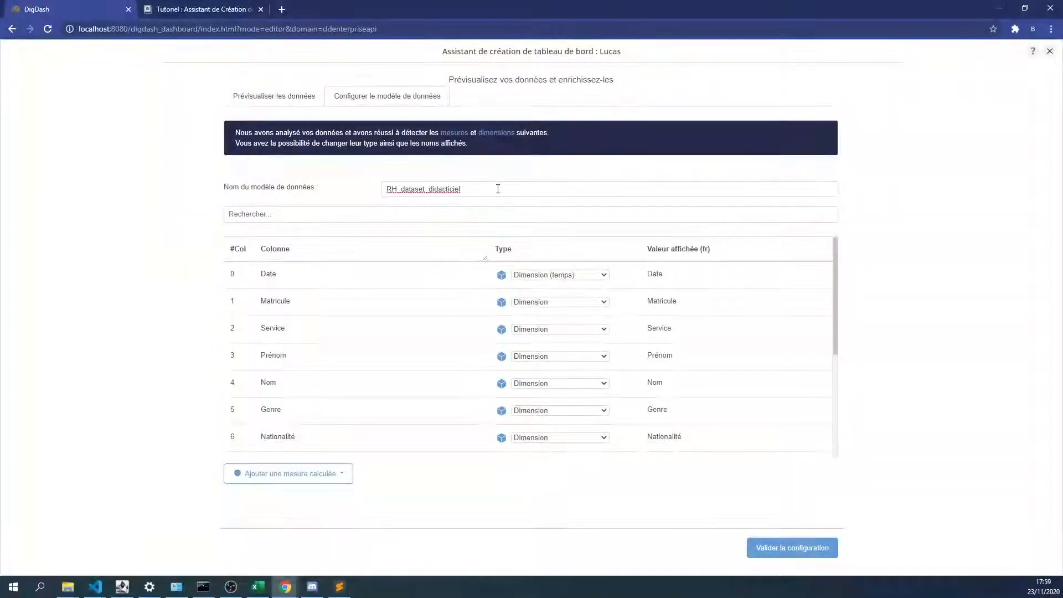
pyautogui.moveTo(499, 187); pyautogui.dragTo(351, 201)
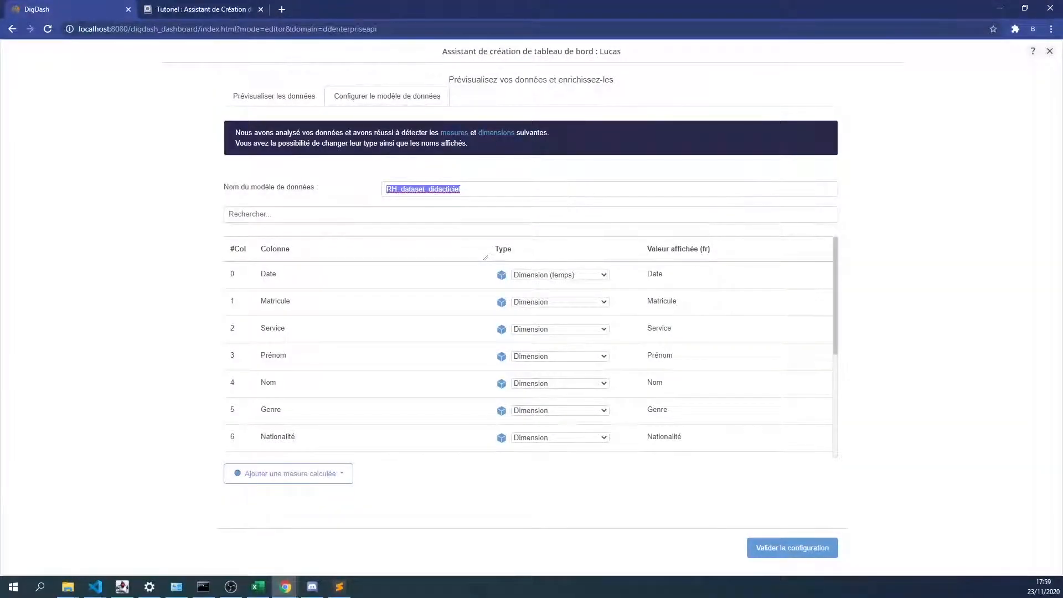
pyautogui.write('Données RH historié')
pyautogui.press('BackSpace')
pyautogui.write('sées')
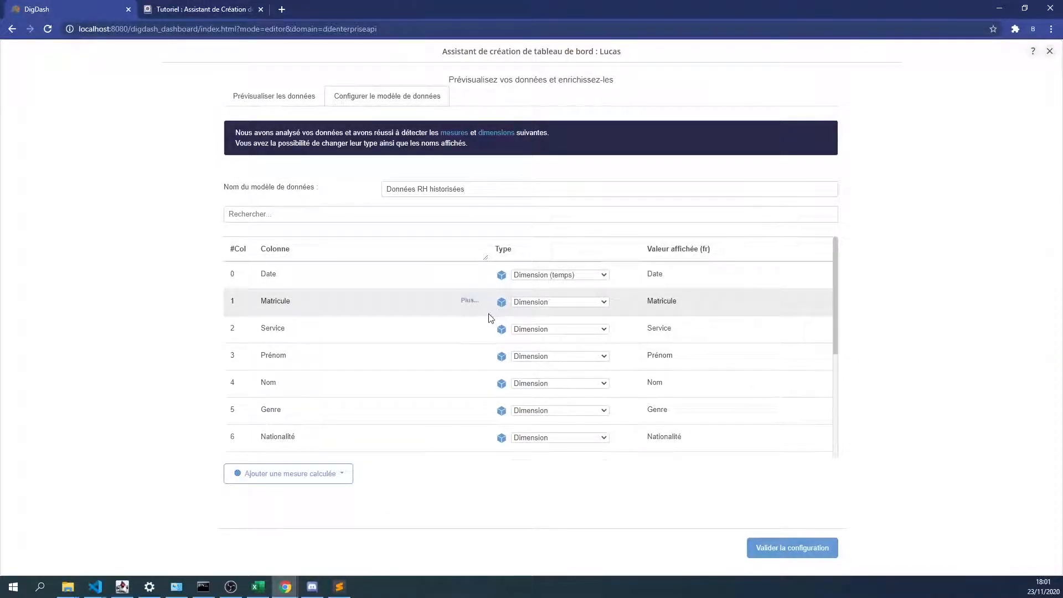
# - Review the detected columns of the data model and set the type of Code Postal to Dimension
pyautogui.scroll(-3, 488, 313)
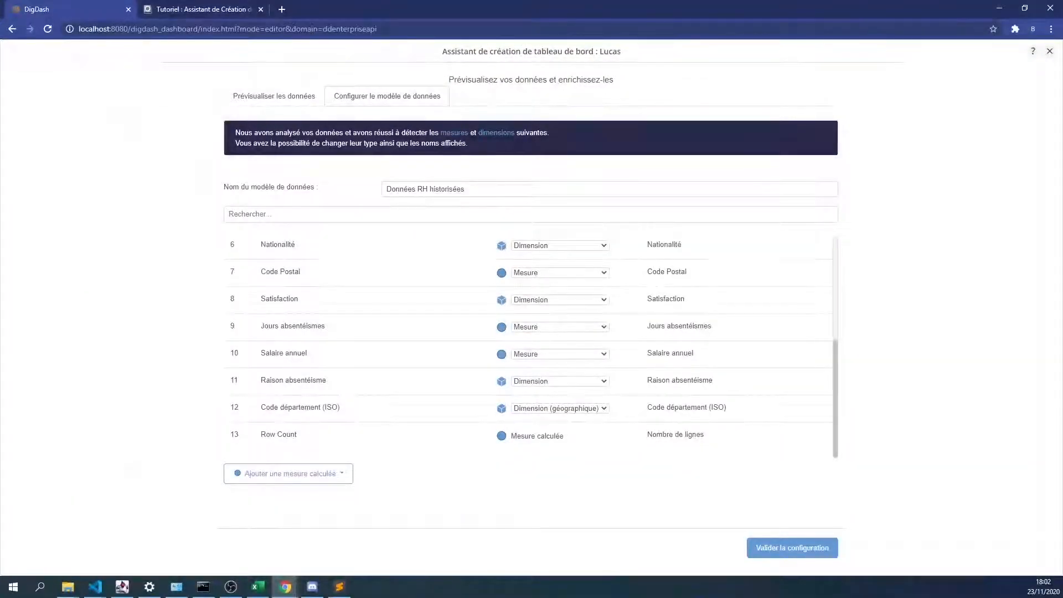
pyautogui.scroll(5, 468, 292)
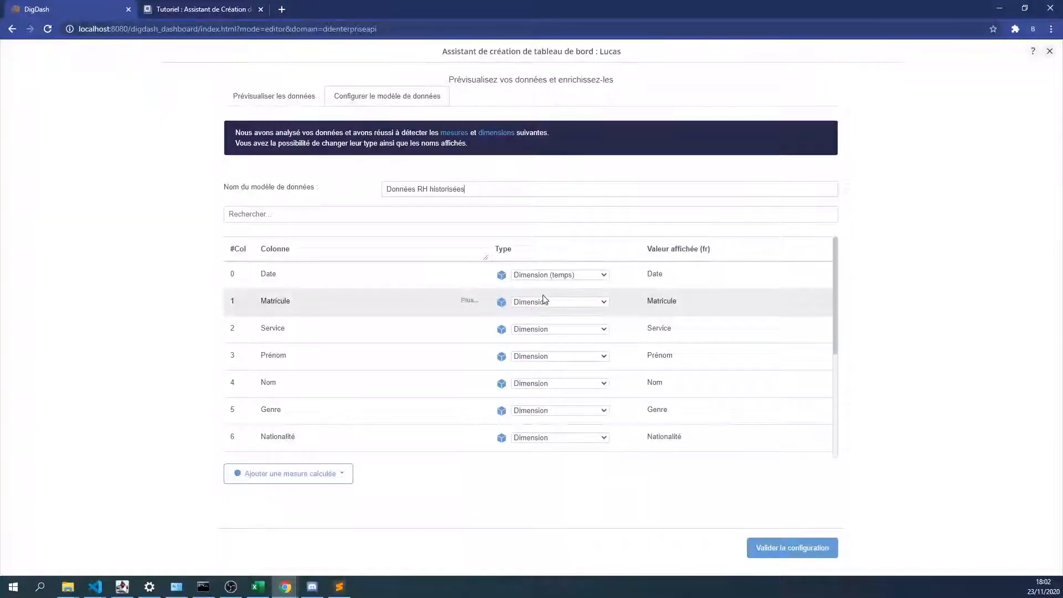
pyautogui.scroll(-2, 412, 295)
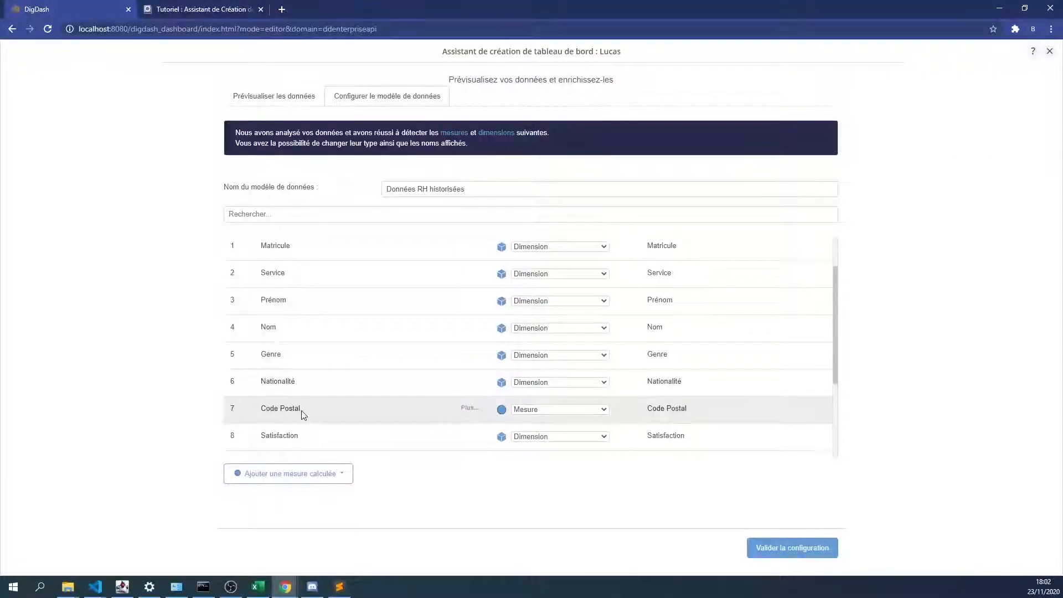
pyautogui.click(571, 411)
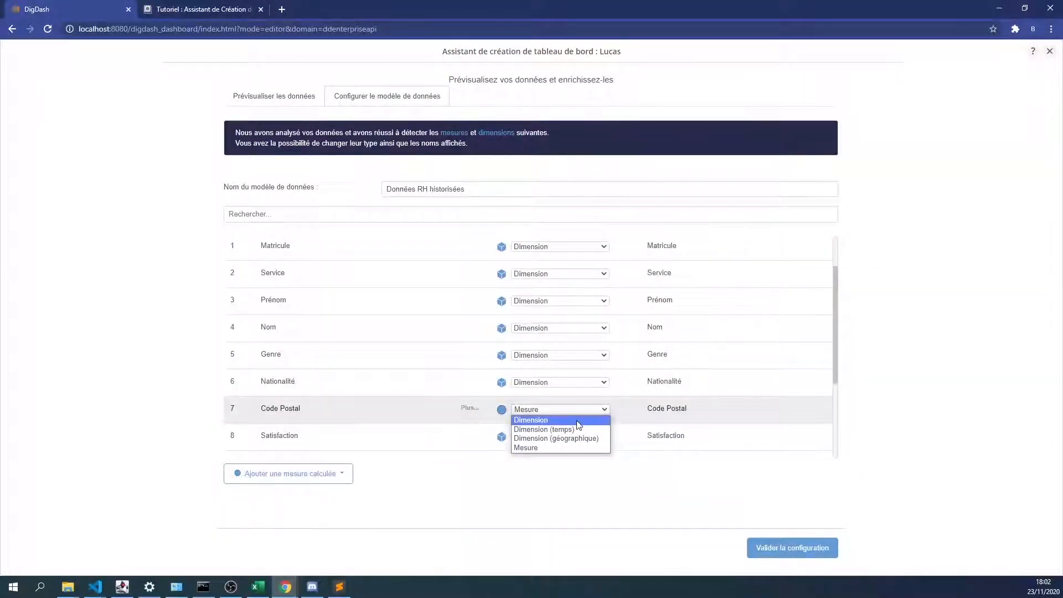
pyautogui.click(578, 424)
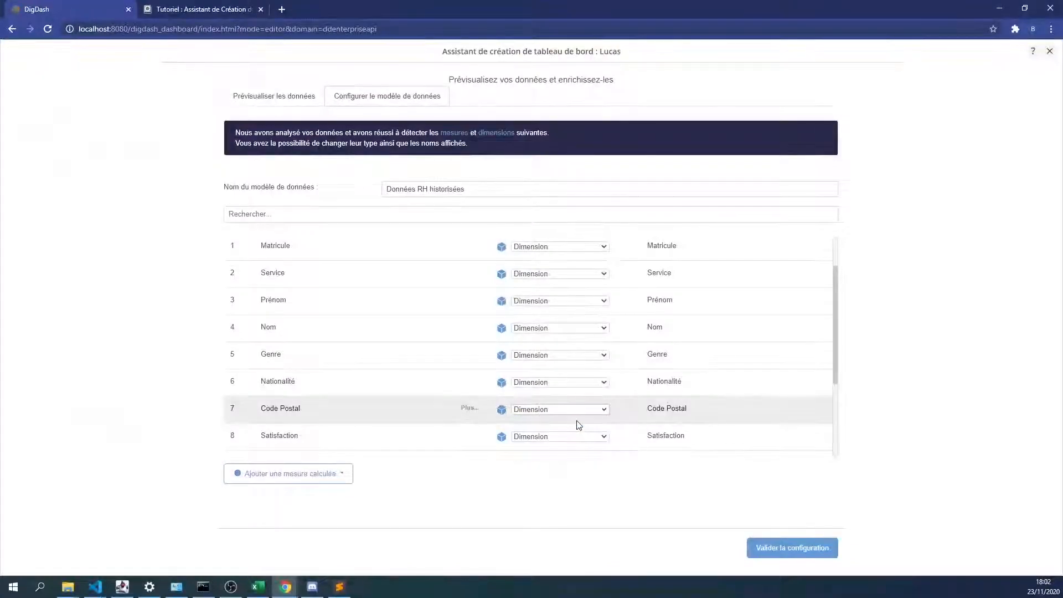
# - Check the Satisfaction column in the Excel source and set the type of Satisfaction to Mesure in the data model
pyautogui.scroll(-2, 585, 352)
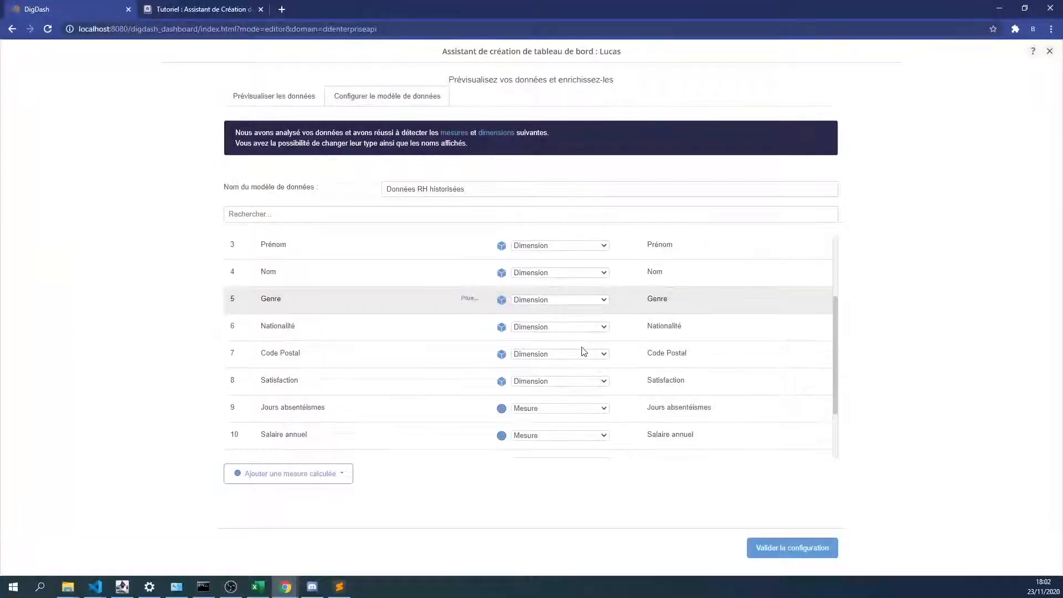
pyautogui.scroll(-1, 584, 351)
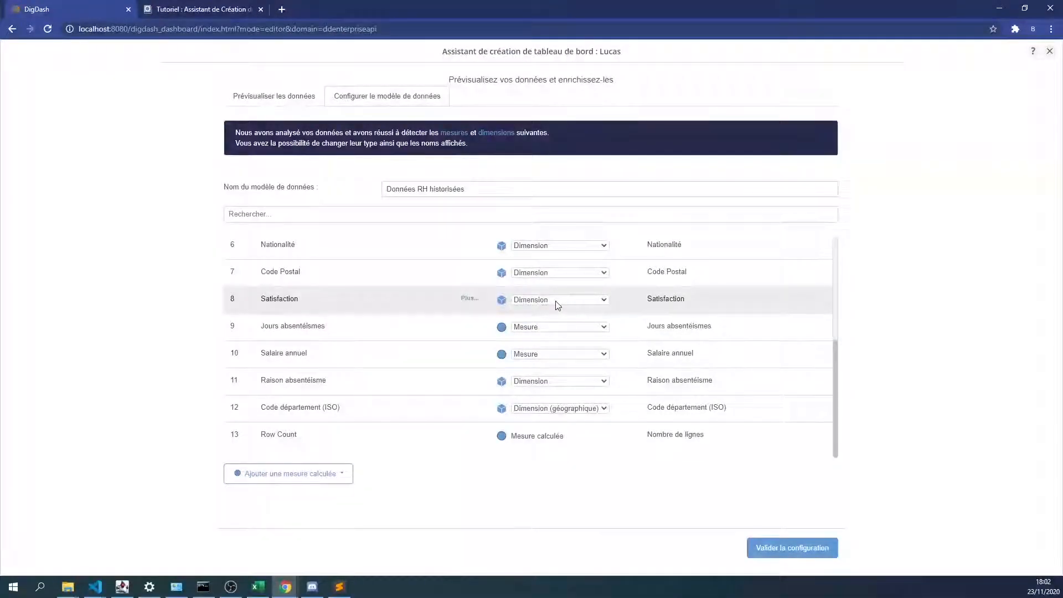
pyautogui.click(267, 593)
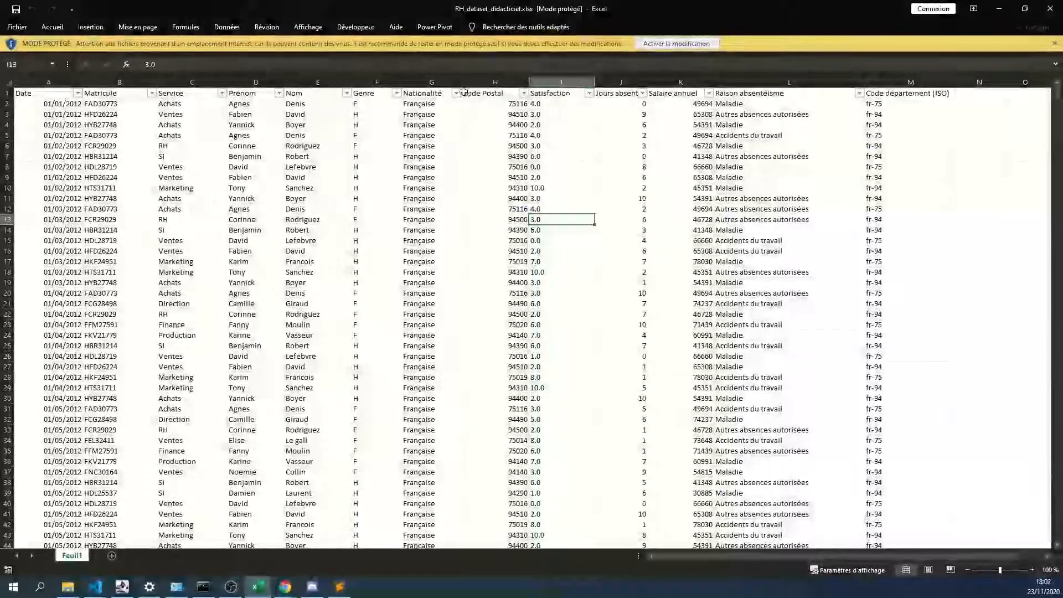
pyautogui.click(561, 82)
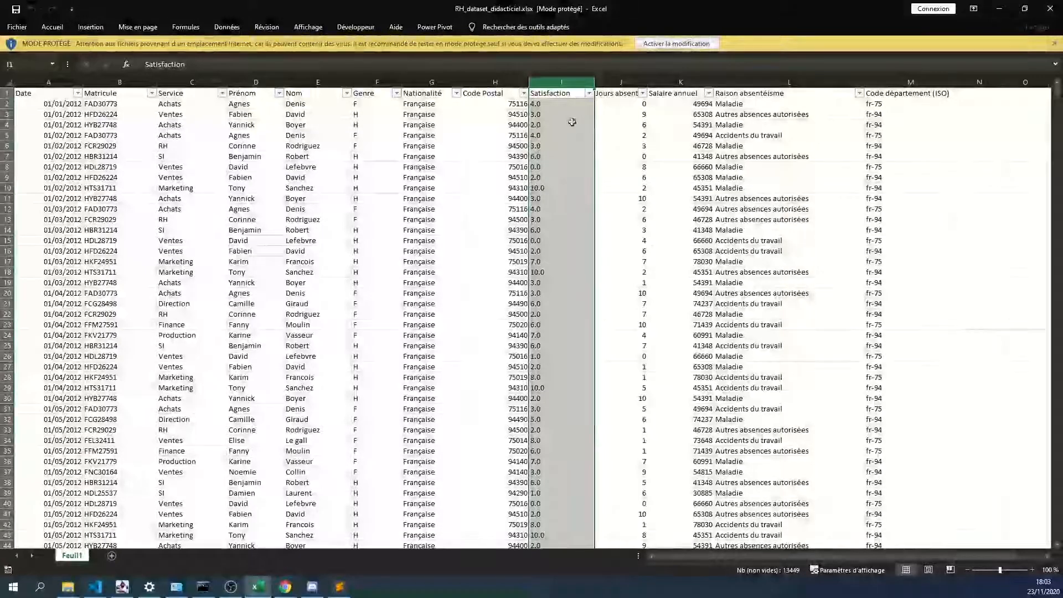
pyautogui.click(999, 10)
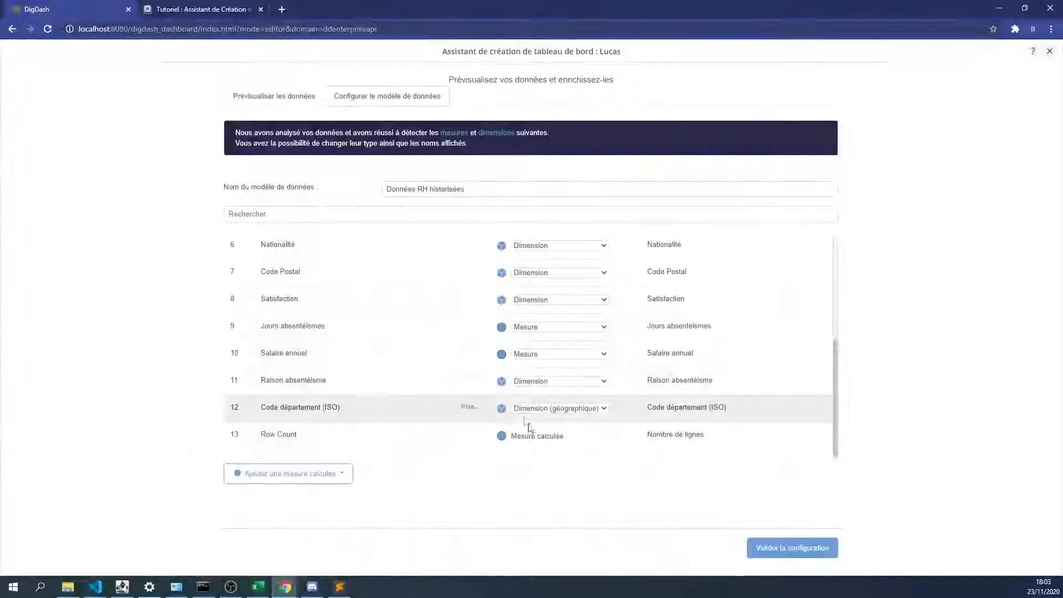
pyautogui.click(559, 300)
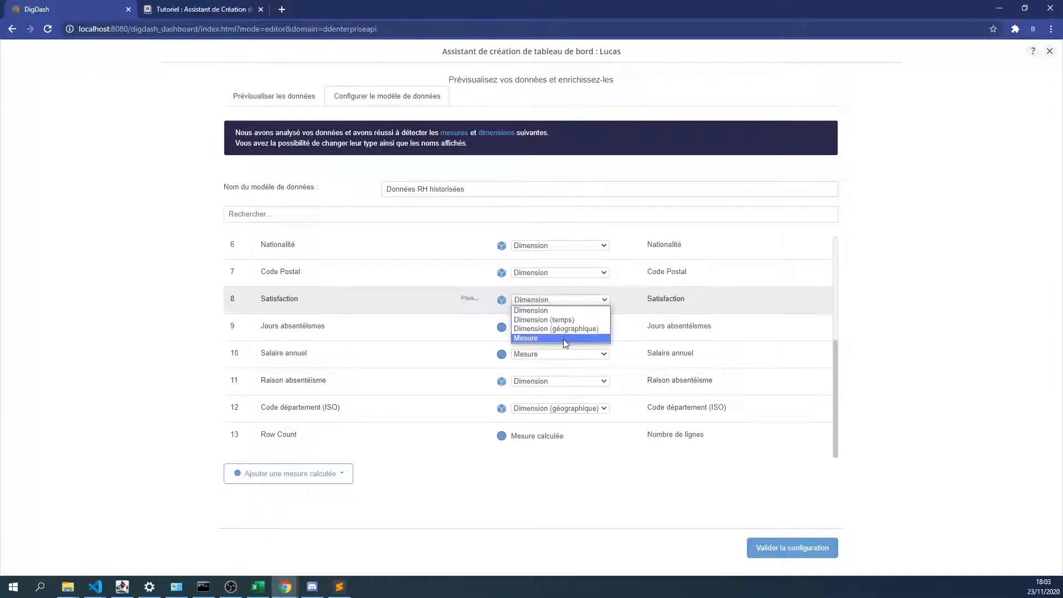
pyautogui.click(563, 339)
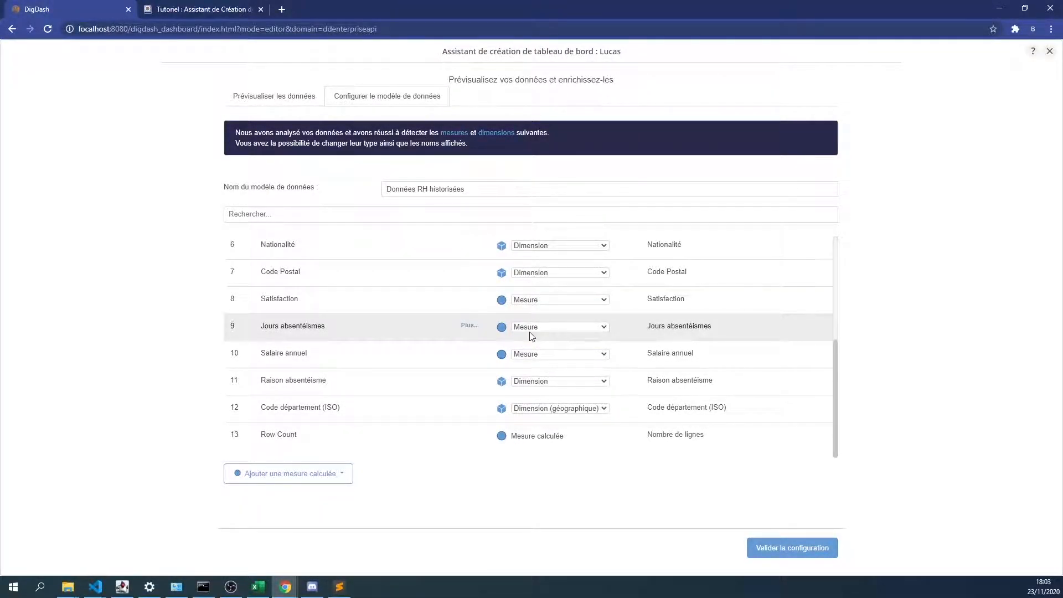
# - Look through the calculated measure options and start a formula measure named "Taux d'absentéisme"
pyautogui.scroll(3, 459, 351)
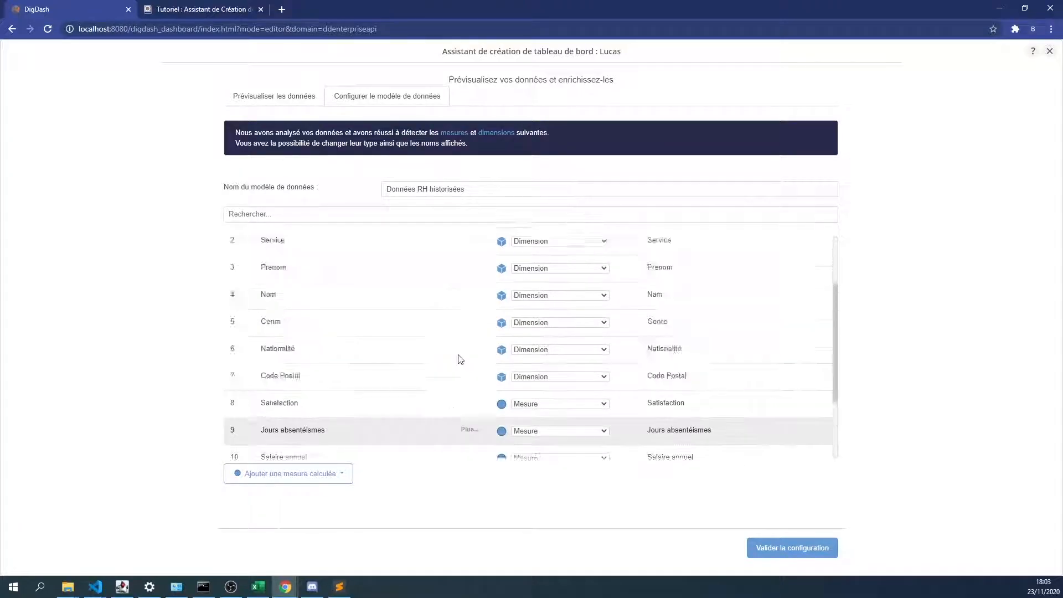
pyautogui.scroll(-3, 454, 354)
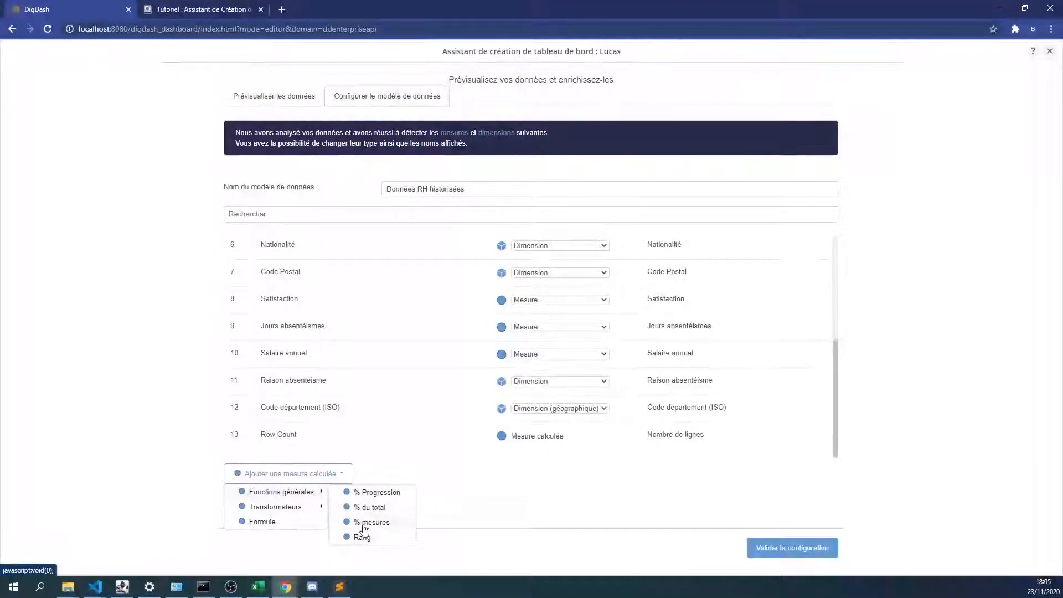
pyautogui.click(310, 512)
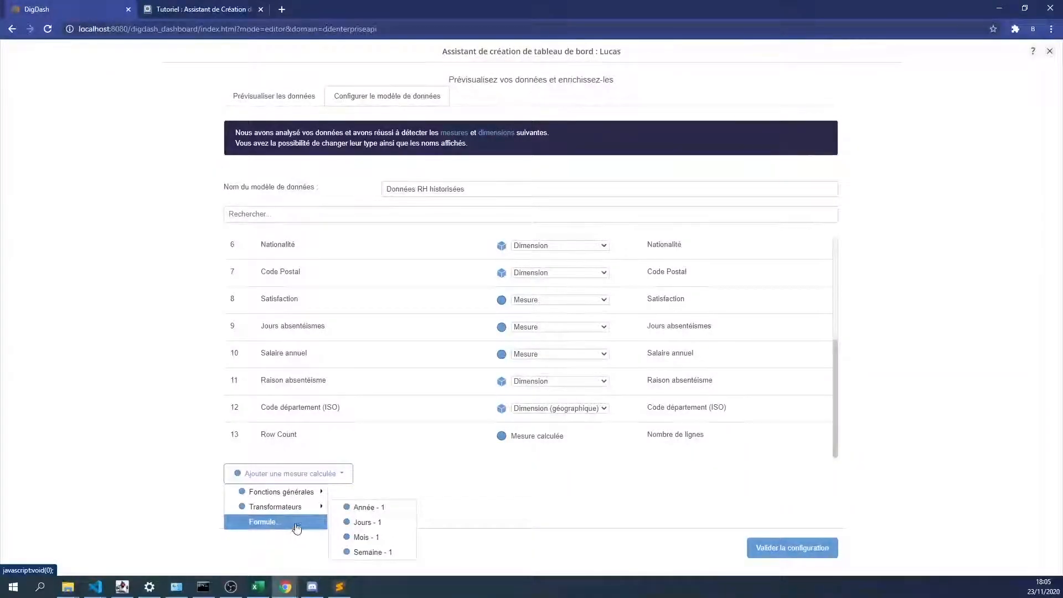
pyautogui.click(297, 527)
pyautogui.click(609, 350)
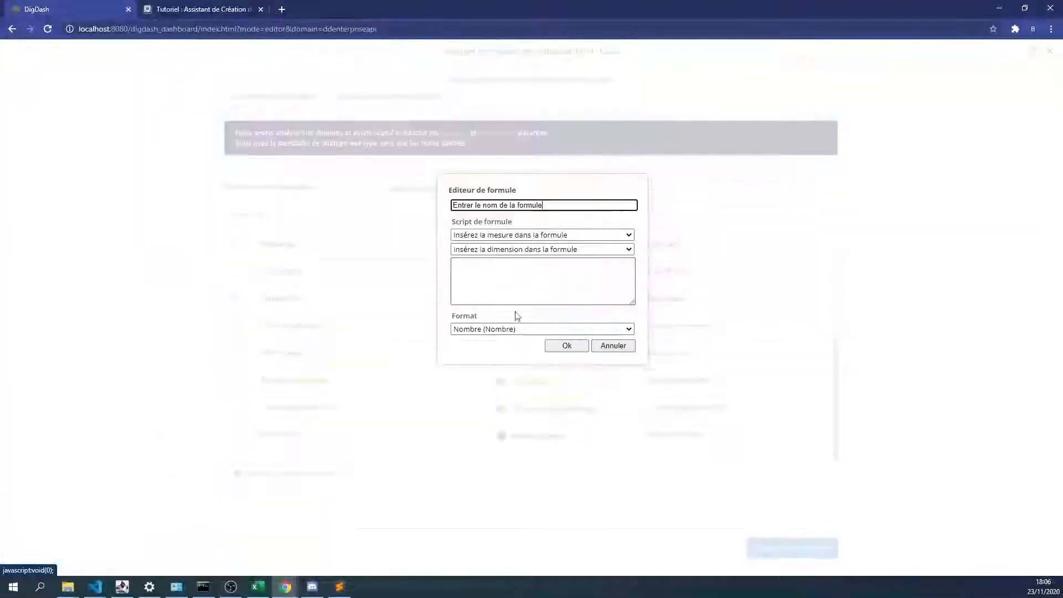
pyautogui.tripleClick(531, 207)
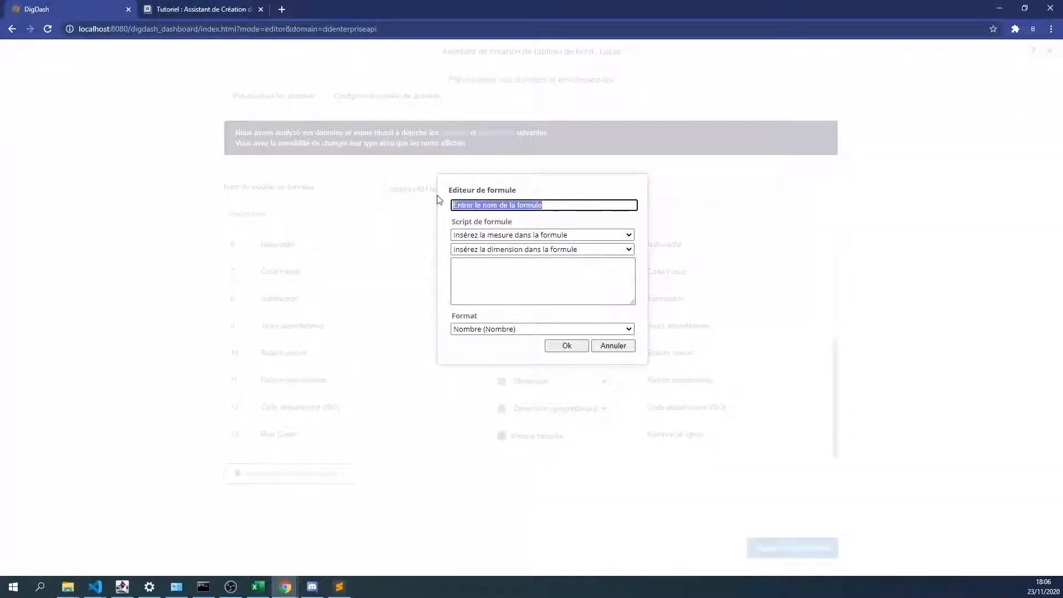
pyautogui.write("Taux d'absenti")
pyautogui.press('BackSpace')
pyautogui.write('éisme')
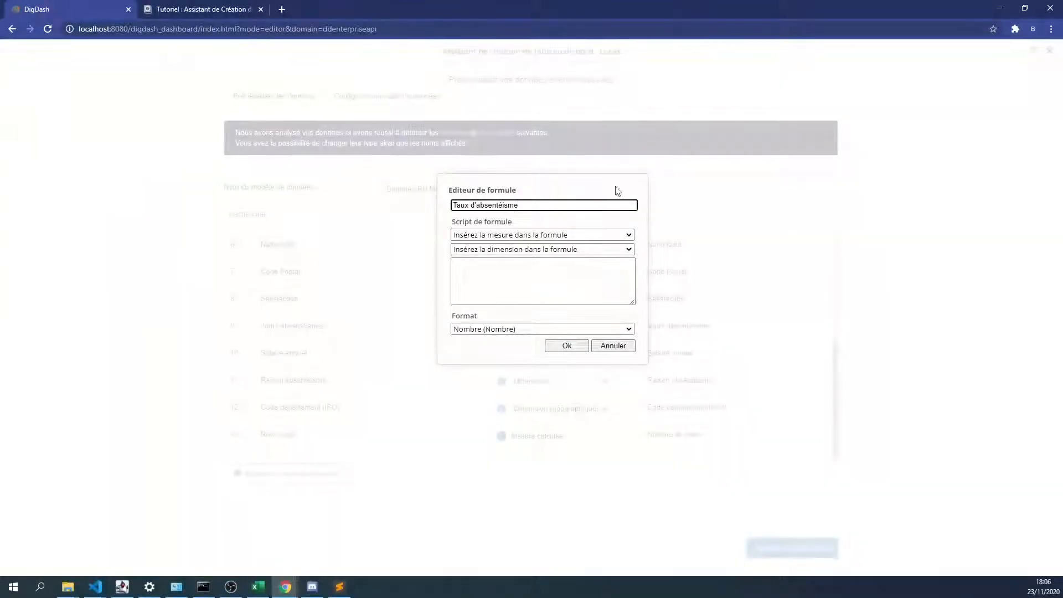
# - Build the absenteeism rate formula as 'Jours absentéismes(sum)'/(30*'Row Count(sum)') from the existing measures
pyautogui.click(543, 237)
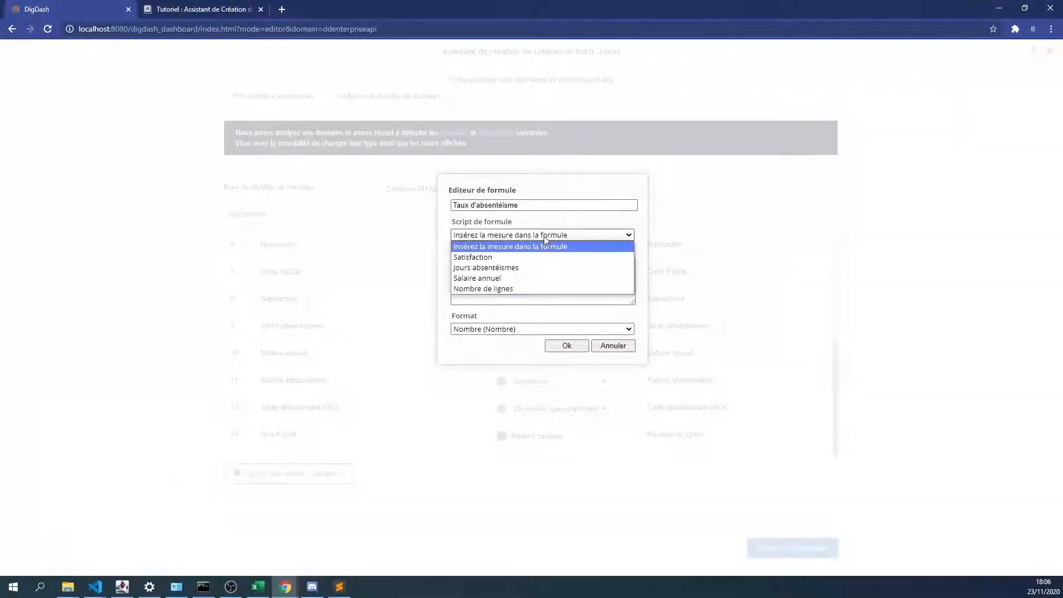
pyautogui.click(543, 268)
pyautogui.write('/')
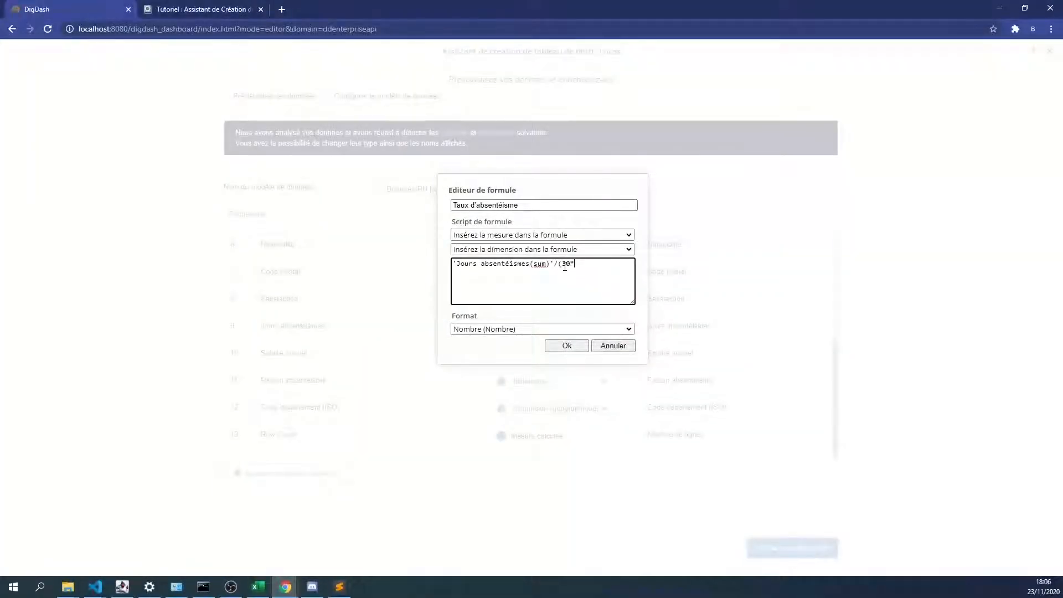
pyautogui.write('(30*')
pyautogui.click(626, 249)
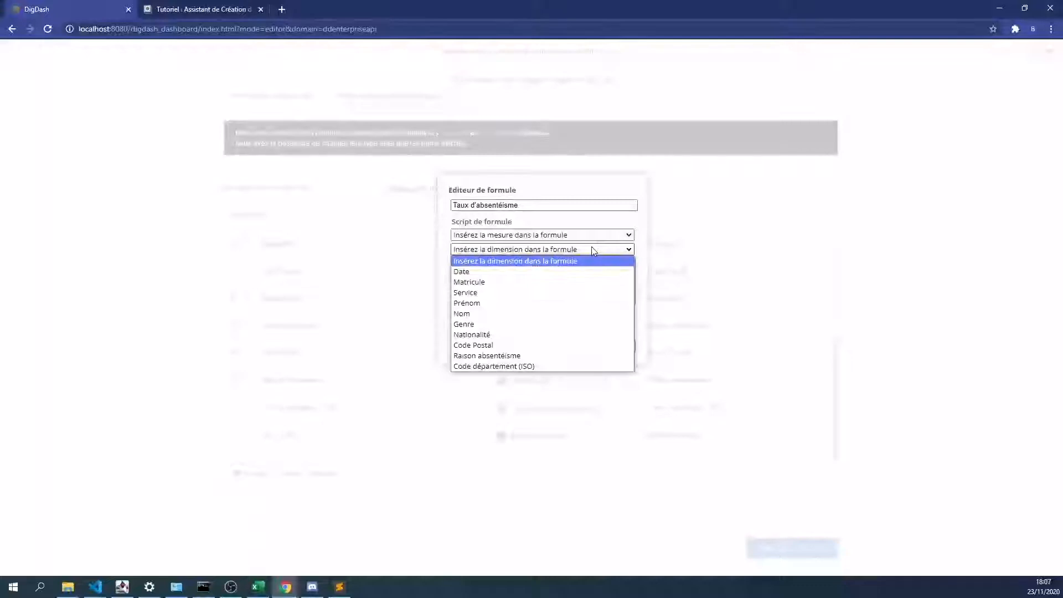
pyautogui.click(543, 234)
pyautogui.click(510, 289)
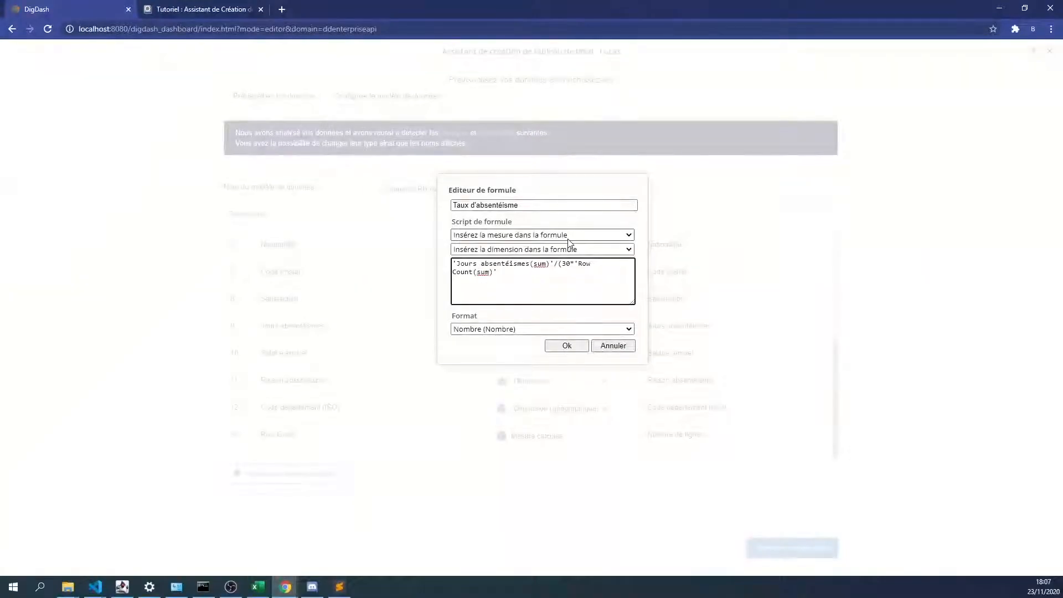
# - Set the formula's format to Pourcentage (Pourcentage) and add the calculated measure to the data model
pyautogui.click(565, 329)
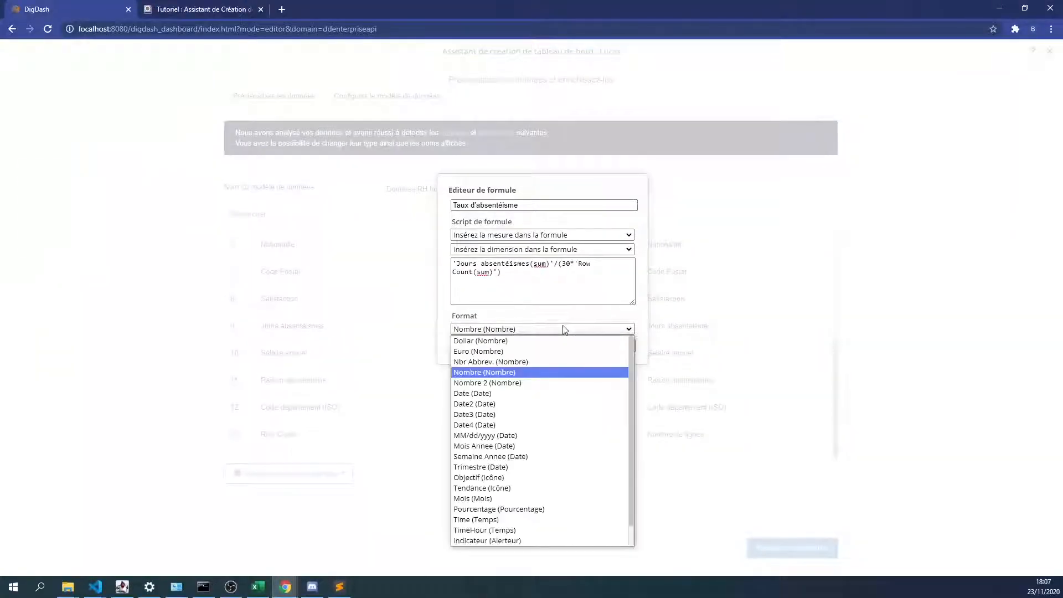
pyautogui.click(532, 509)
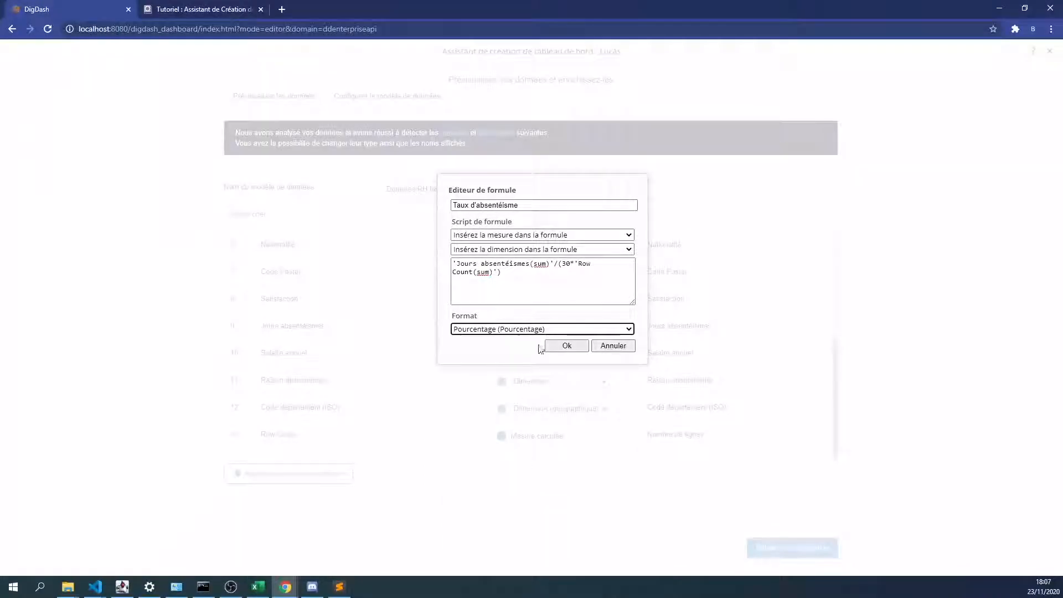
pyautogui.click(568, 347)
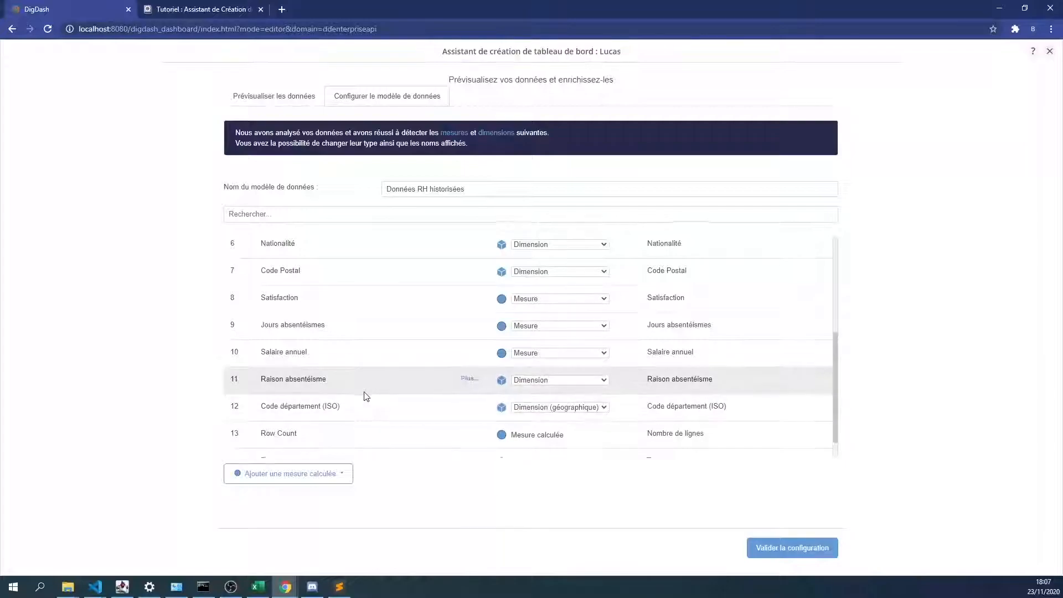
pyautogui.scroll(-1, 363, 397)
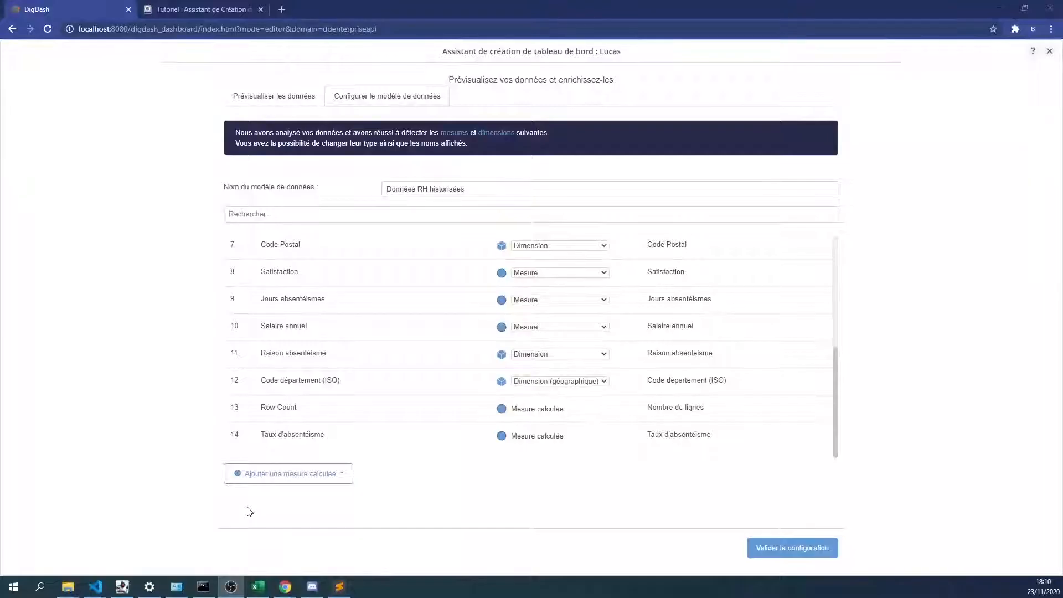
# - Add a Mois - 1 calculated measure named "Taux d'absentéisme du mois - 1" with Taux d'absentéisme as its source measure
pyautogui.click(271, 476)
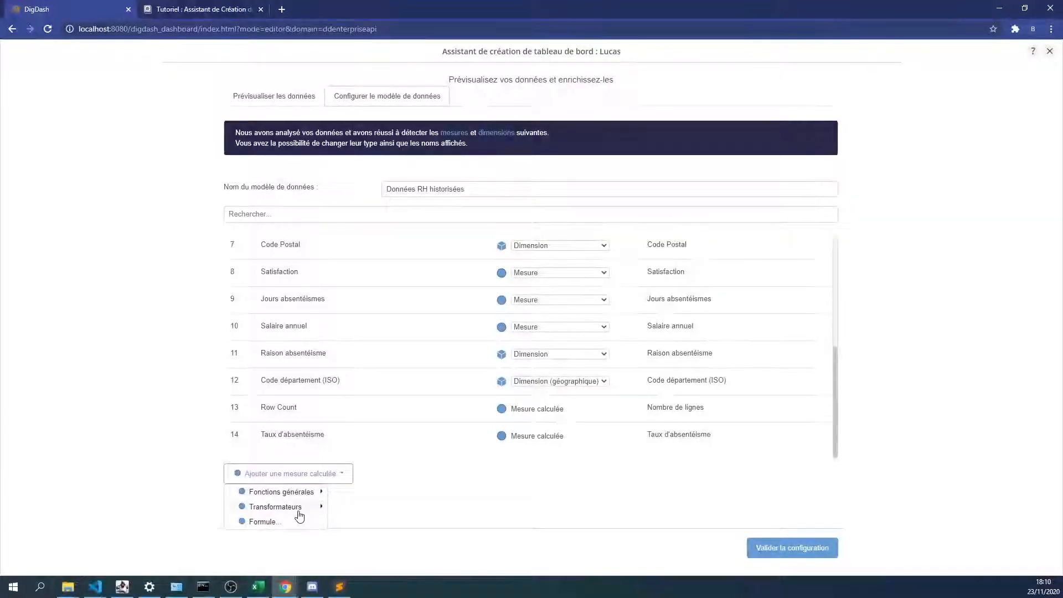
pyautogui.moveTo(299, 515)
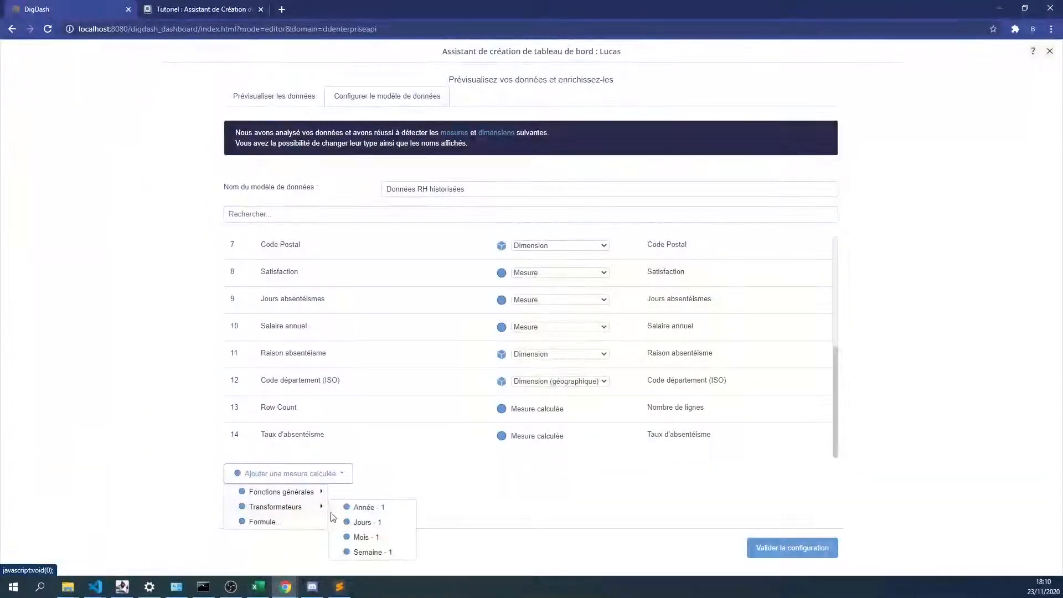
pyautogui.click(372, 537)
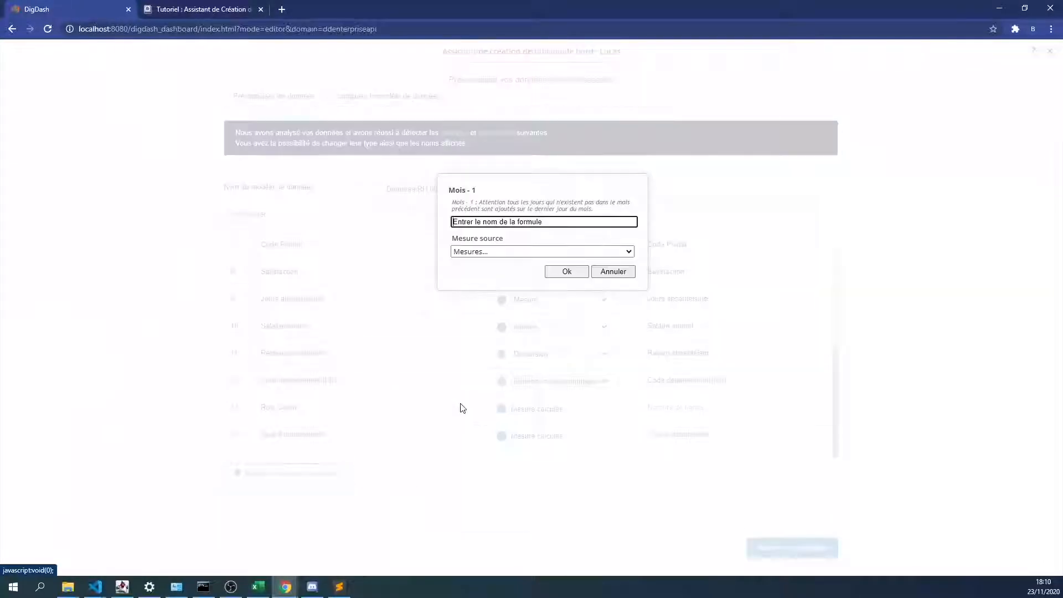
pyautogui.tripleClick(524, 223)
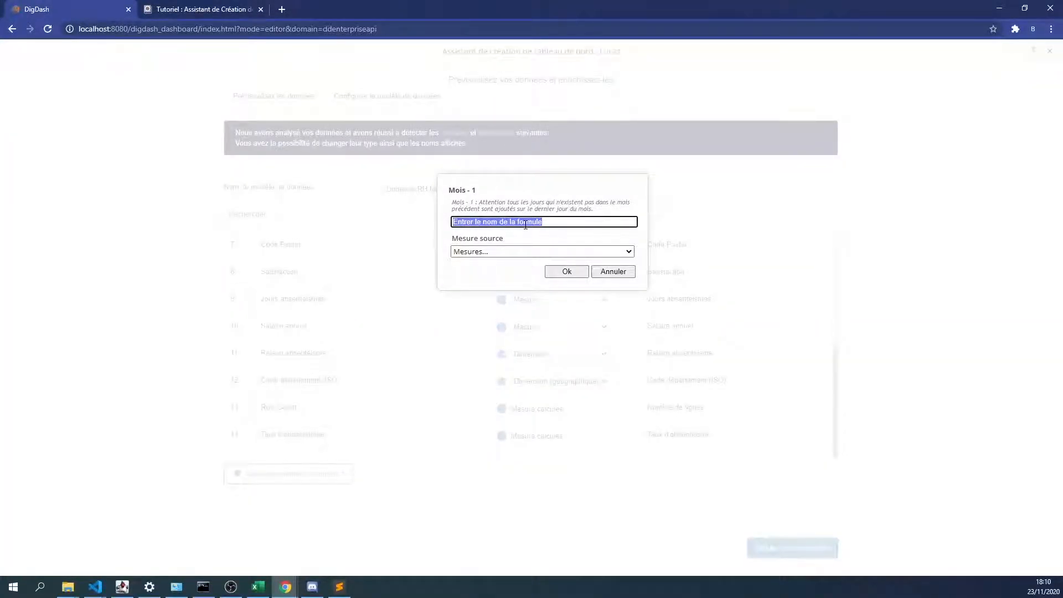
pyautogui.write("Taux d'absentéisme du mois - 1")
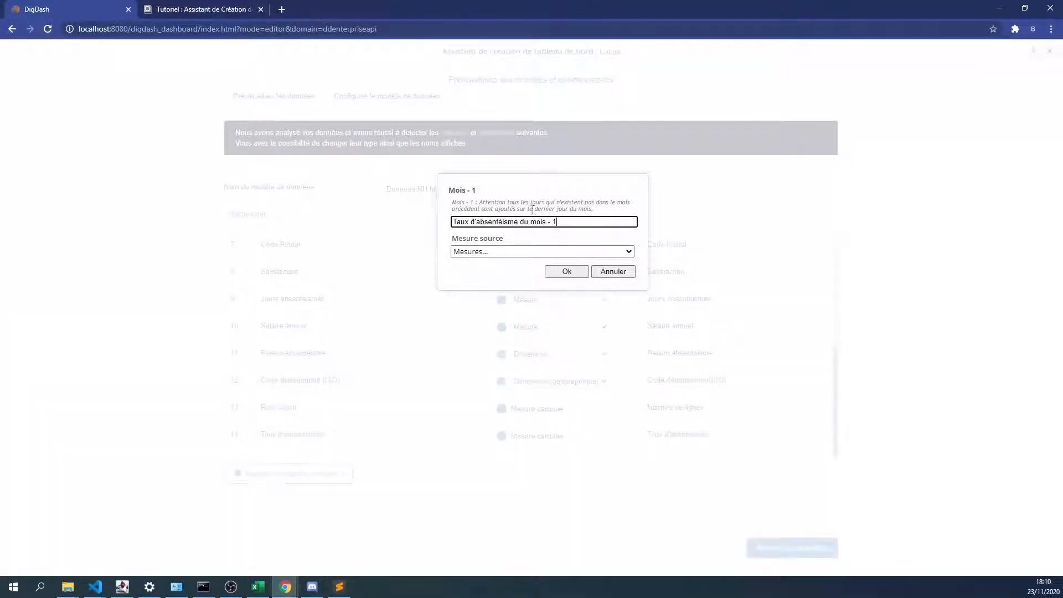
pyautogui.click(510, 251)
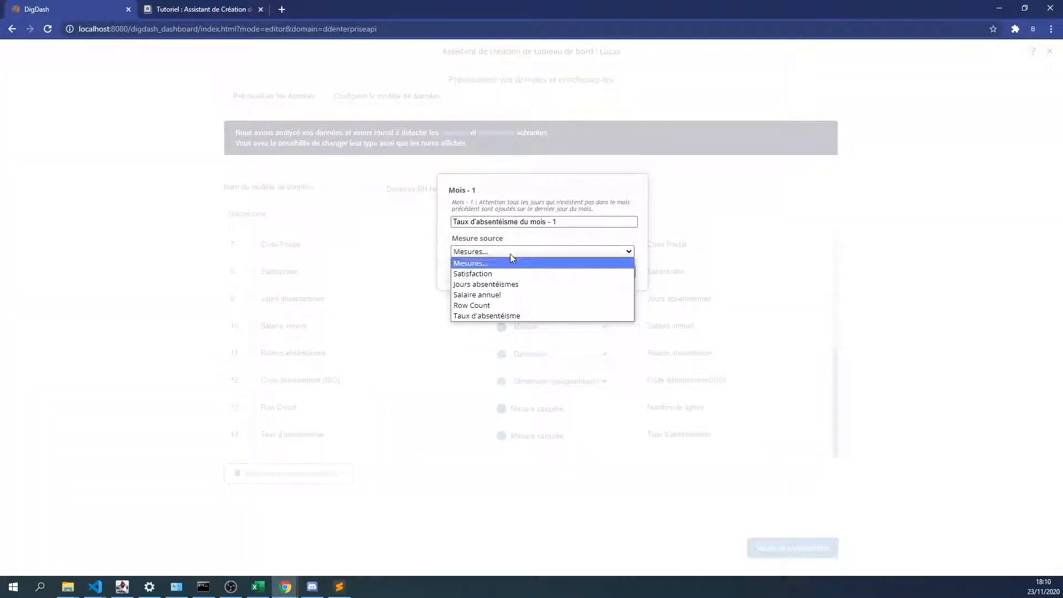
pyautogui.click(537, 316)
pyautogui.click(572, 271)
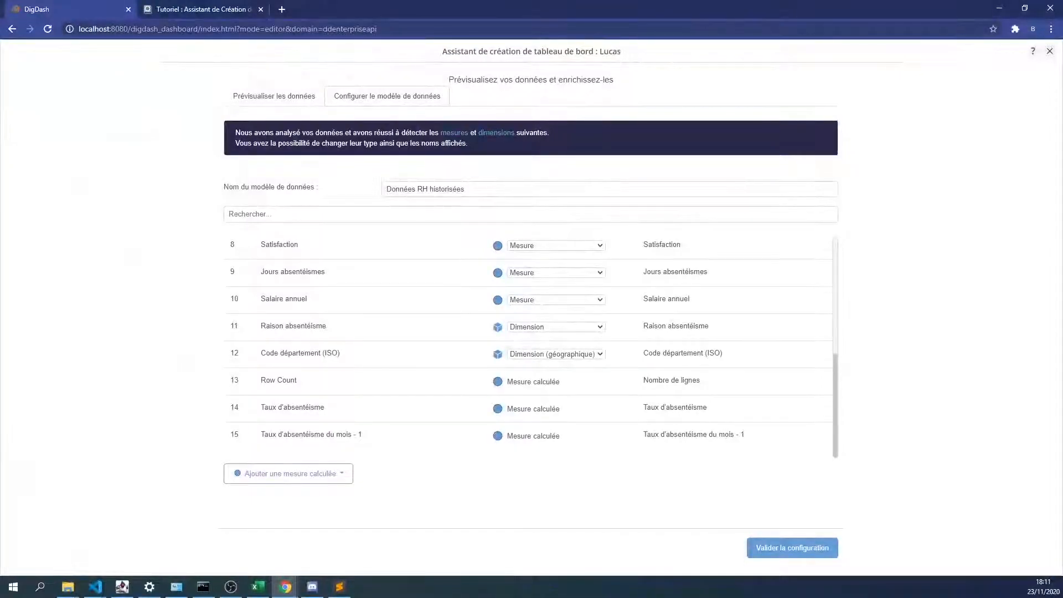
# - Add a % Progression measure named "Taux d'évolution du taux d'absentéisme" from Taux d'absentéisme du mois - 1 to Taux d'absentéisme
pyautogui.click(249, 478)
pyautogui.moveTo(260, 491)
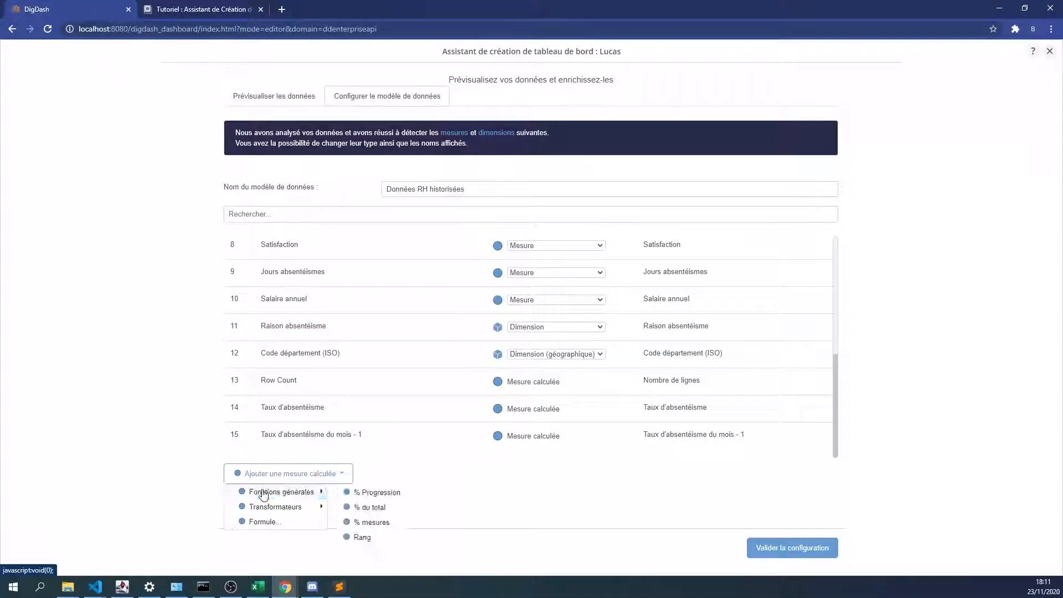
pyautogui.click(380, 497)
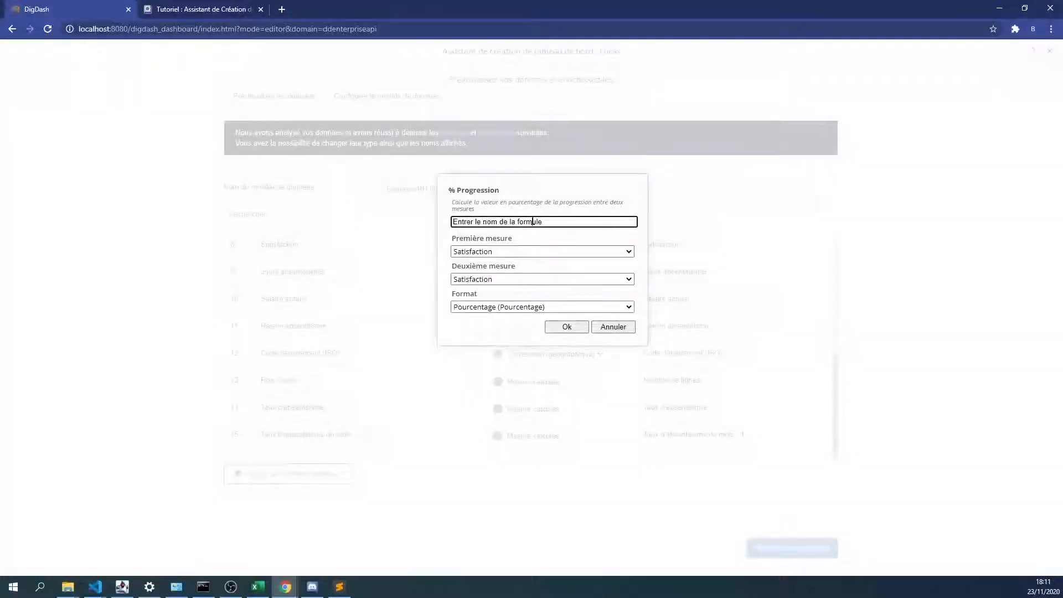
pyautogui.tripleClick(533, 222)
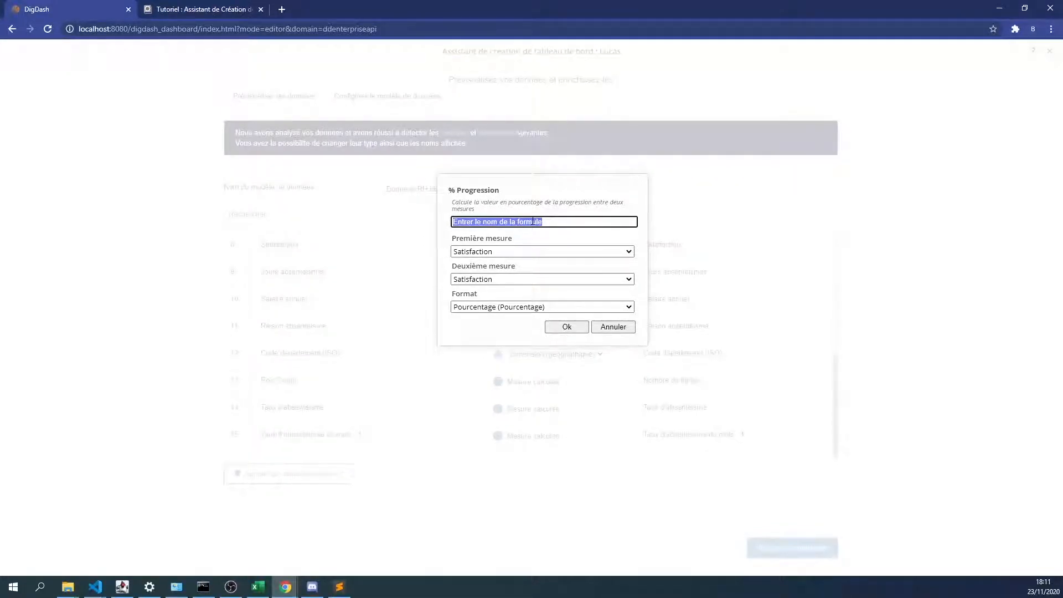
pyautogui.write('T')
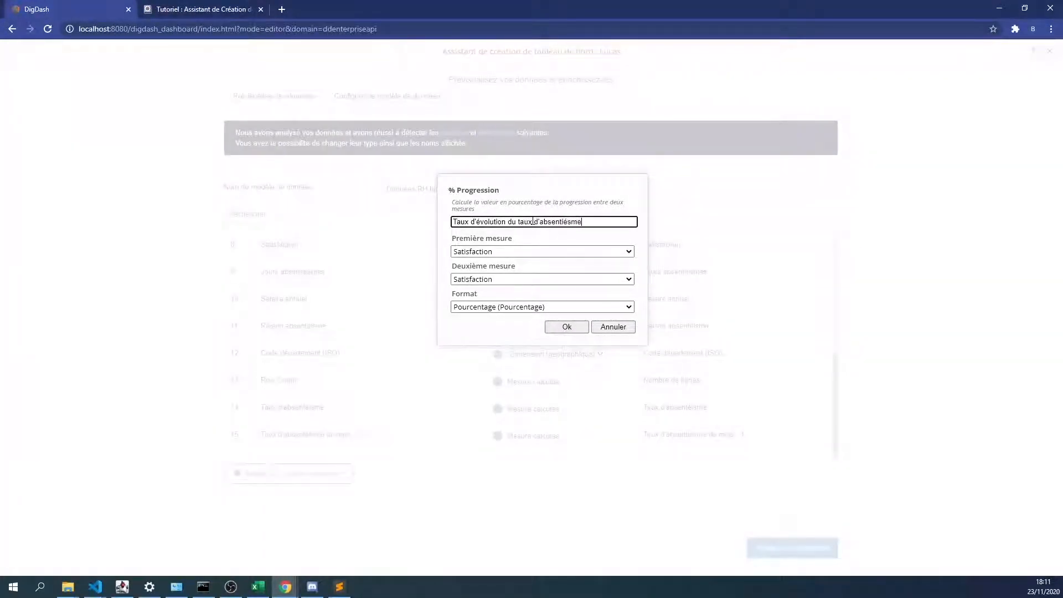
pyautogui.click(546, 253)
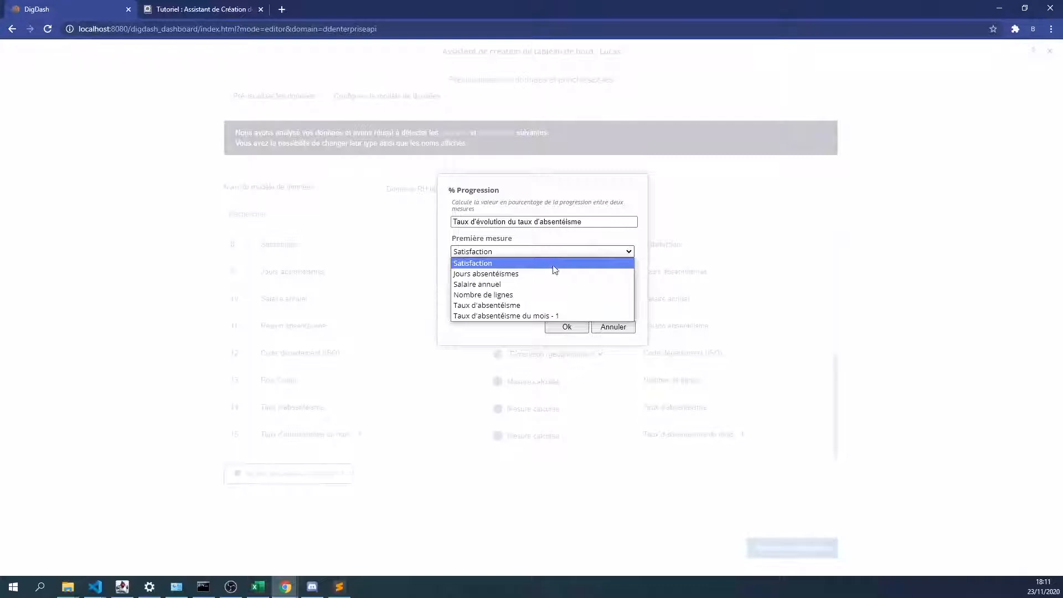
pyautogui.click(535, 315)
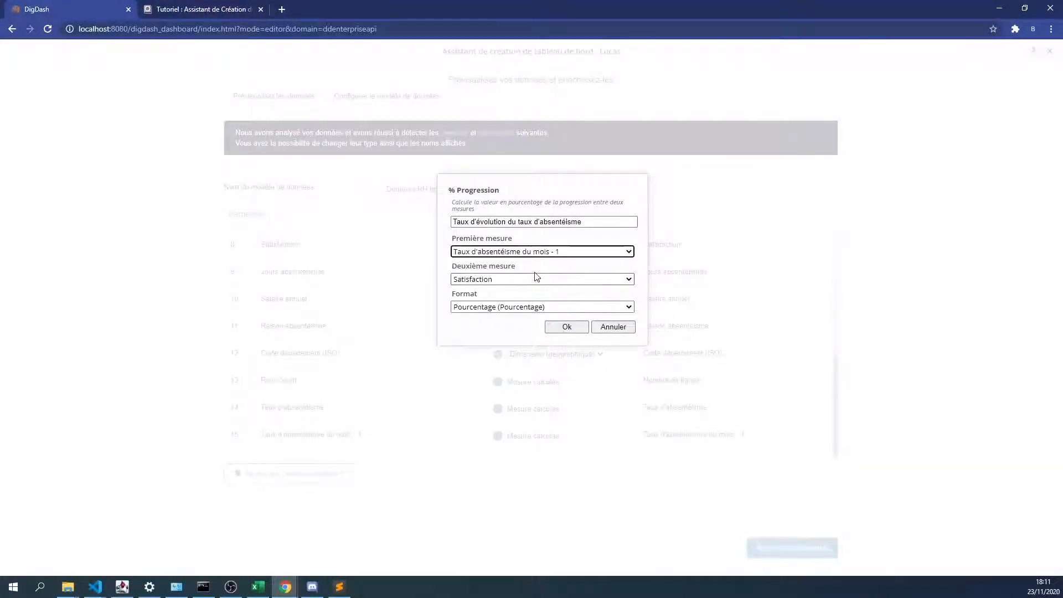
pyautogui.click(537, 279)
pyautogui.click(534, 328)
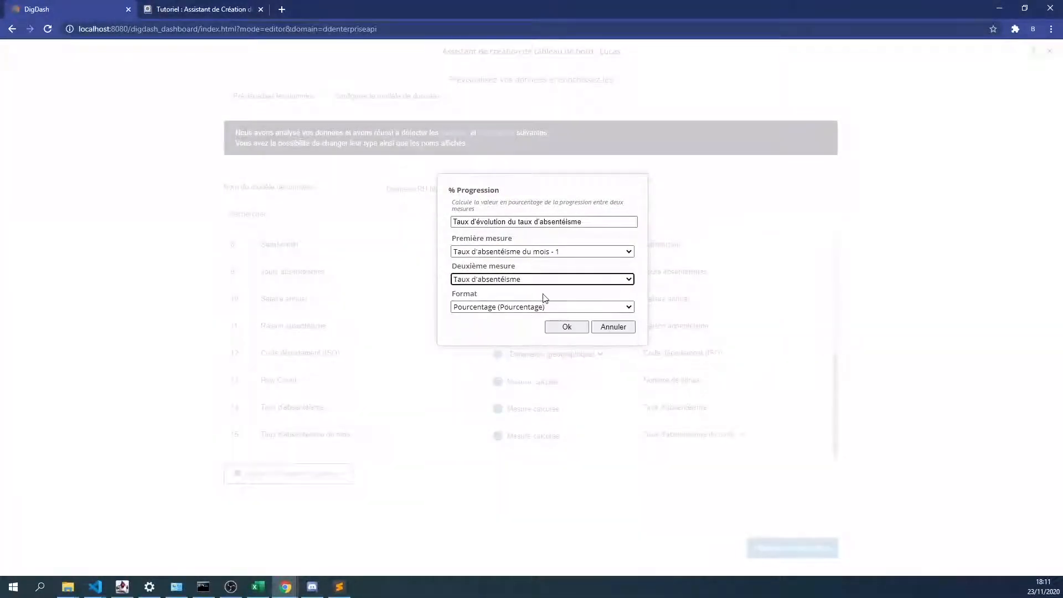
pyautogui.click(567, 327)
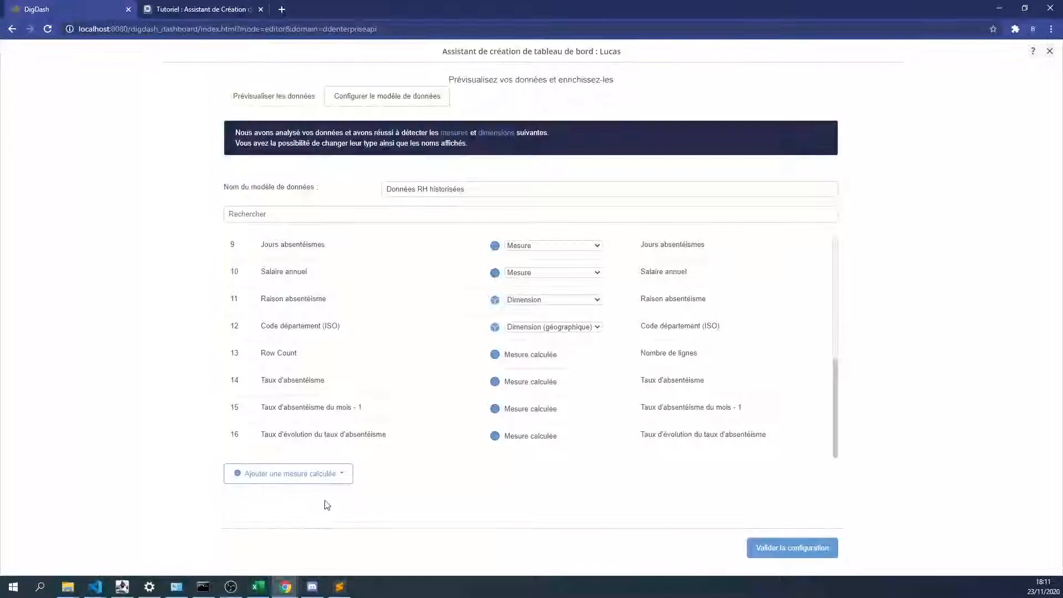
# - Check the Salaire annuel column in the Excel source file and return to the data model configuration
pyautogui.tripleClick(286, 274)
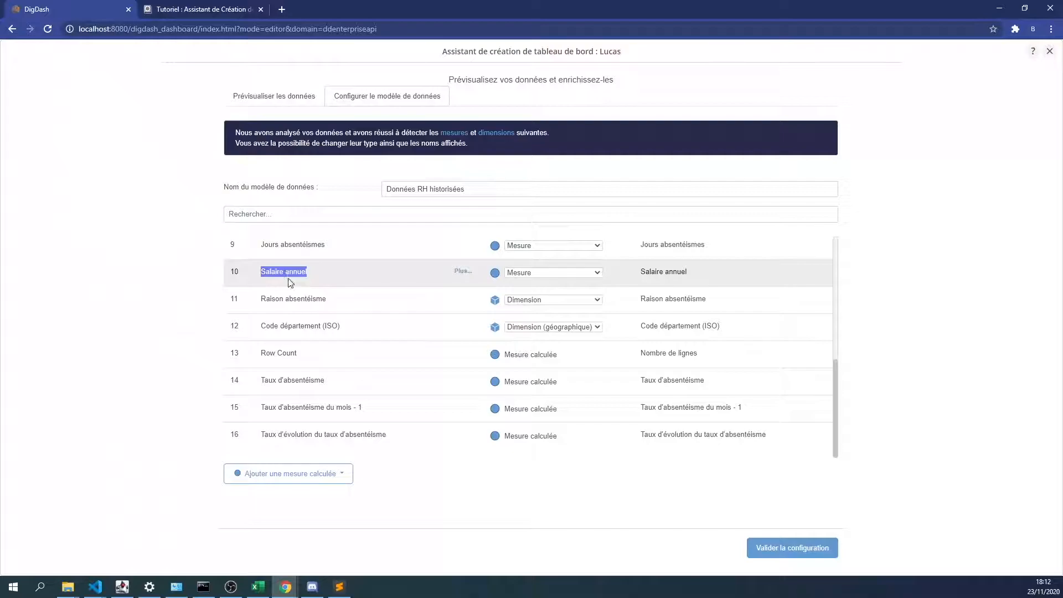
pyautogui.click(258, 587)
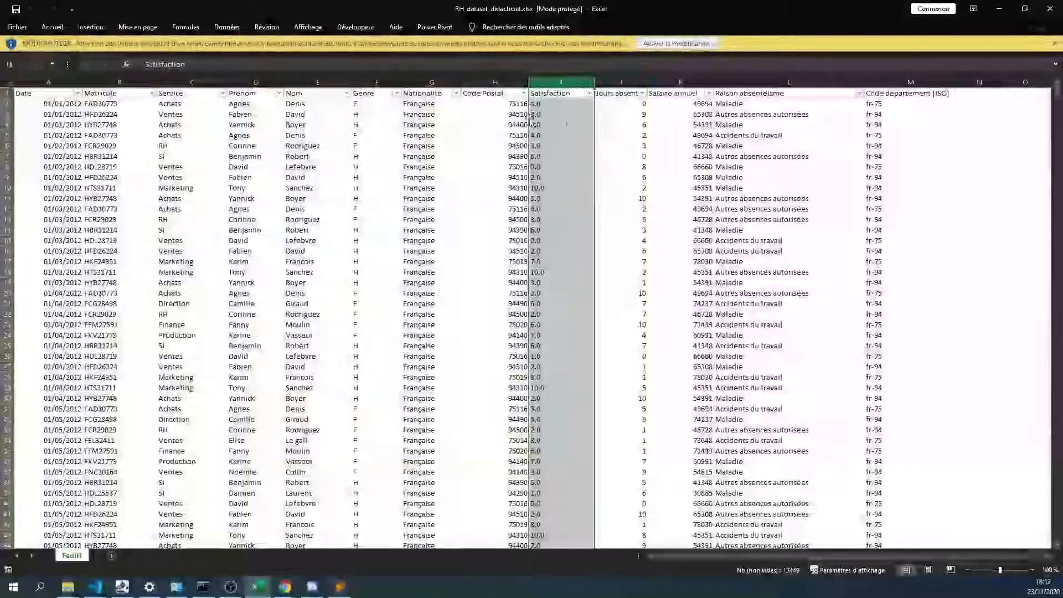
pyautogui.click(673, 85)
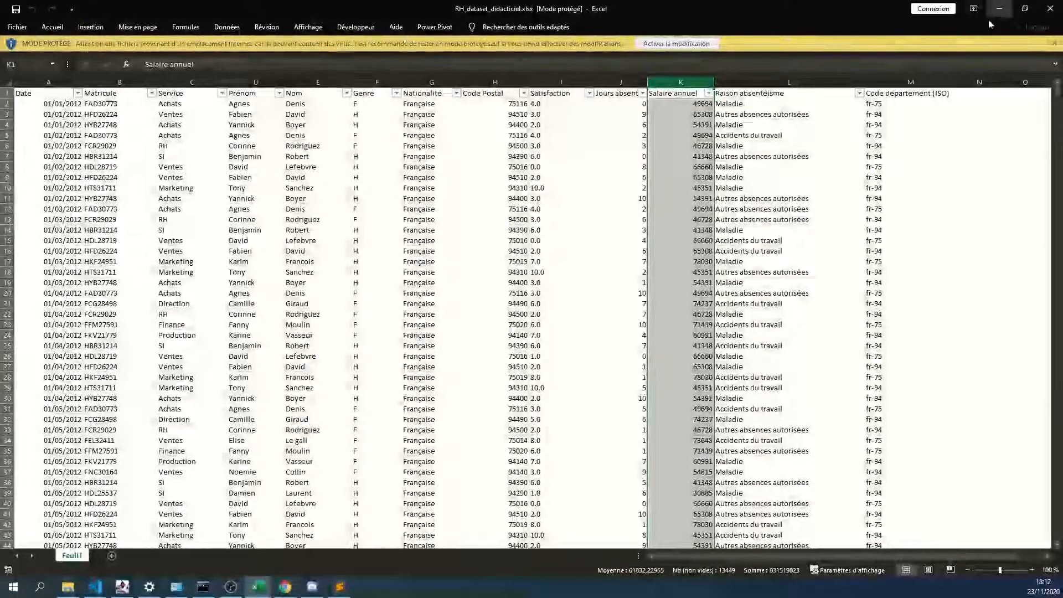
pyautogui.click(1000, 8)
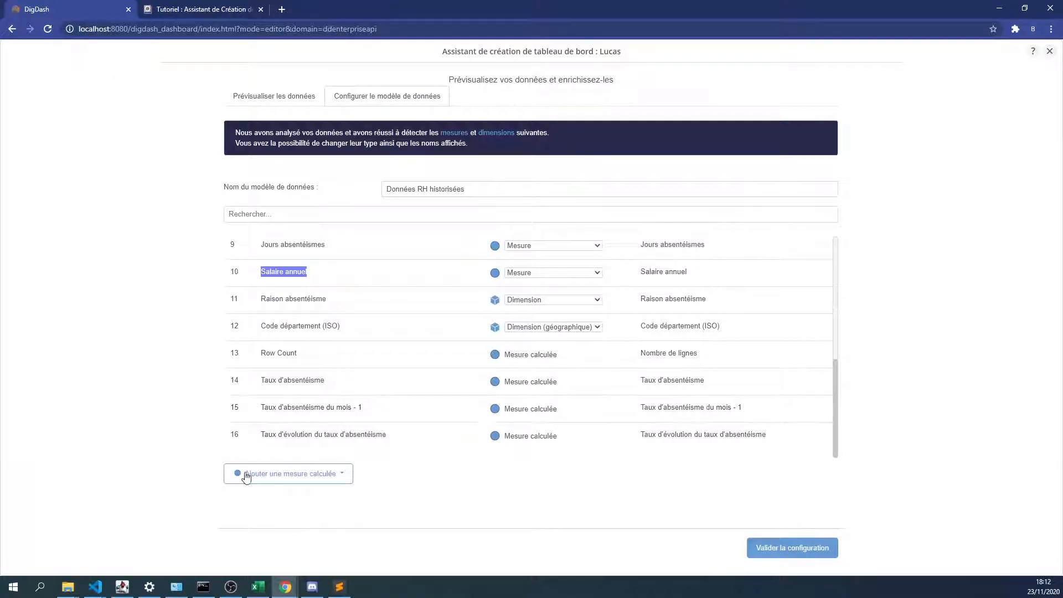
# - Add an Année - 1 calculated measure named "Masse salariale de l'année - 1" with Salaire annuel as its source measure
pyautogui.click(290, 475)
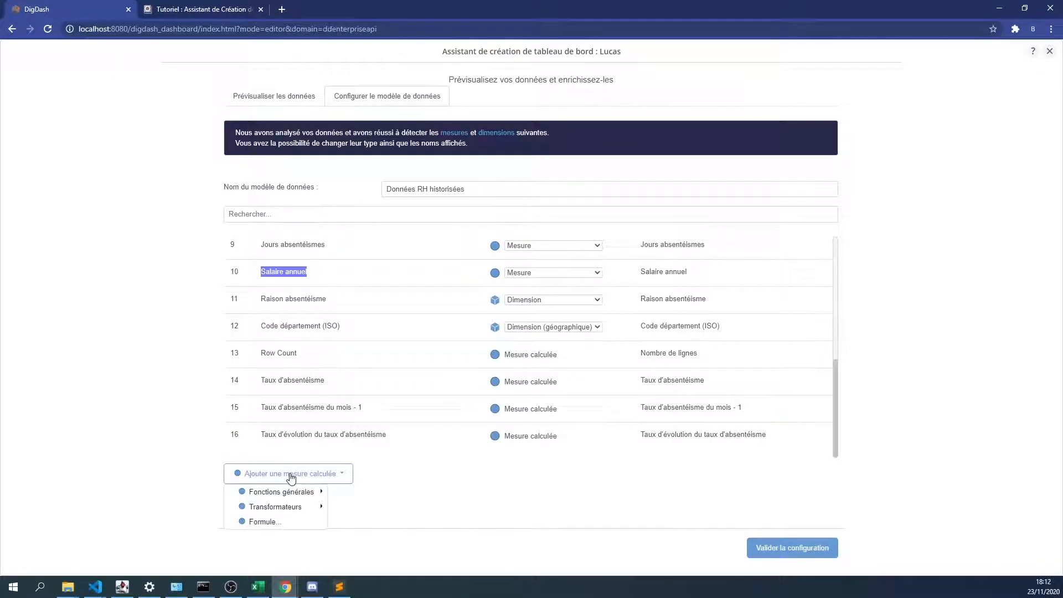
pyautogui.click(305, 512)
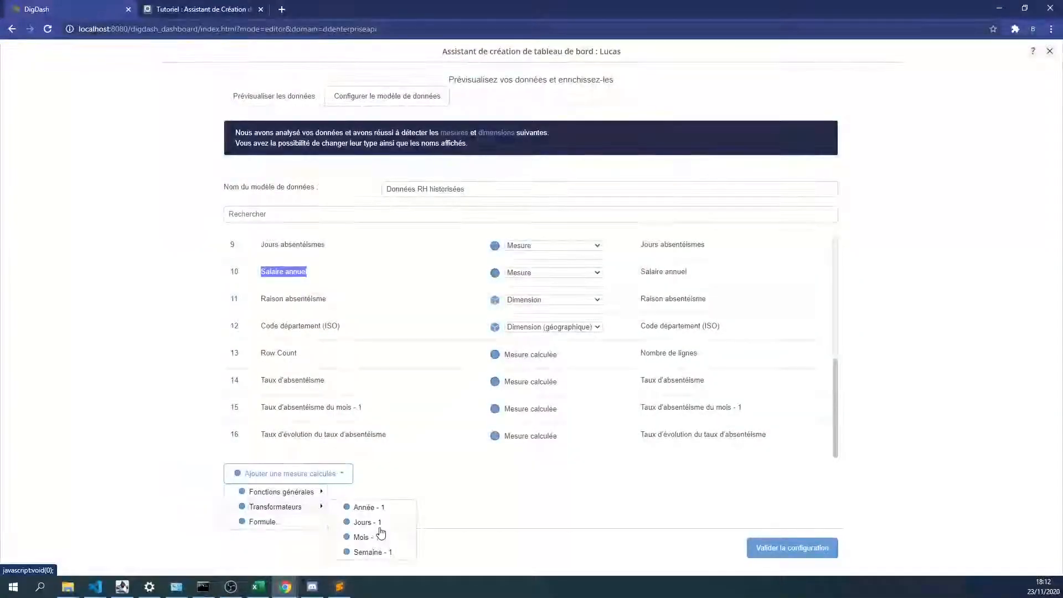
pyautogui.click(383, 508)
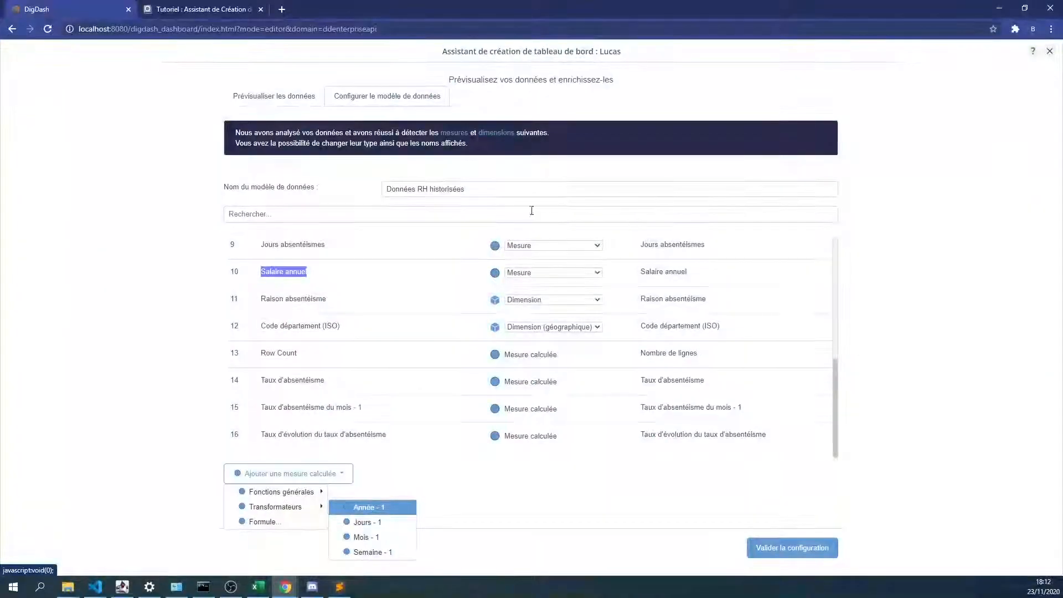
pyautogui.write("Masse salariale de l'année -")
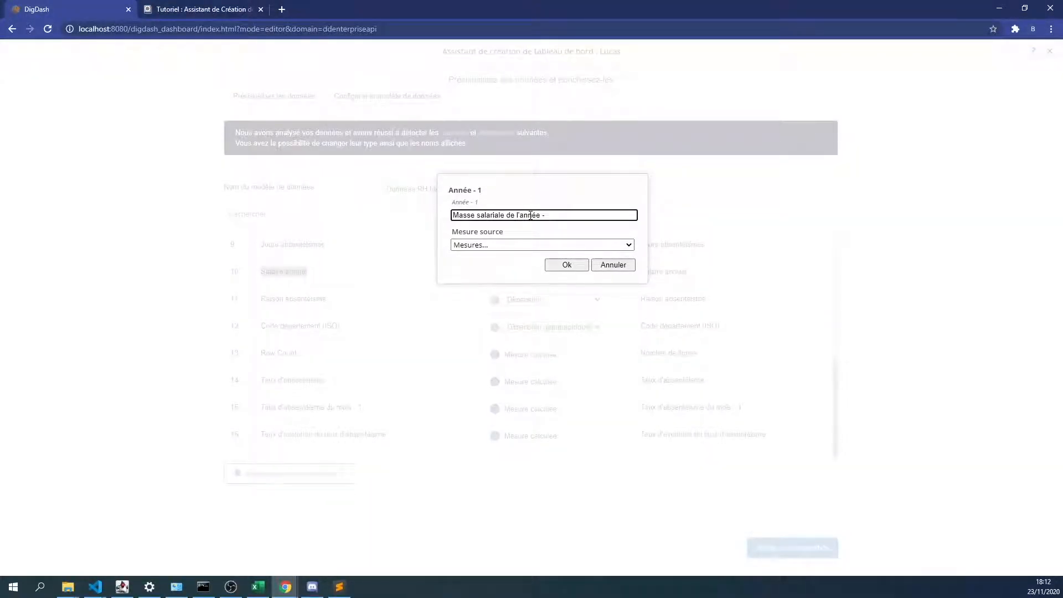
pyautogui.click(510, 241)
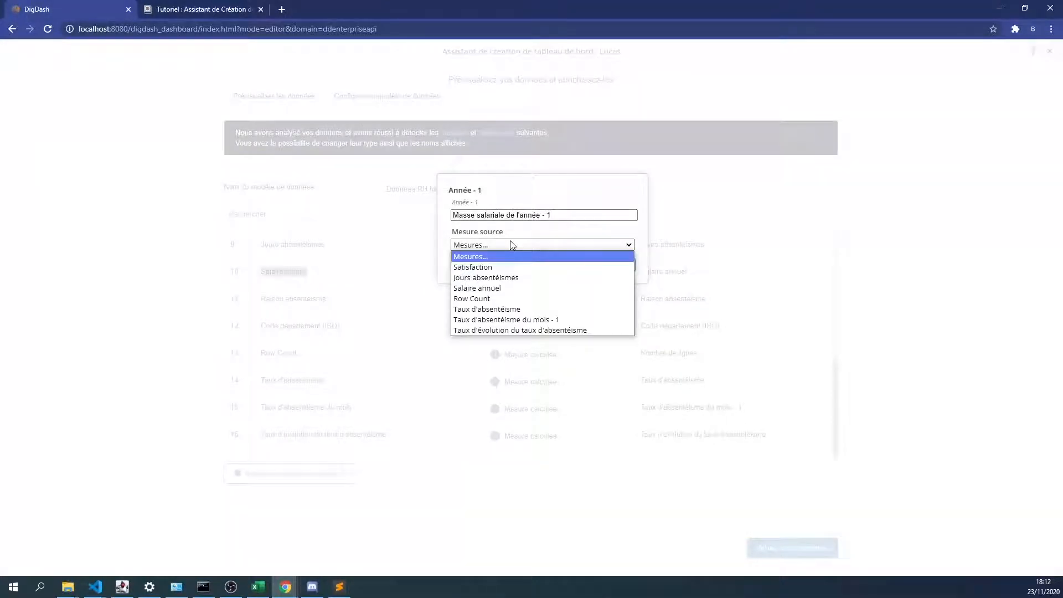
pyautogui.click(507, 290)
pyautogui.click(567, 264)
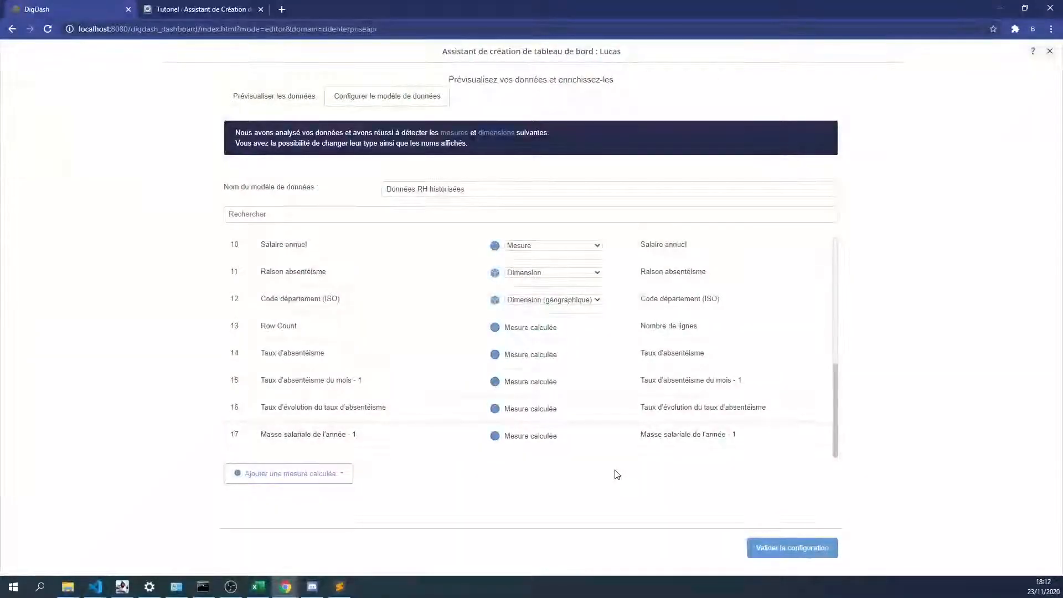
# - Start a % Progression calculated measure and name it "Taux d'évolution de la masse salariale"
pyautogui.click(336, 476)
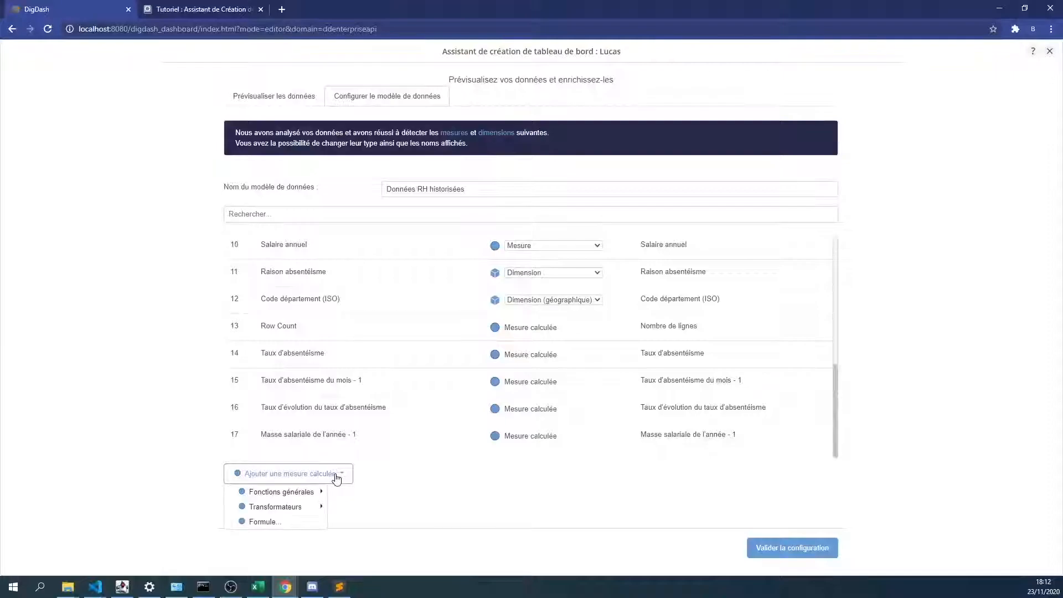
pyautogui.click(320, 492)
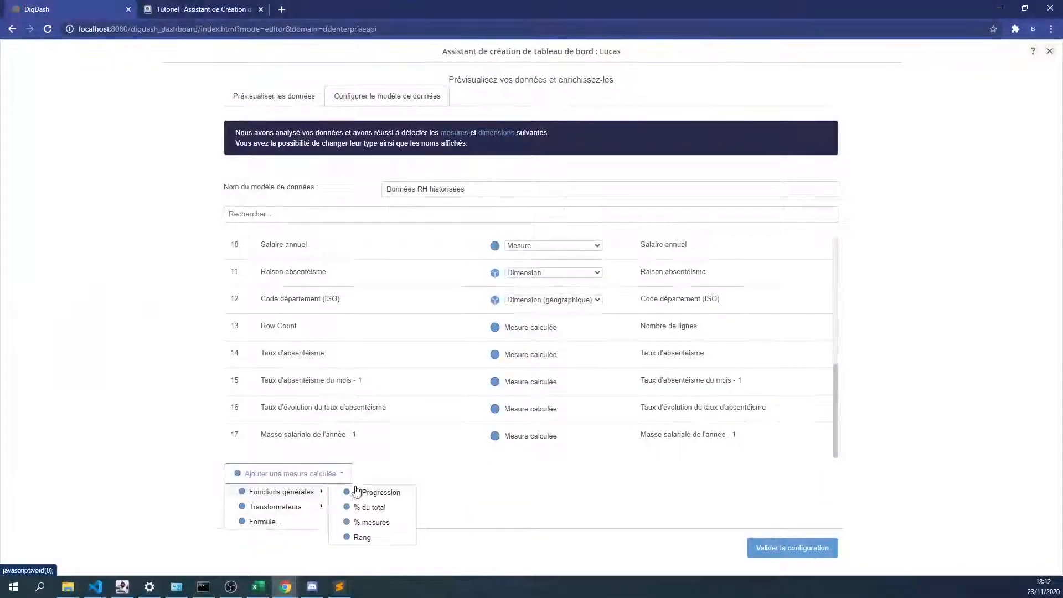
pyautogui.click(359, 492)
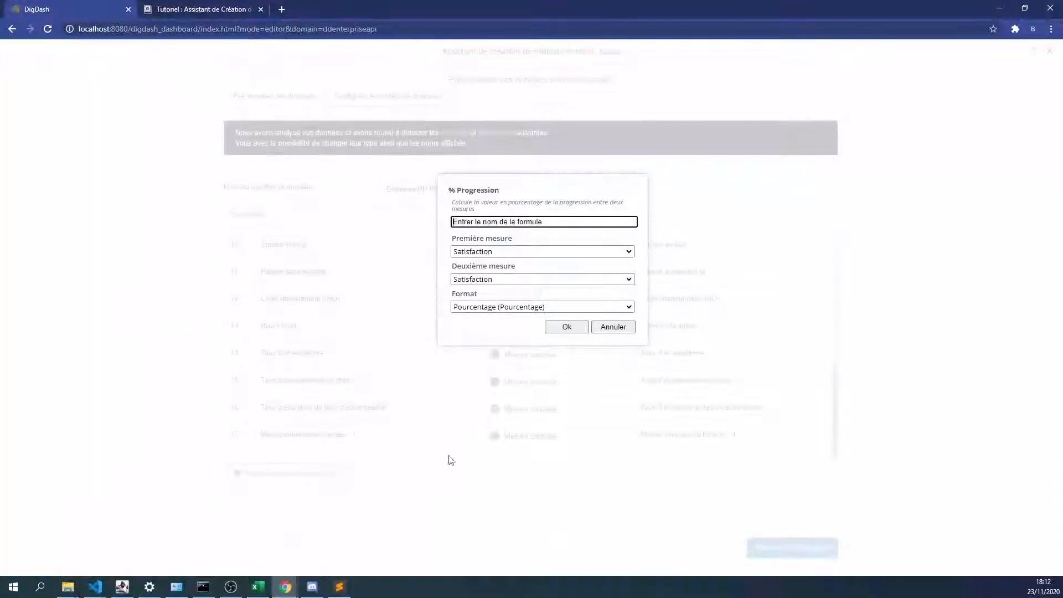
pyautogui.tripleClick(536, 221)
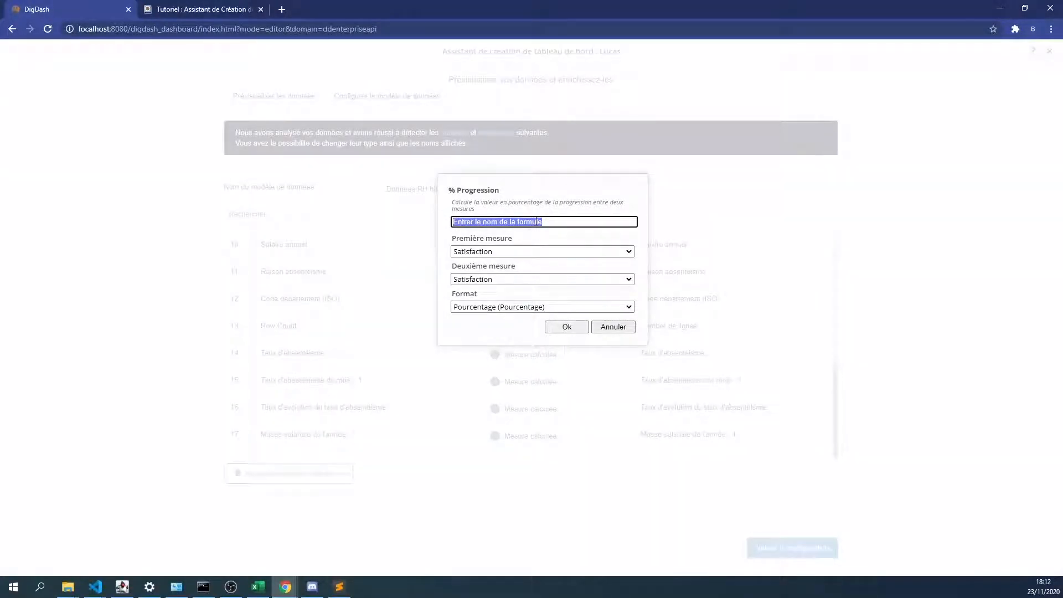
pyautogui.write("Taux d'")
pyautogui.write('d')
pyautogui.press('BackSpace')
pyautogui.write('de la masse salariale')
# - Set the progression's first measure to Masse salariale de l'année - 1 and second to Salaire annuel, and add it to the data model
pyautogui.click(543, 250)
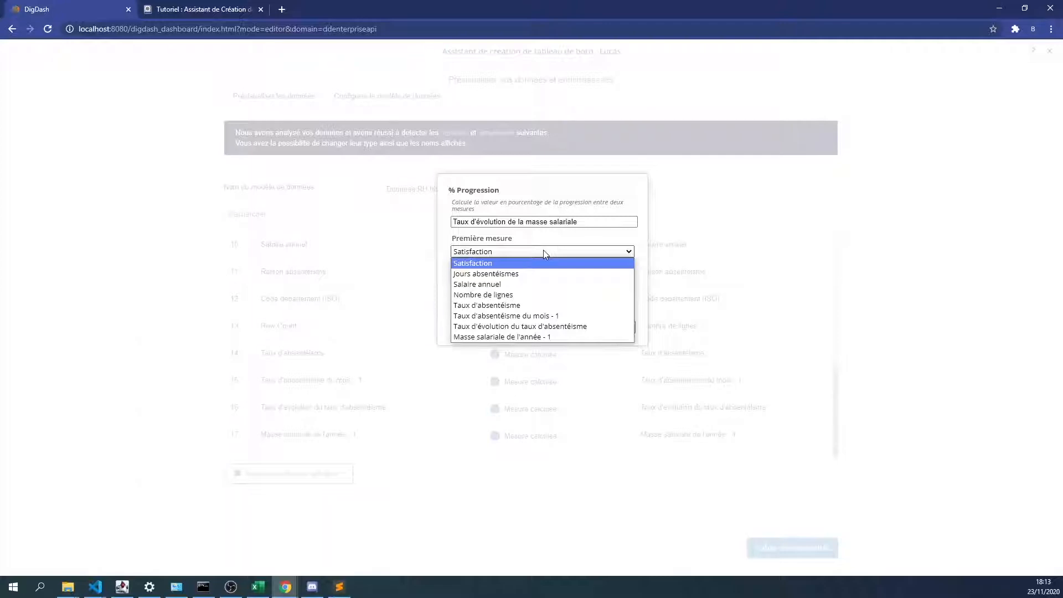
pyautogui.click(548, 337)
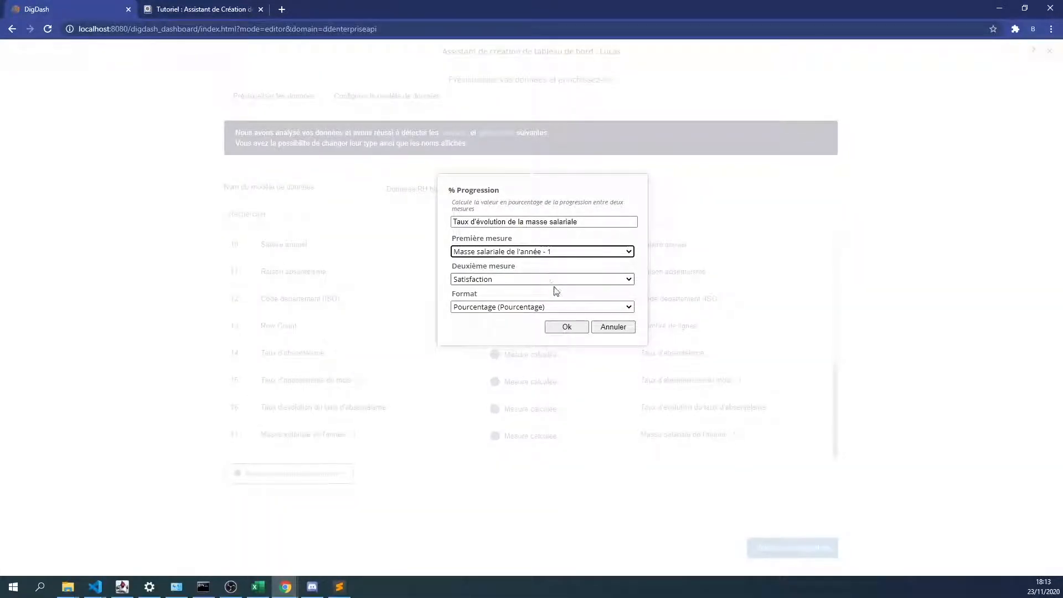
pyautogui.click(528, 280)
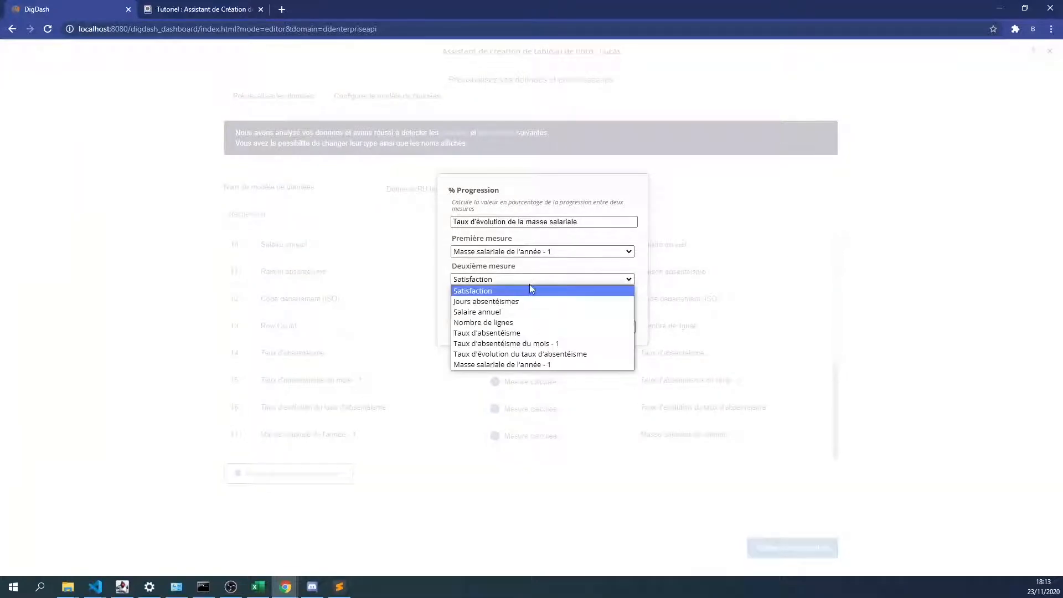
pyautogui.click(523, 313)
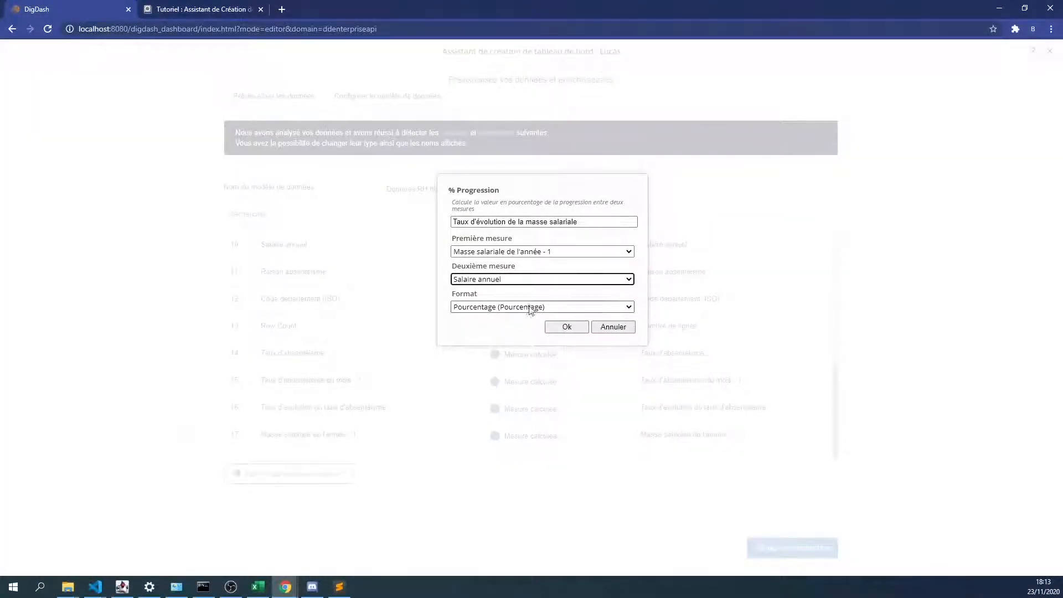
pyautogui.click(567, 327)
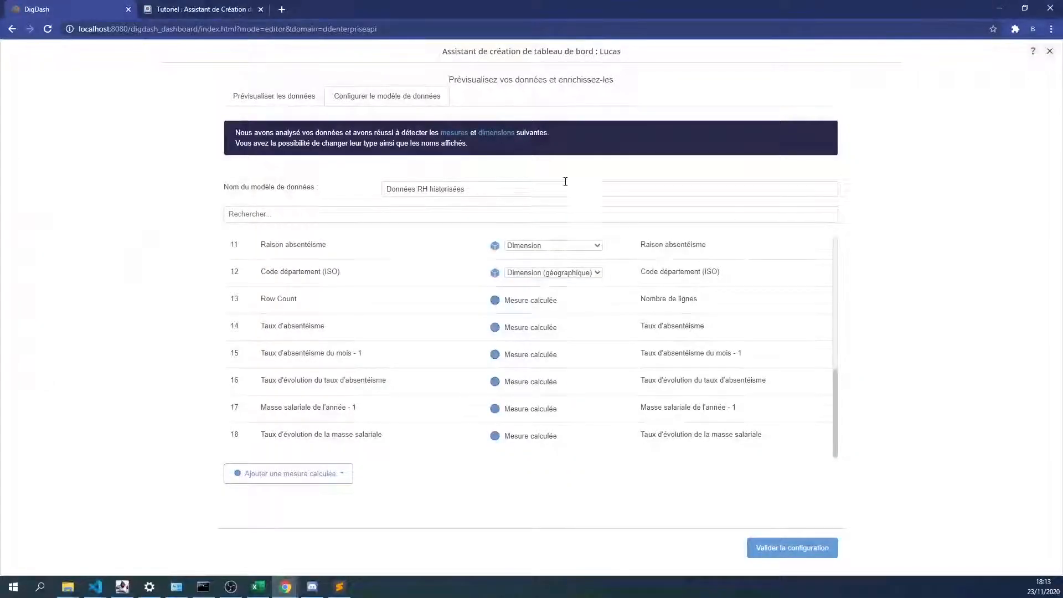
pyautogui.scroll(2, 719, 302)
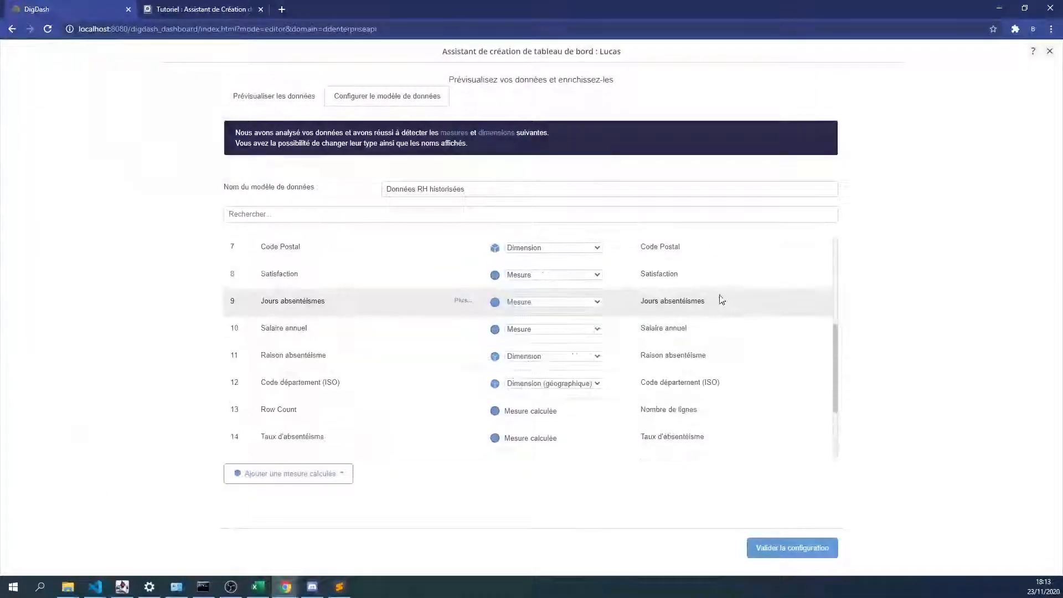
# - Change the displayed value of the Salaire annuel column to "Masse salariale" in the data model
pyautogui.scroll(1, 693, 299)
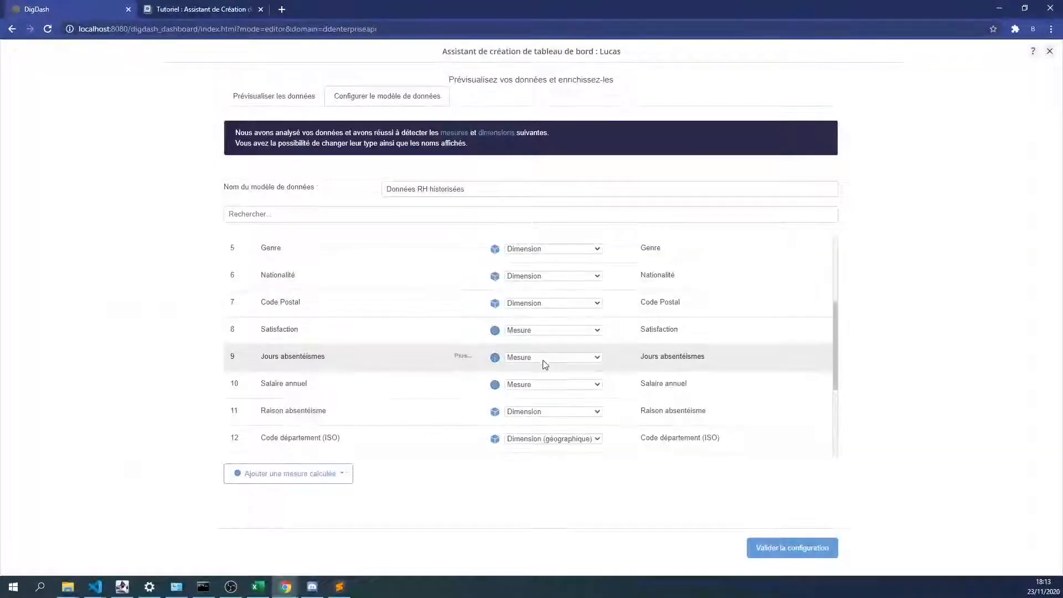
pyautogui.click(459, 386)
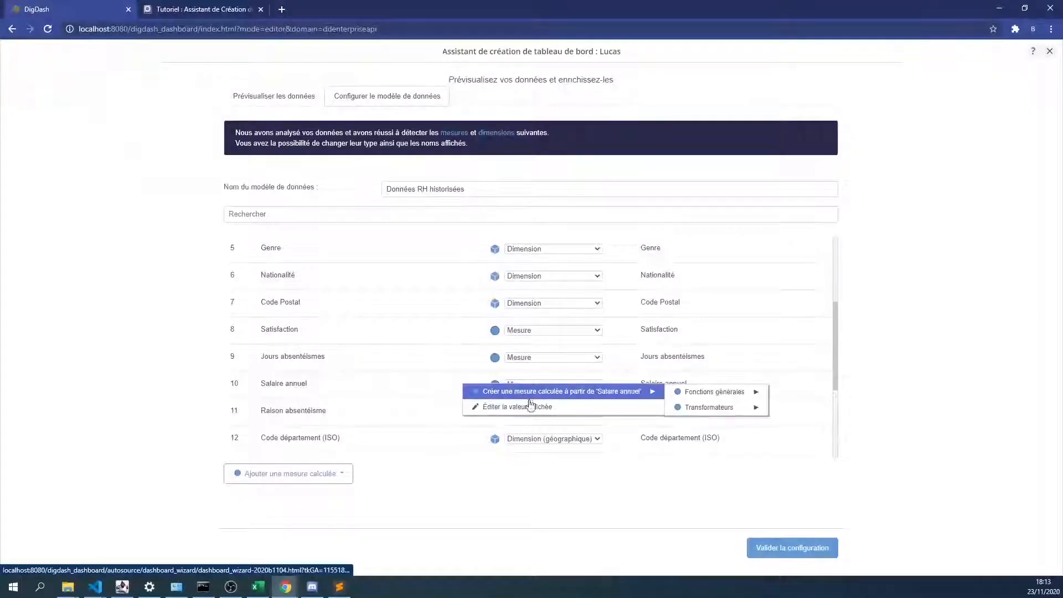
pyautogui.click(443, 389)
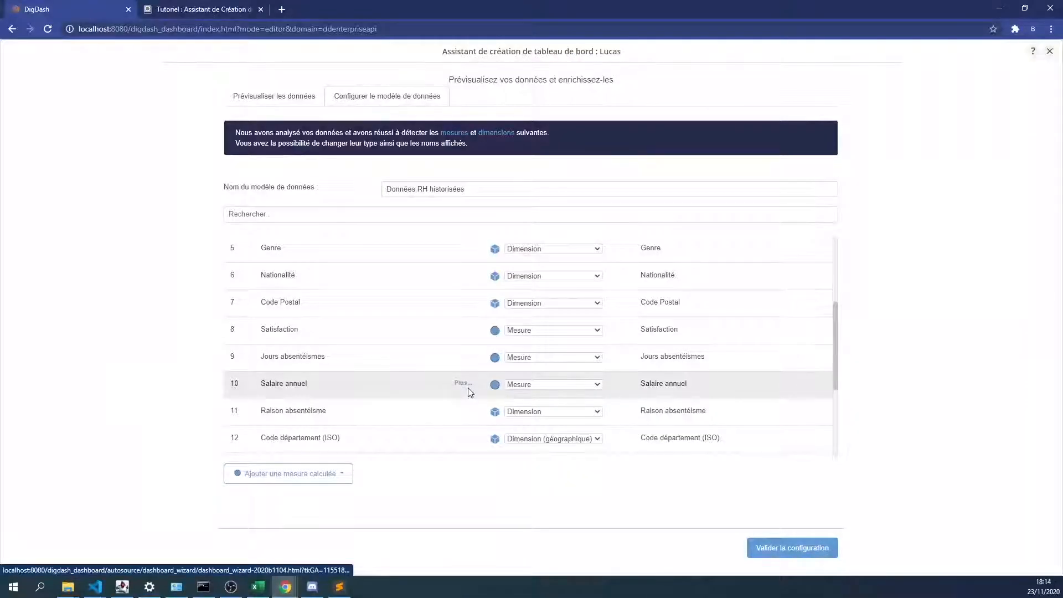
pyautogui.click(467, 387)
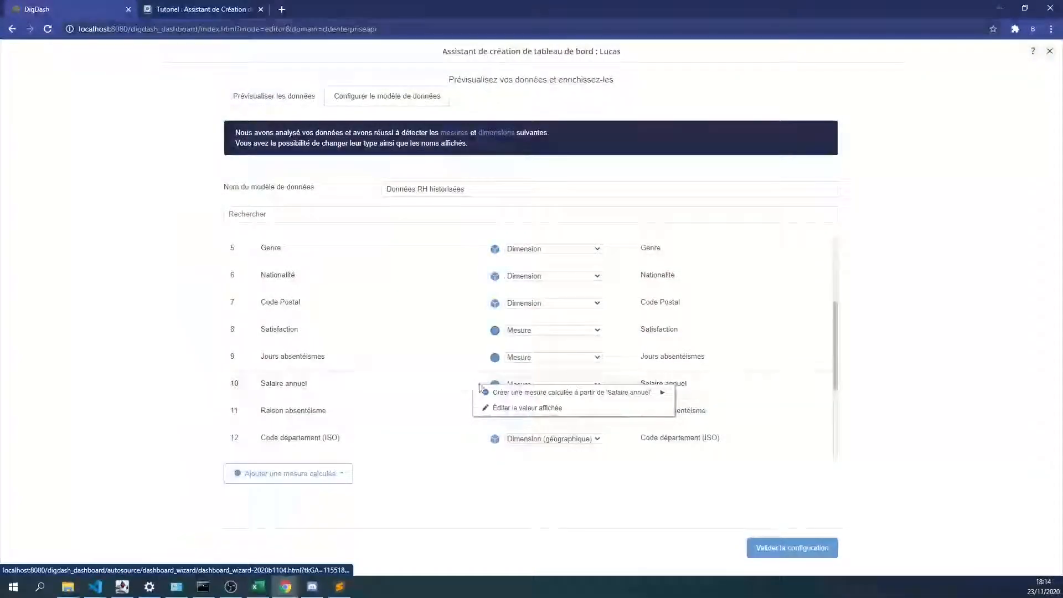
pyautogui.click(500, 410)
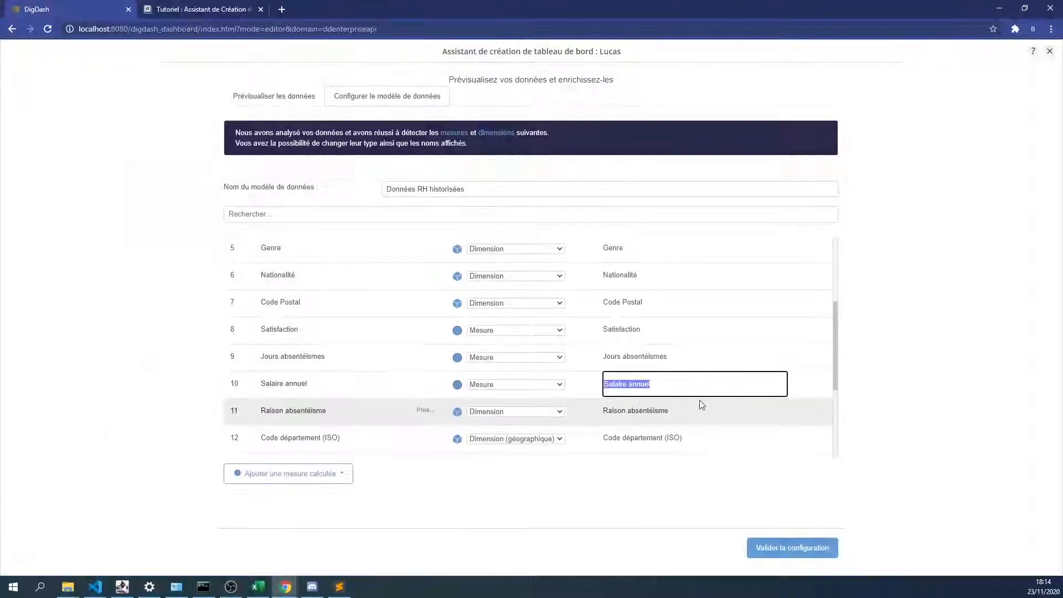
pyautogui.write('Massa')
pyautogui.press('BackSpace')
pyautogui.write('e salariale')
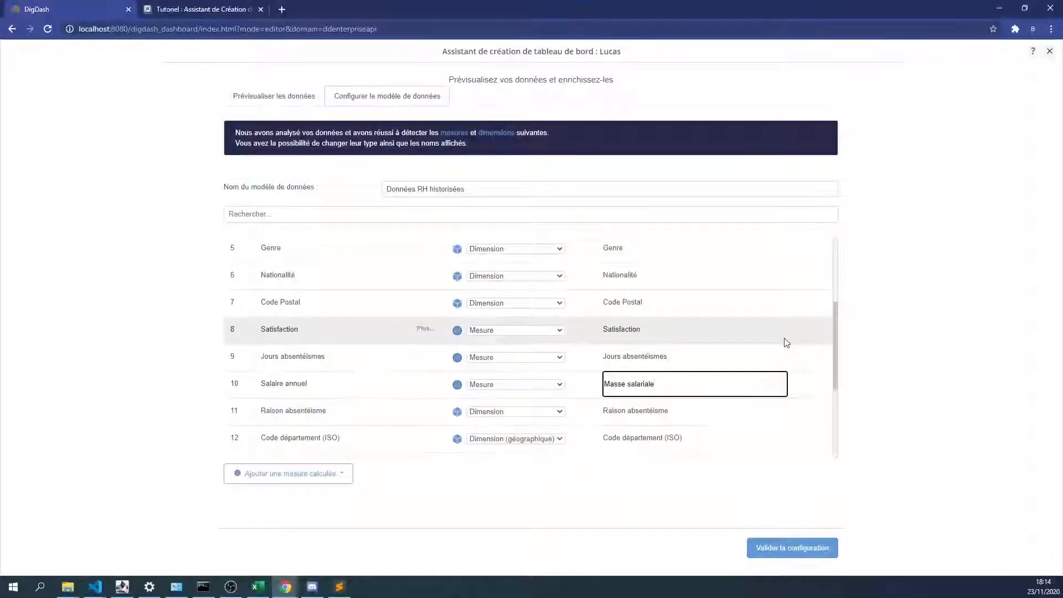
pyautogui.click(769, 355)
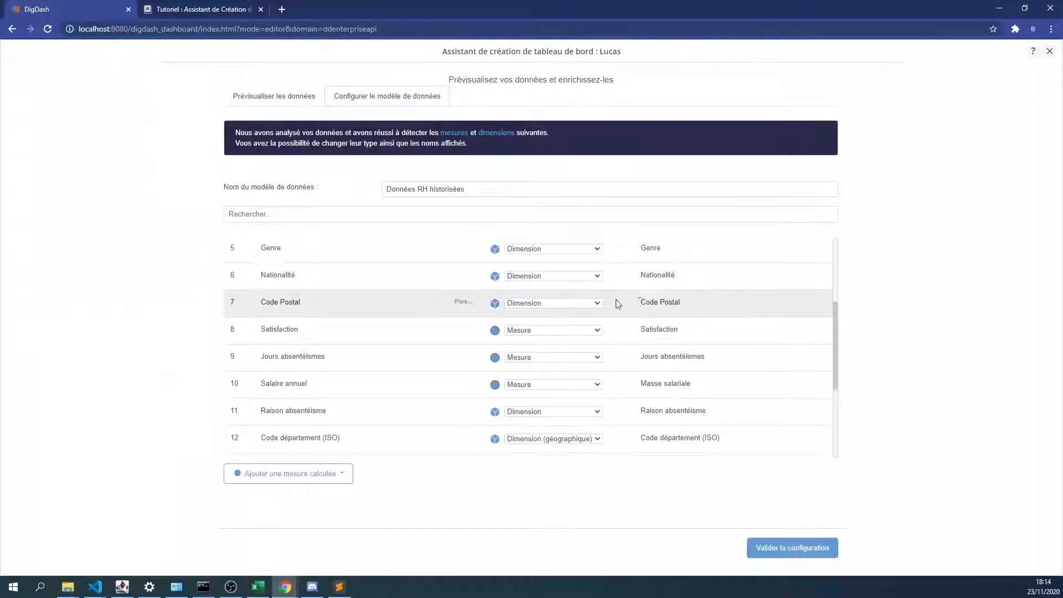
# - Shorten the displayed value of the Code département (ISO) column to "Code département"
pyautogui.scroll(-3, 570, 310)
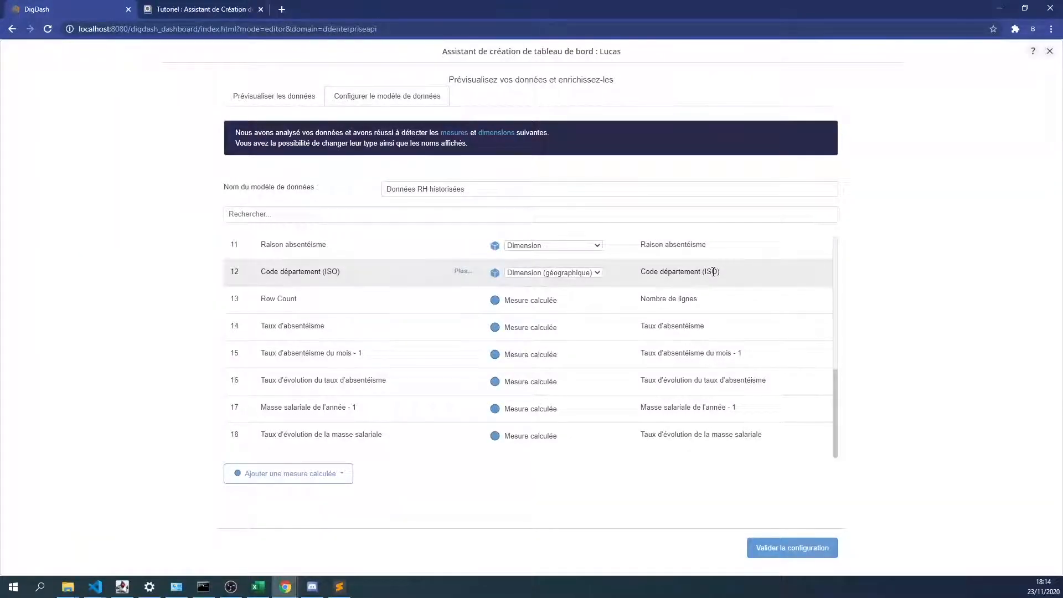
pyautogui.click(464, 272)
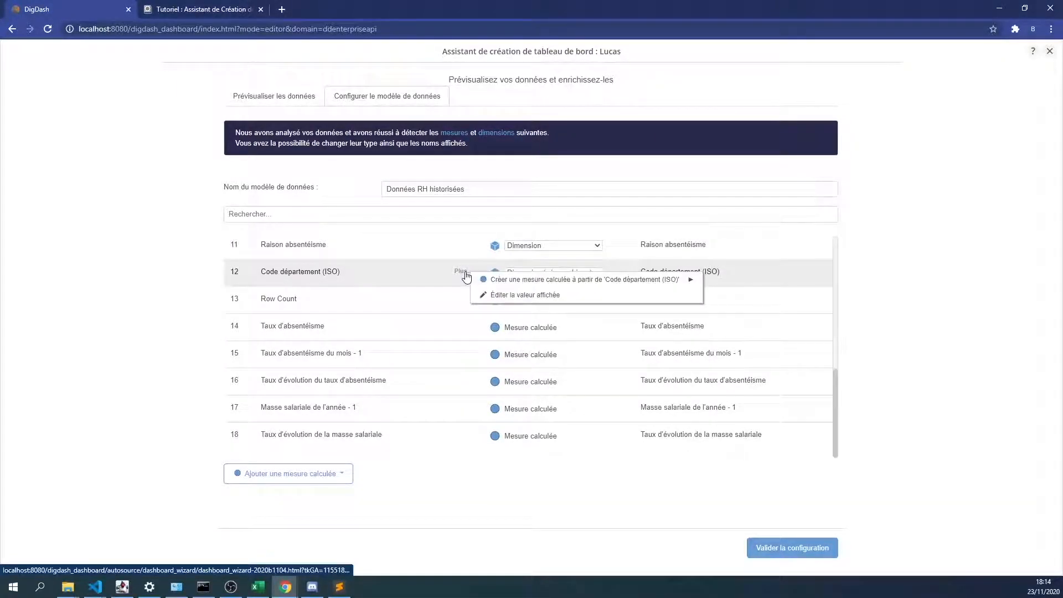
pyautogui.click(517, 295)
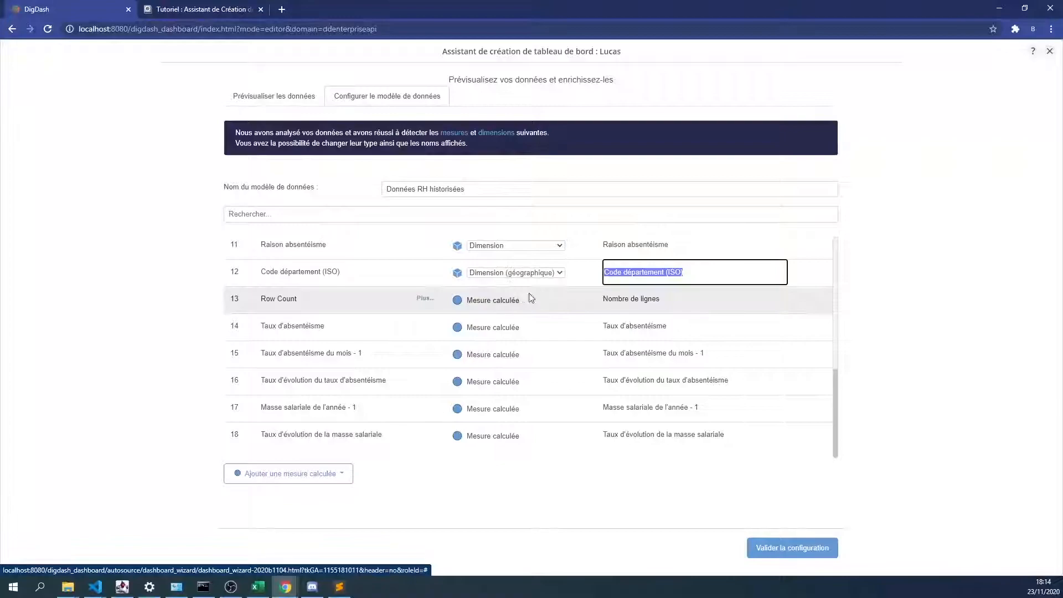
pyautogui.click(690, 272)
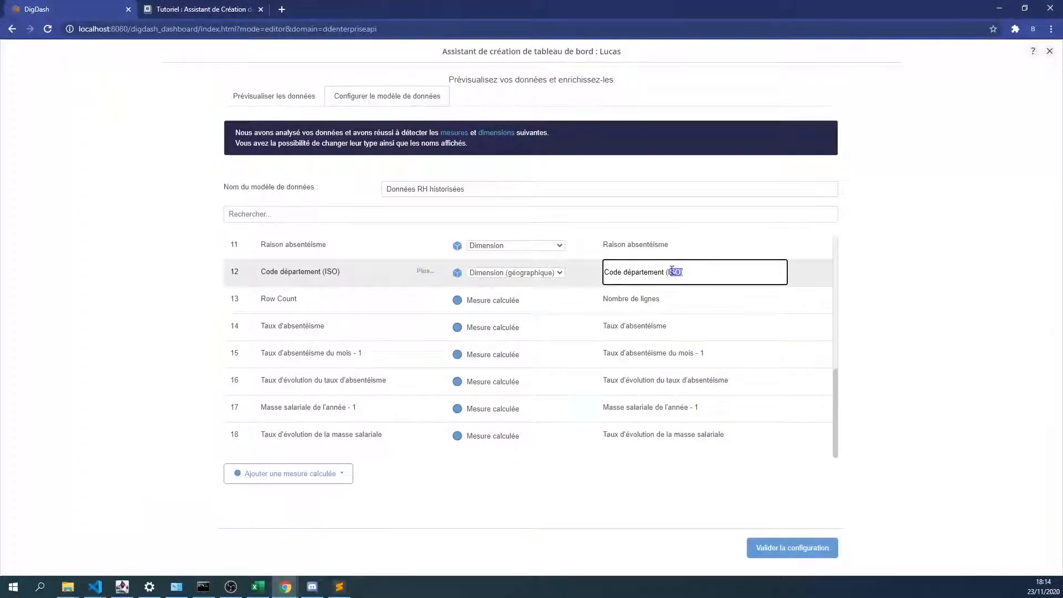
pyautogui.press('BackSpace')
pyautogui.press('BackSpace')
pyautogui.press('BackSpace')
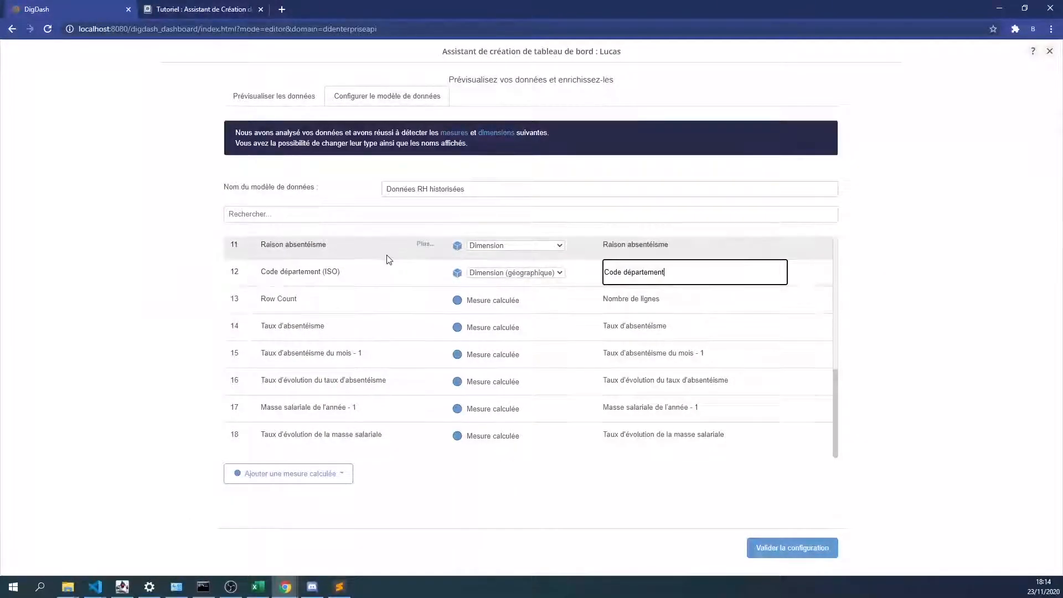
pyautogui.press('Return')
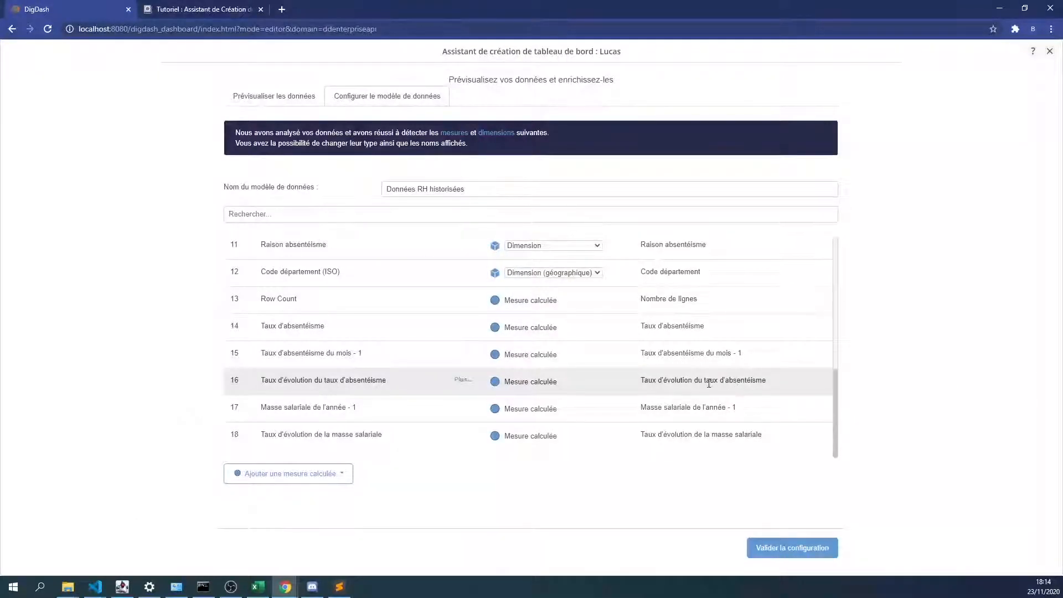
# - Validate the data model configuration and continue with a custom dashboard (Tableau de bord personnalisé)
pyautogui.scroll(6, 709, 383)
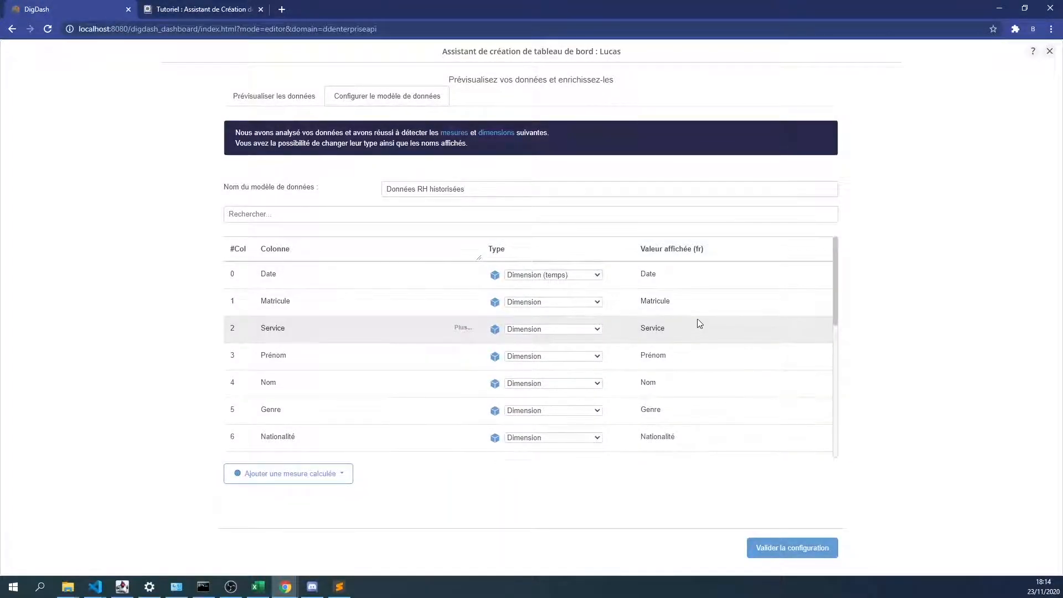
pyautogui.scroll(-6, 720, 330)
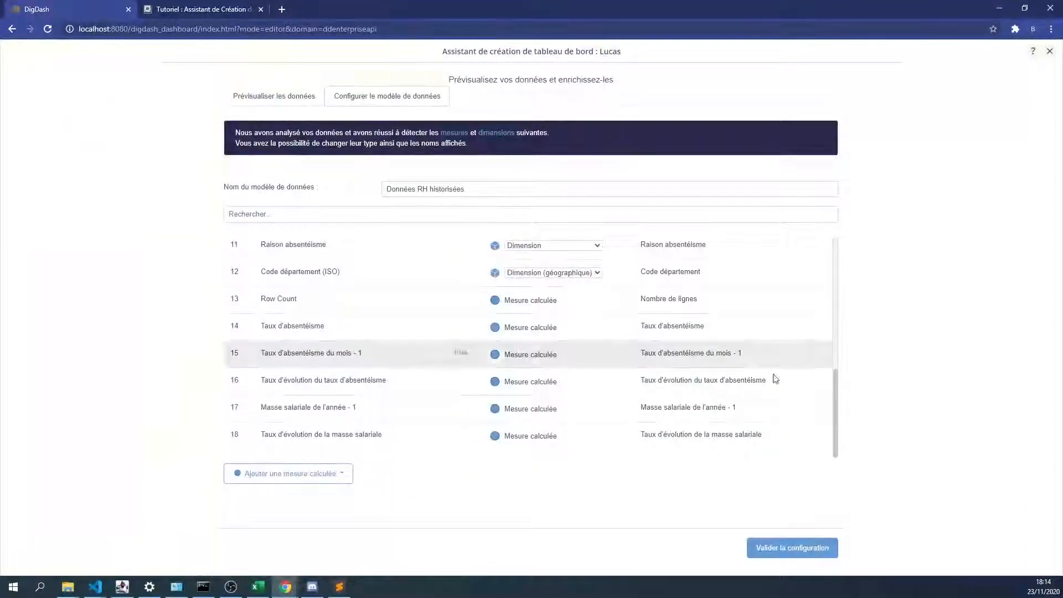
pyautogui.click(804, 553)
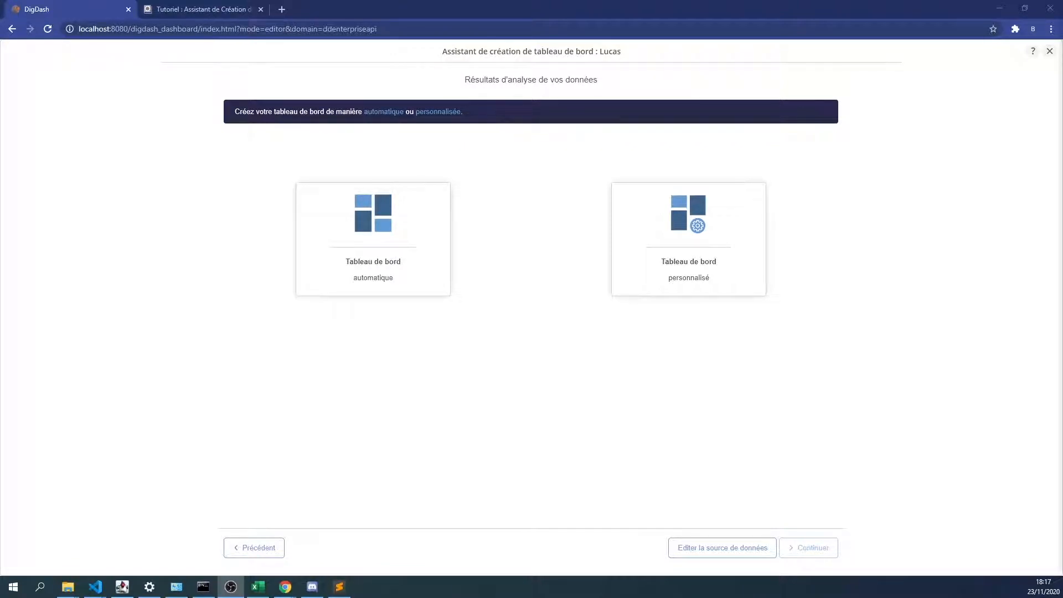
pyautogui.click(733, 271)
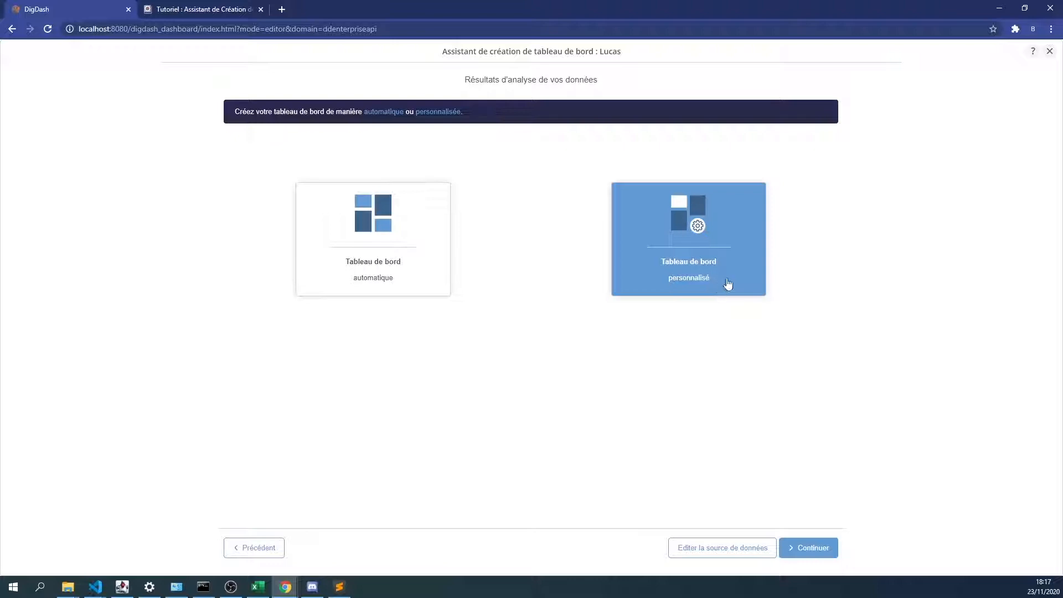
pyautogui.click(818, 557)
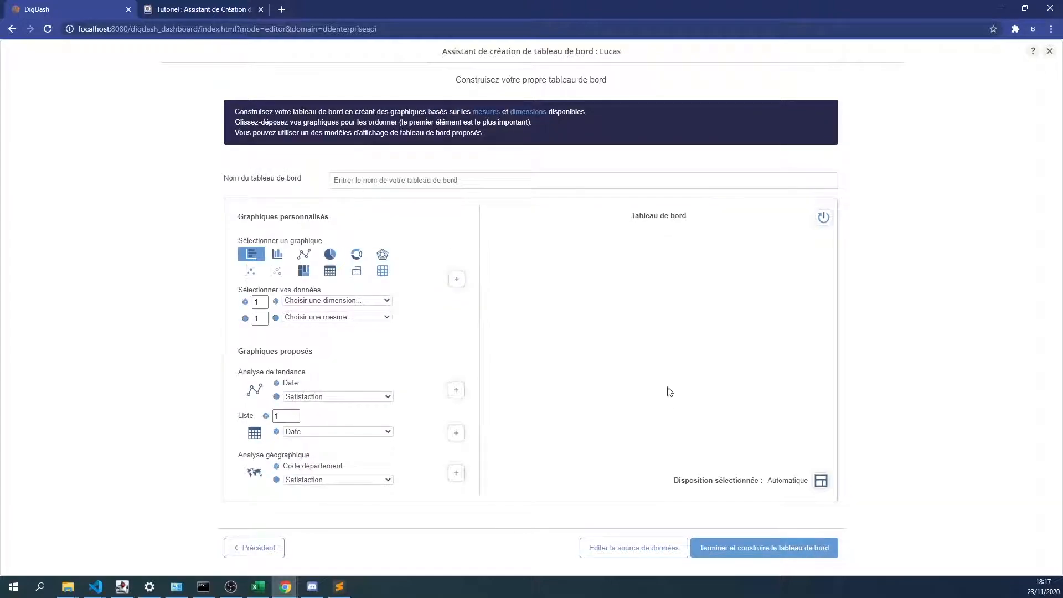
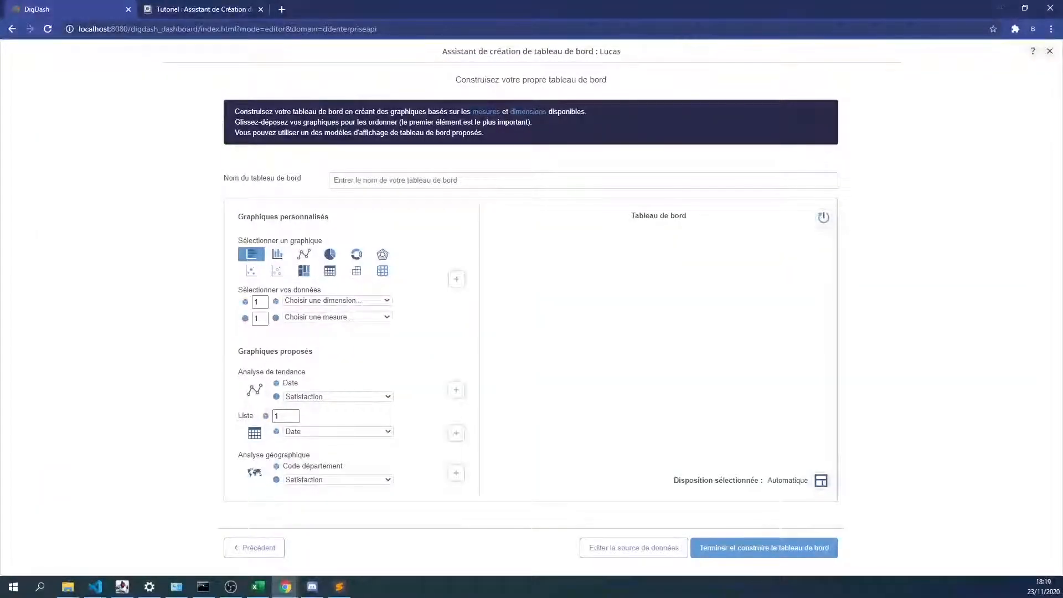
# - Add the proposed trend analysis by Date to the dashboard, with Taux d'absentéisme as its measure
pyautogui.click(349, 397)
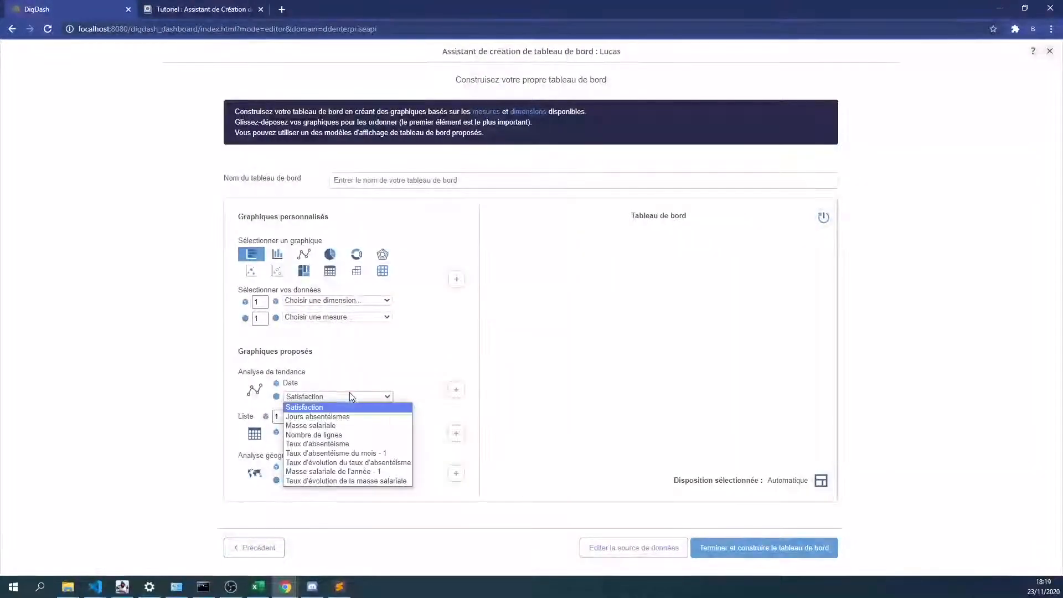
pyautogui.click(349, 444)
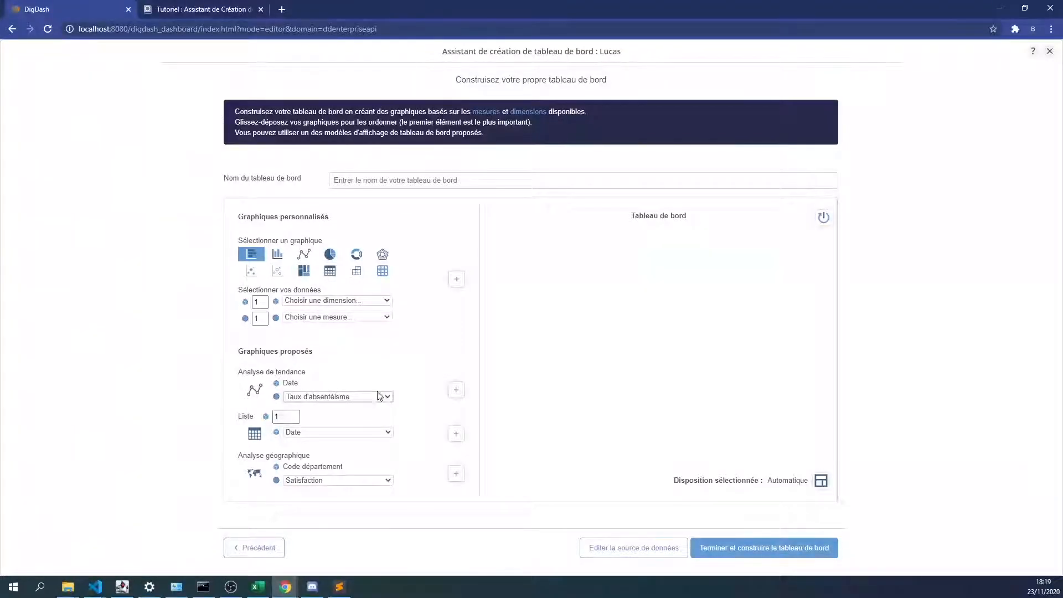
pyautogui.click(459, 398)
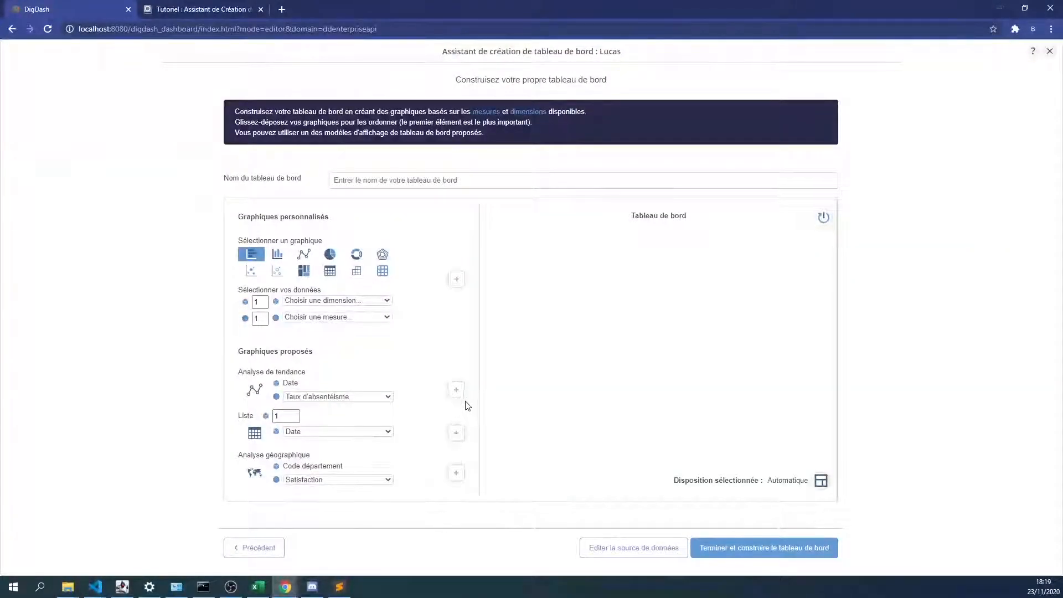
pyautogui.click(458, 395)
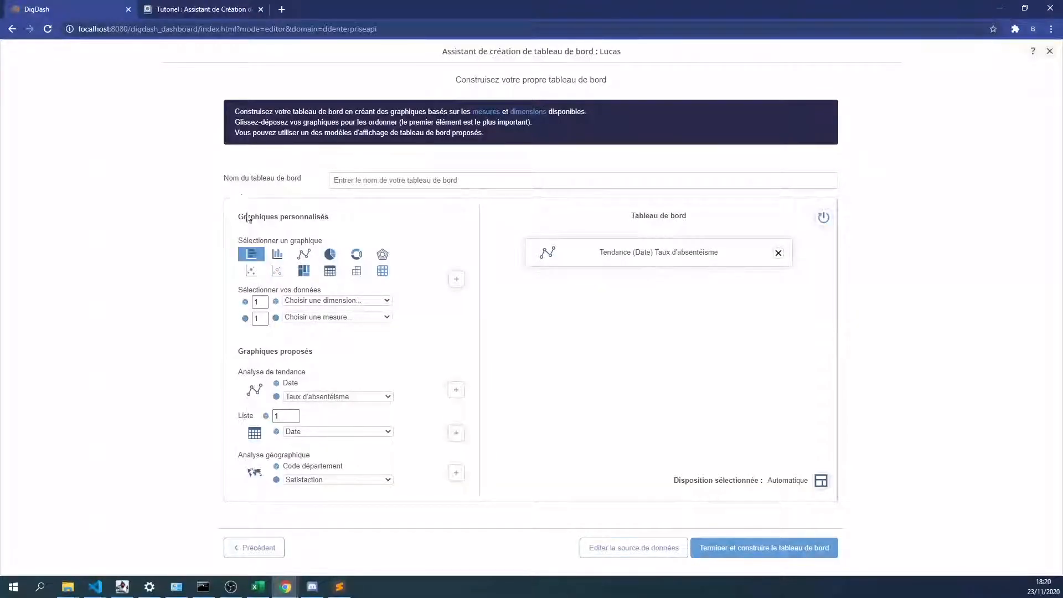
pyautogui.click(779, 254)
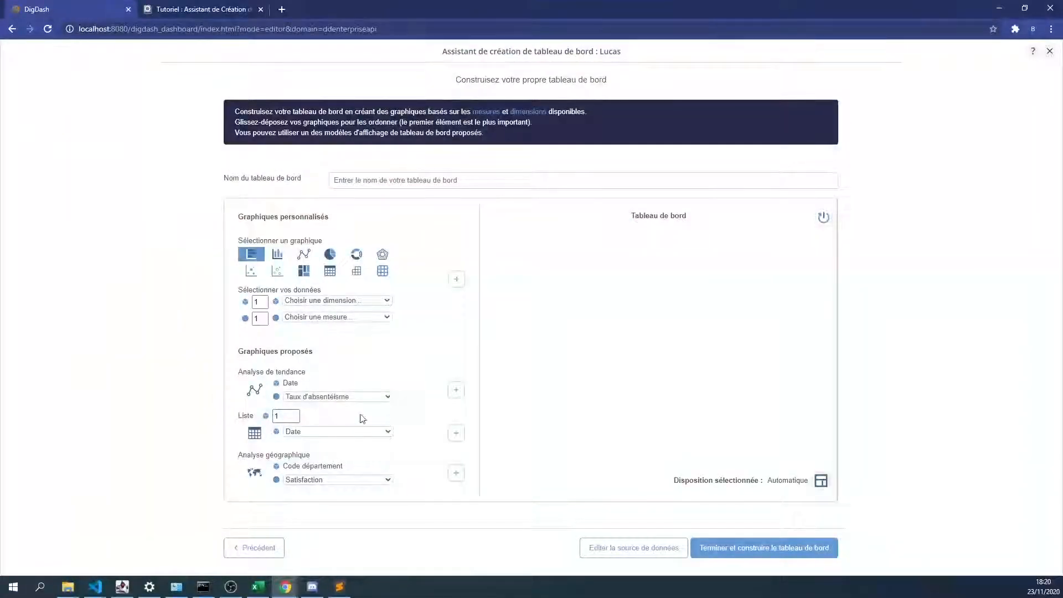
pyautogui.click(463, 394)
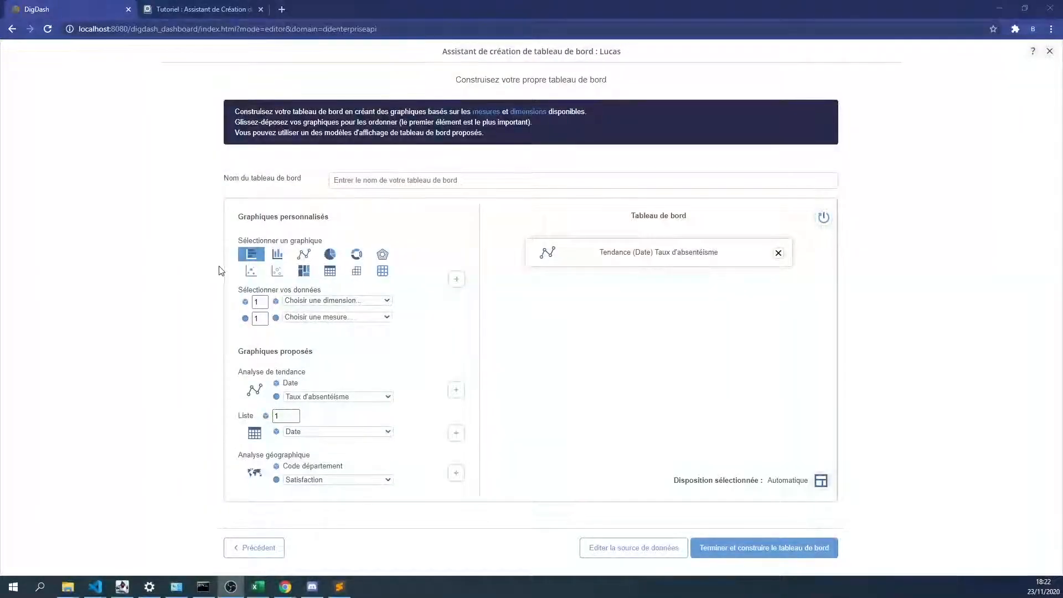
# - Add a custom column chart to the dashboard with Service as dimension and Jours absentéismes as measure
pyautogui.click(278, 256)
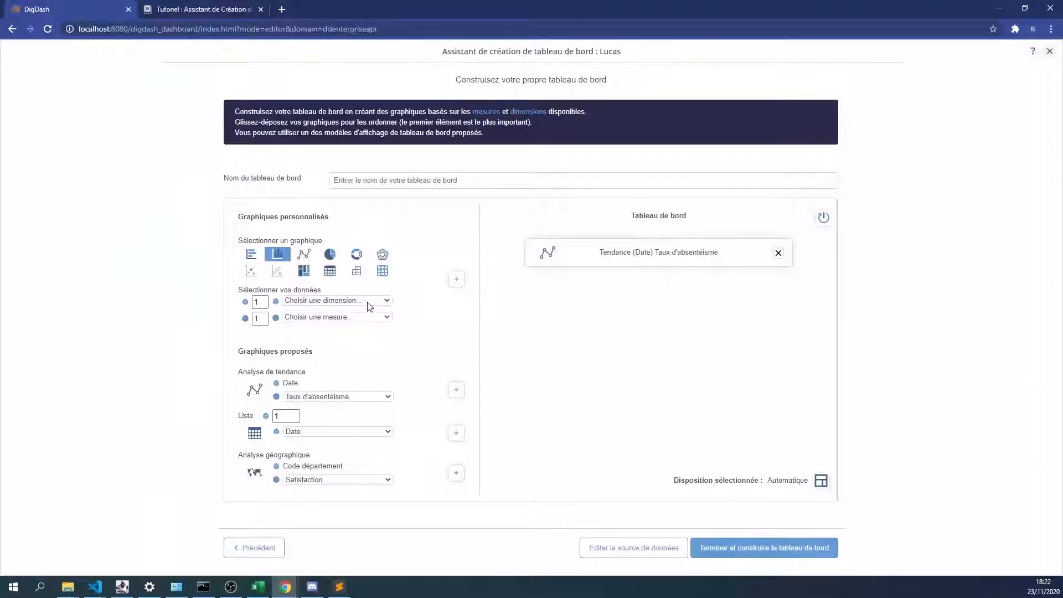
pyautogui.click(368, 305)
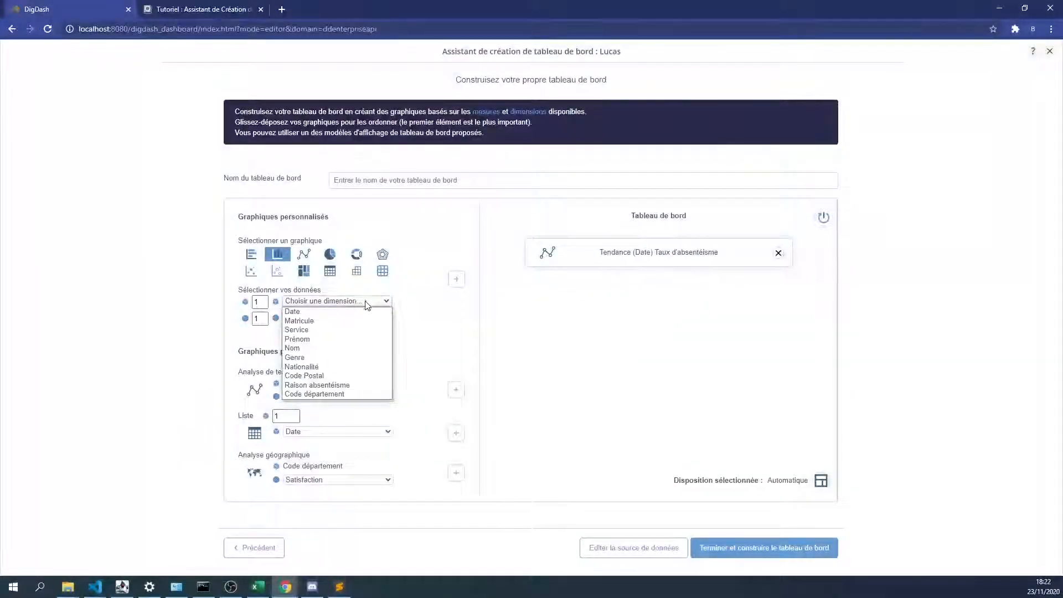
pyautogui.click(354, 330)
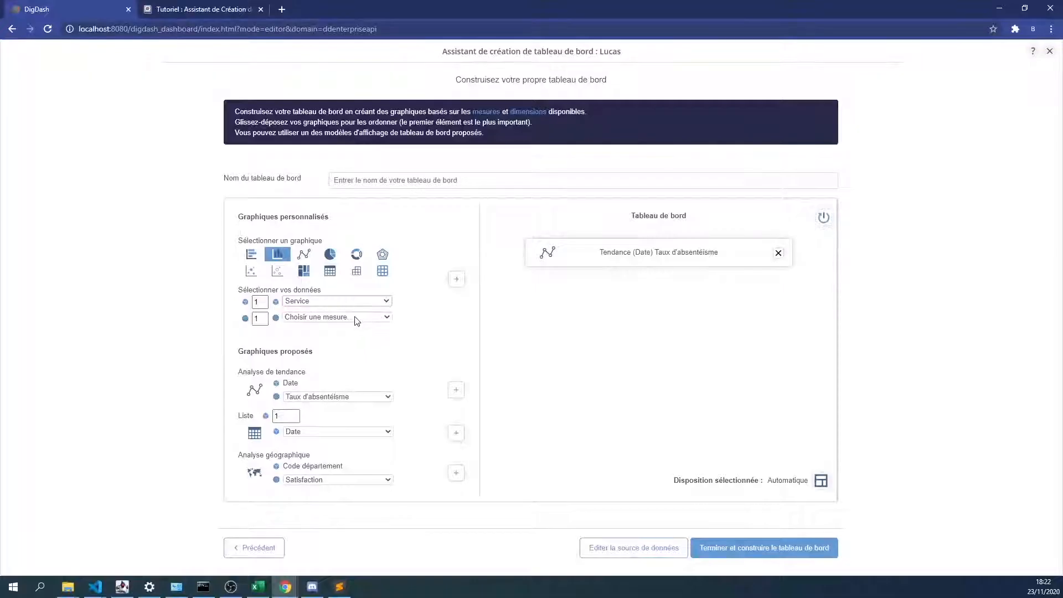
pyautogui.click(357, 320)
pyautogui.click(346, 343)
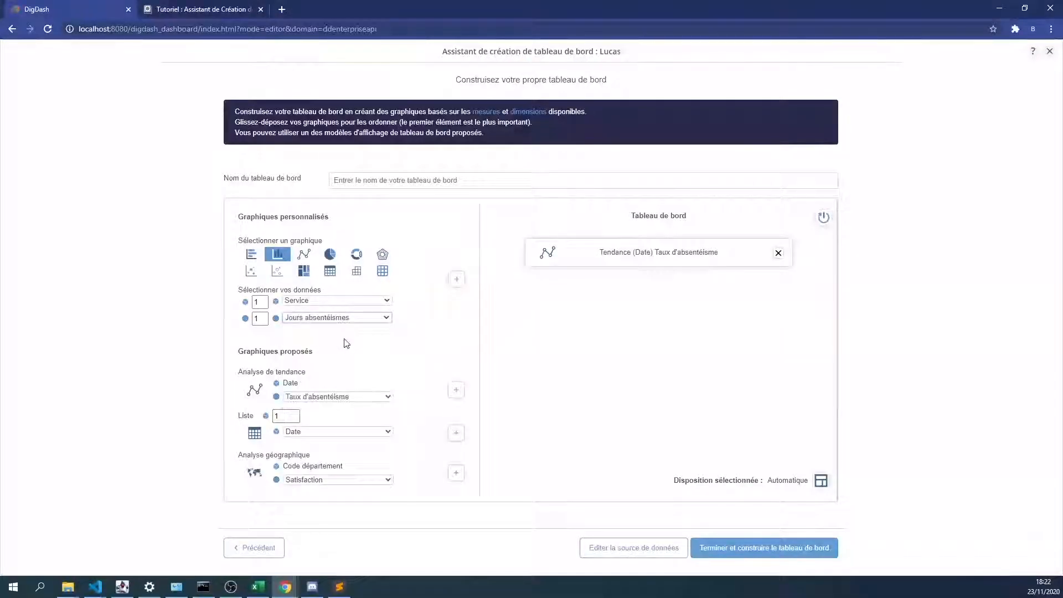
pyautogui.click(457, 281)
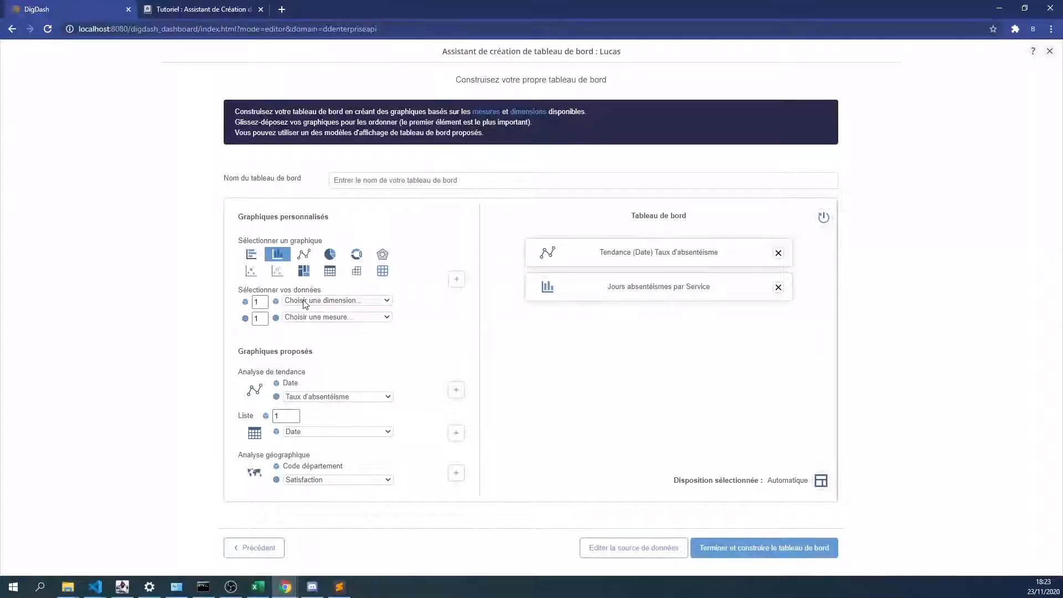
# - Add a custom pie chart to the dashboard with Raison absentéisme as dimension and Jours absentéismes as measure
pyautogui.click(334, 255)
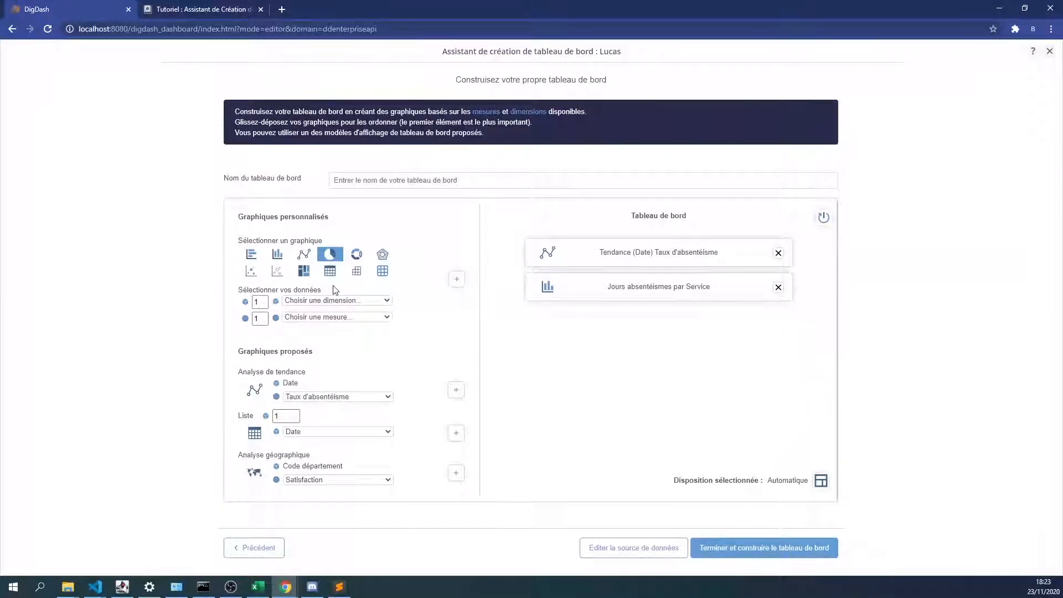
pyautogui.click(326, 302)
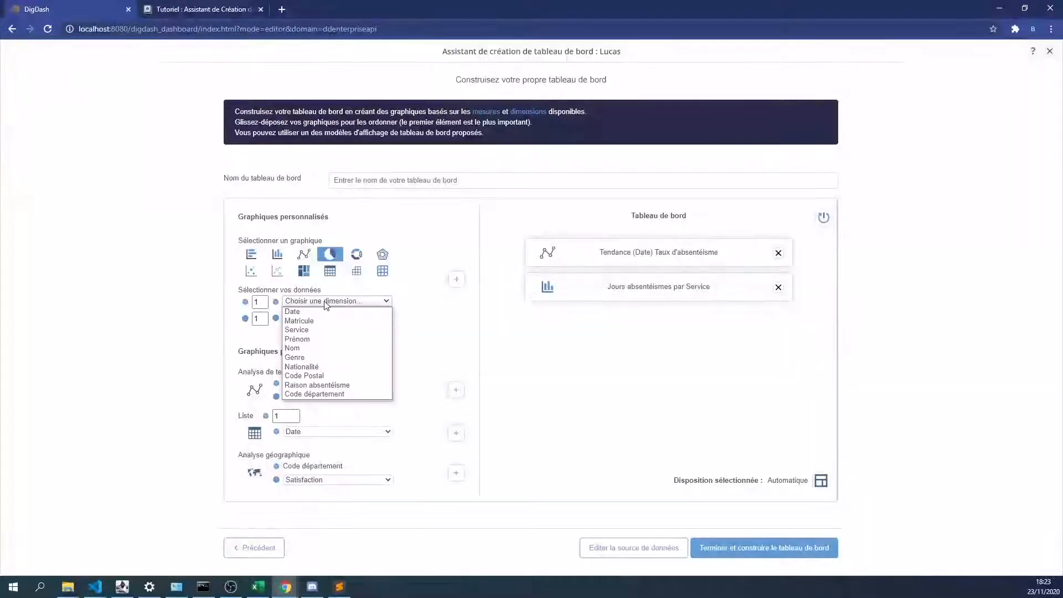
pyautogui.click(323, 386)
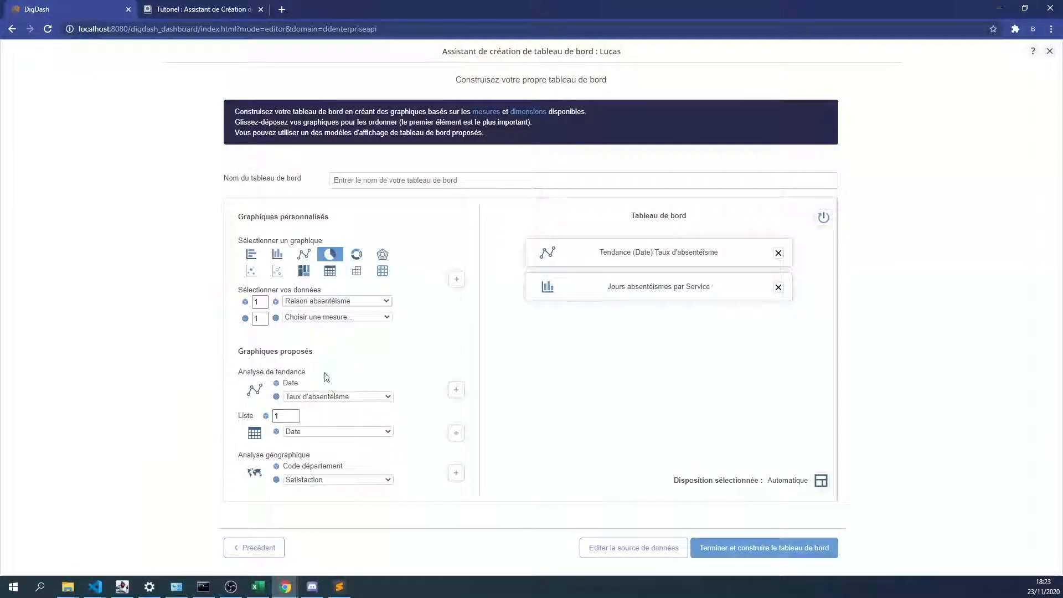
pyautogui.click(303, 318)
pyautogui.click(319, 338)
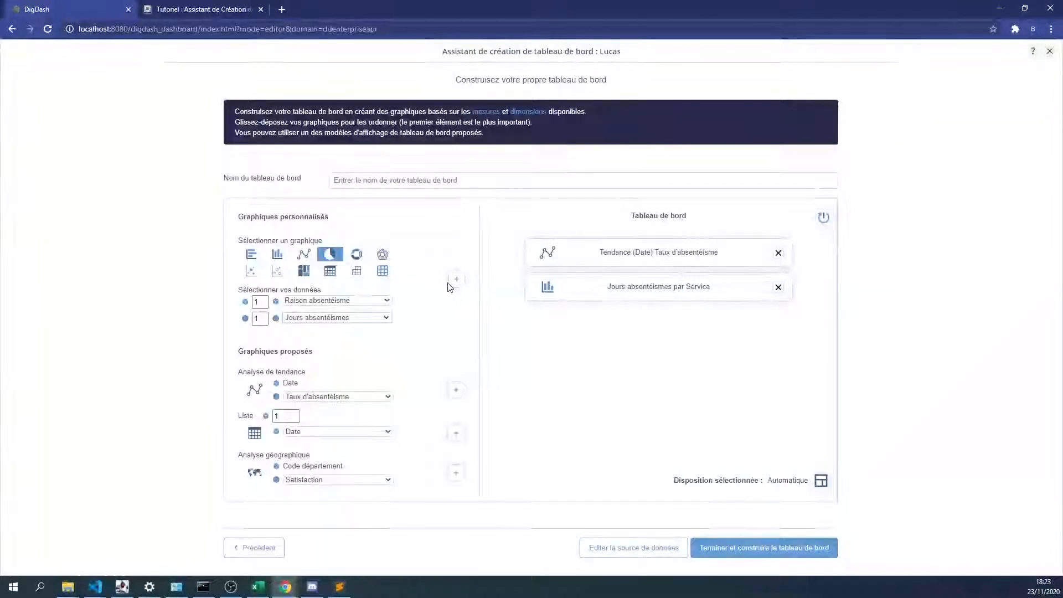
pyautogui.click(454, 282)
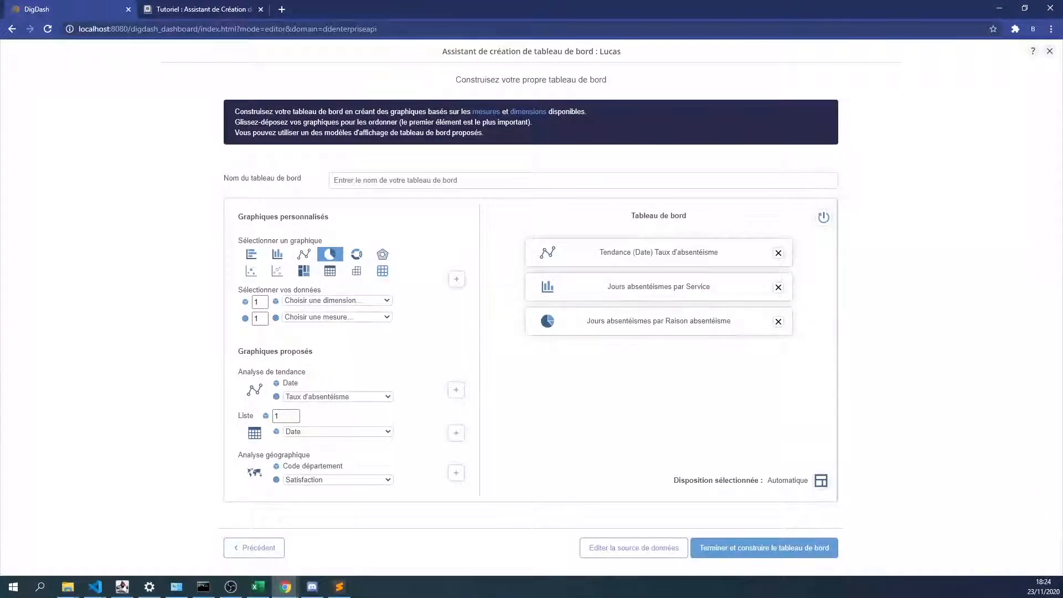
# - Add the proposed geographic analysis by Code département to the dashboard, with Taux d'absentéisme as its measure
pyautogui.click(294, 481)
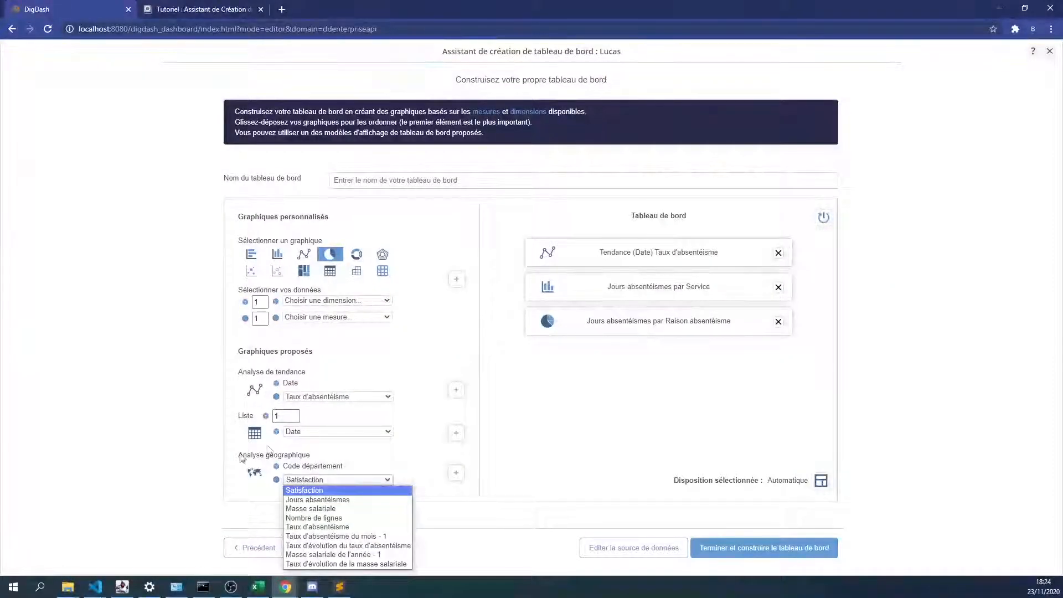
pyautogui.click(337, 528)
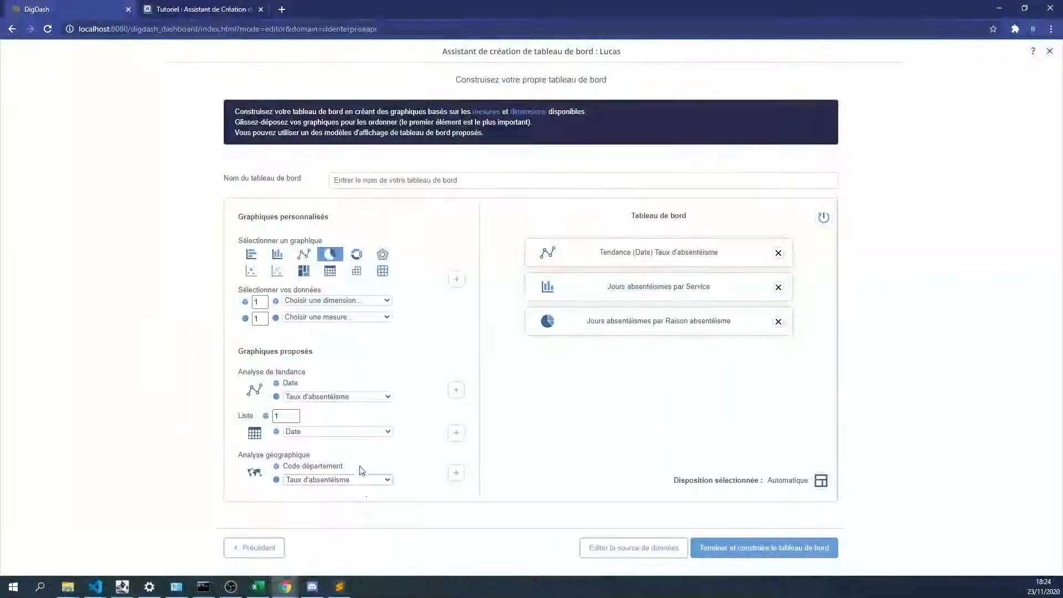
pyautogui.click(450, 478)
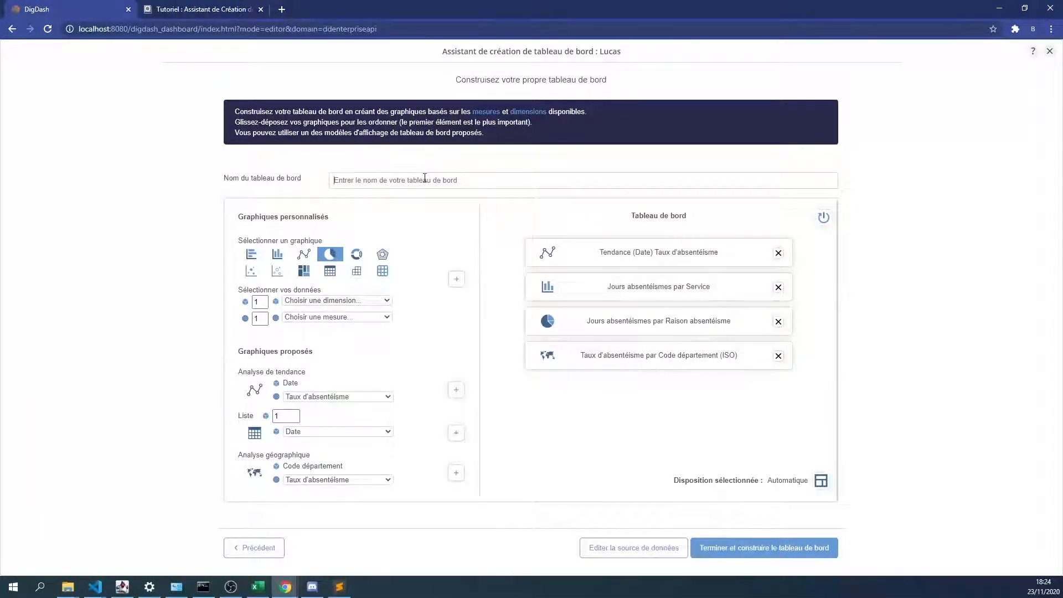
# - Name the dashboard Absentéisme and apply the Graphiques + Filtres à gauche layout to it
pyautogui.write('Absenté')
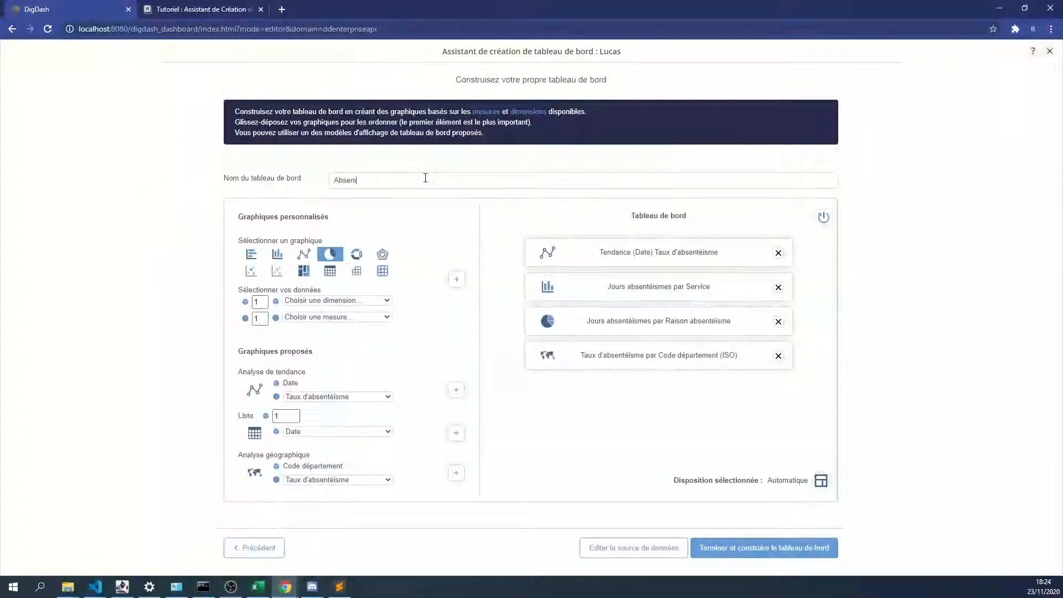
pyautogui.write('isme')
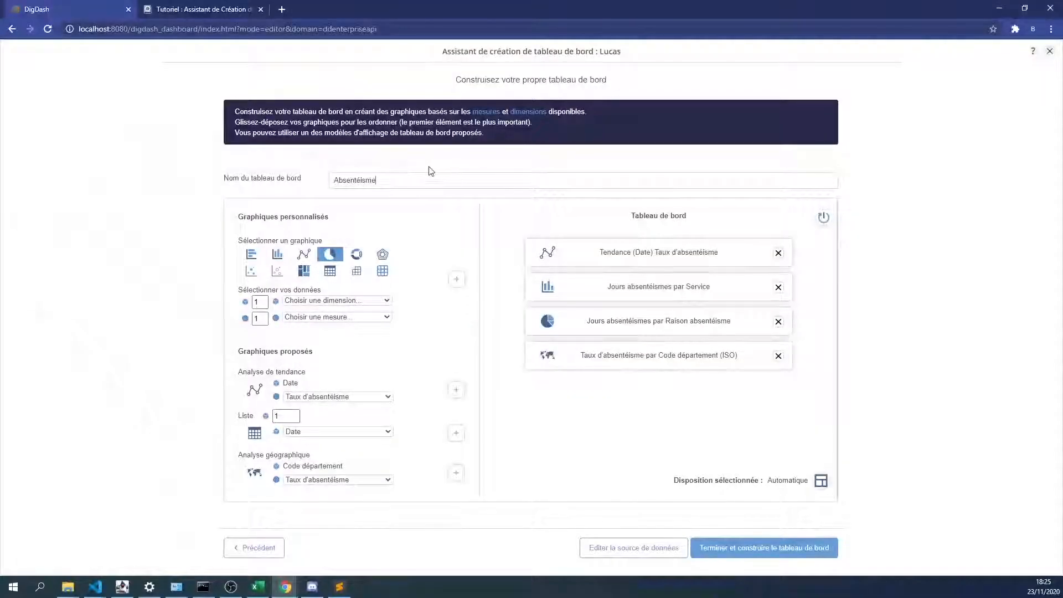
pyautogui.click(820, 481)
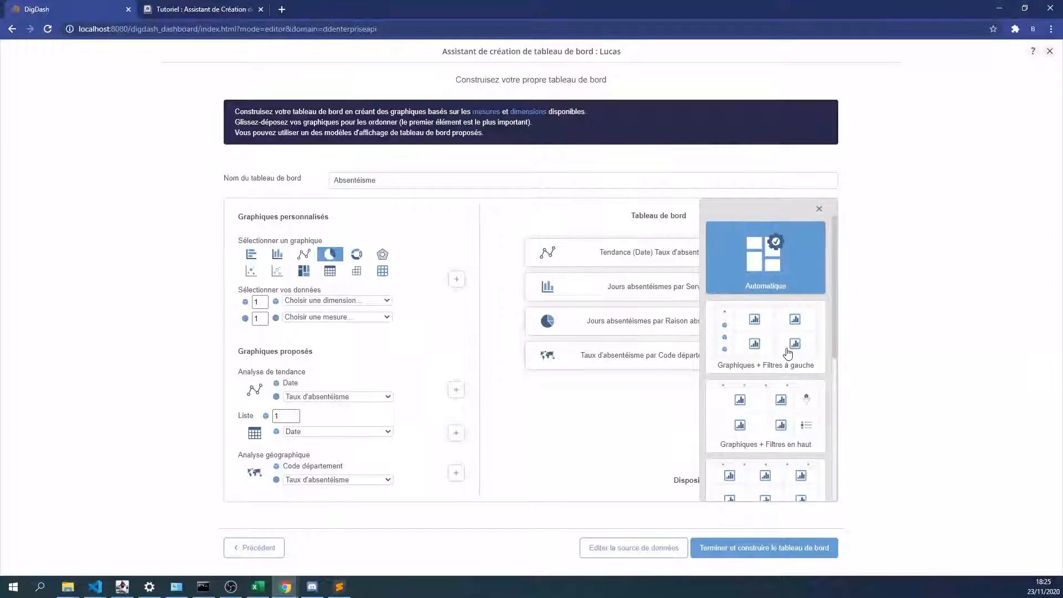
pyautogui.scroll(-3, 788, 353)
pyautogui.scroll(3, 792, 327)
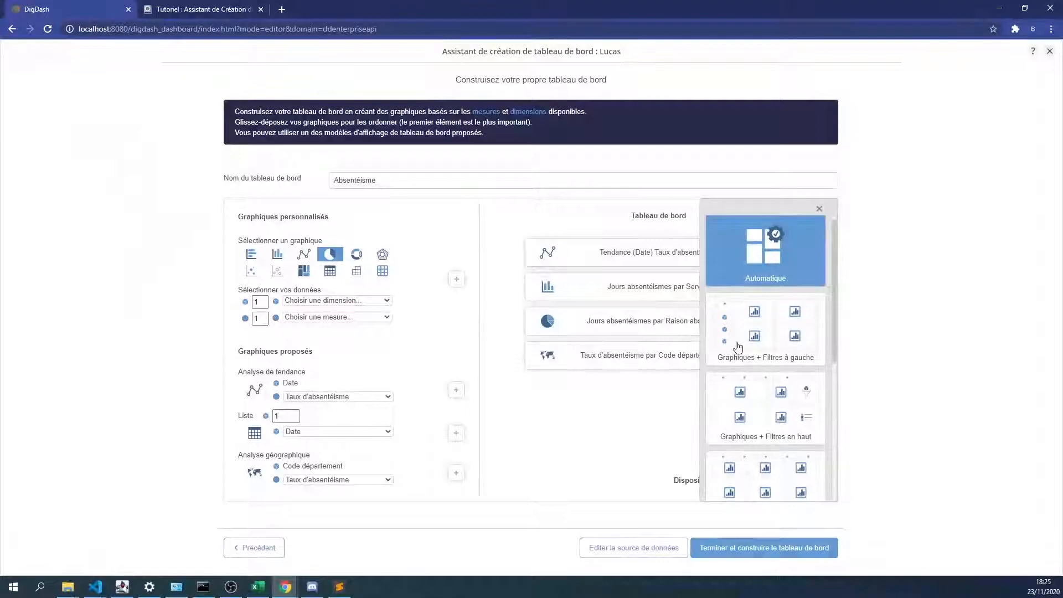
pyautogui.click(791, 325)
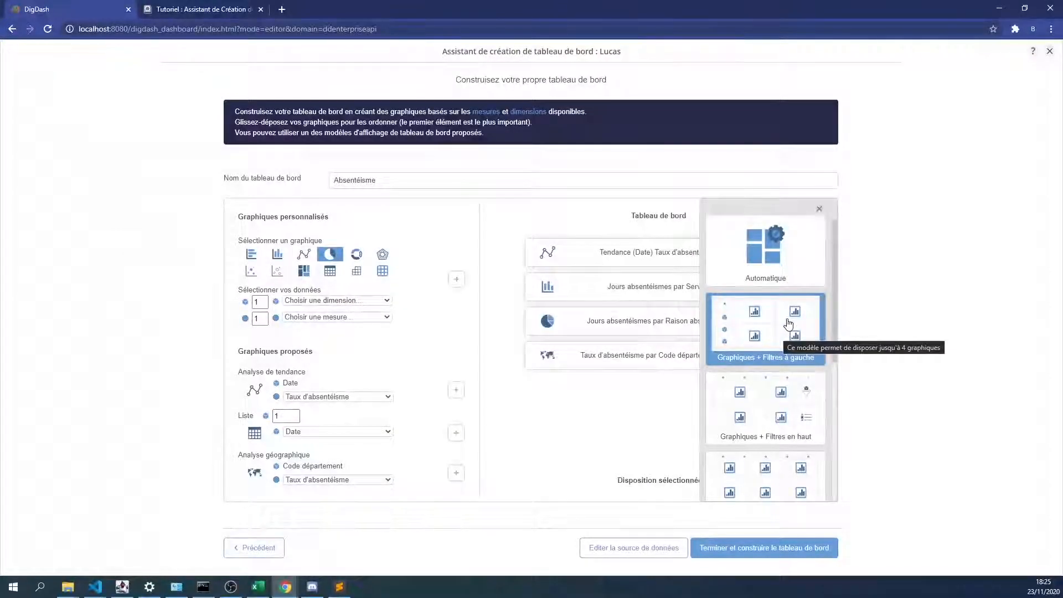
pyautogui.click(821, 214)
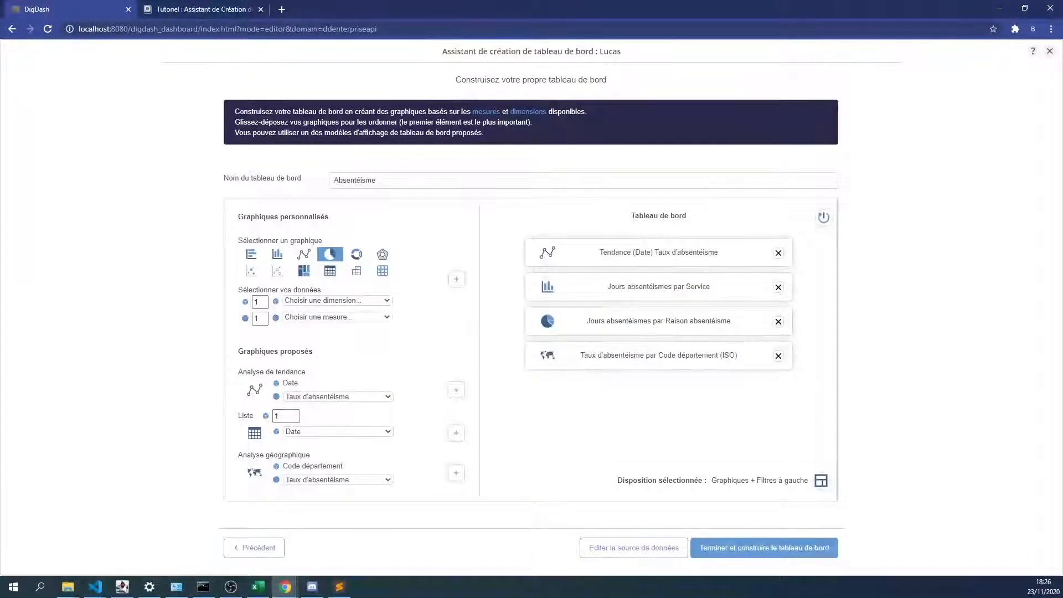
# - Finish and build the dashboard, skipping all help tips, and expand the Absentéisme folder of existing charts
pyautogui.click(722, 550)
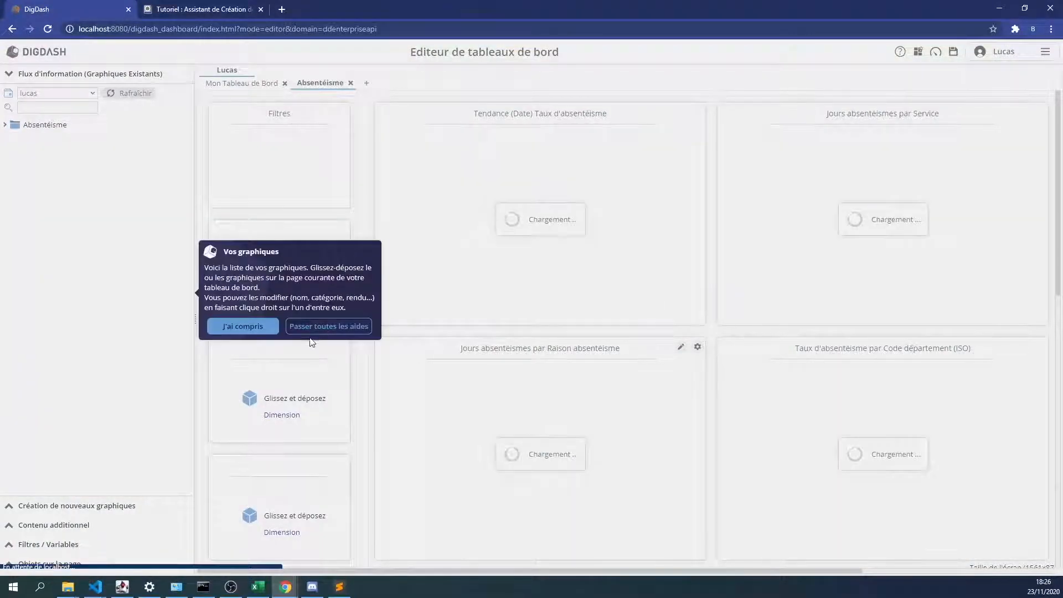
pyautogui.click(326, 326)
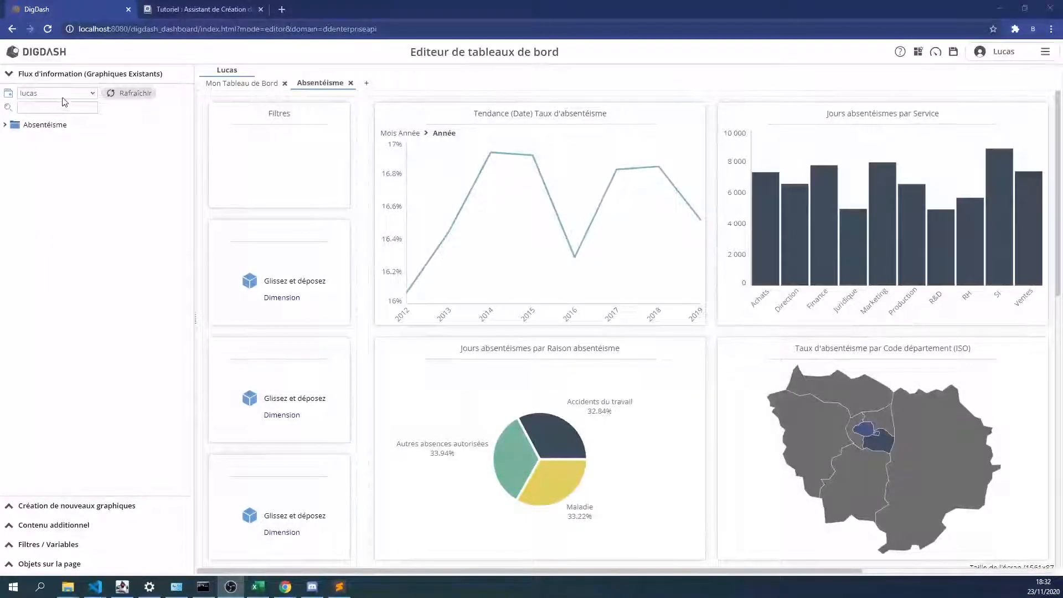
pyautogui.click(12, 125)
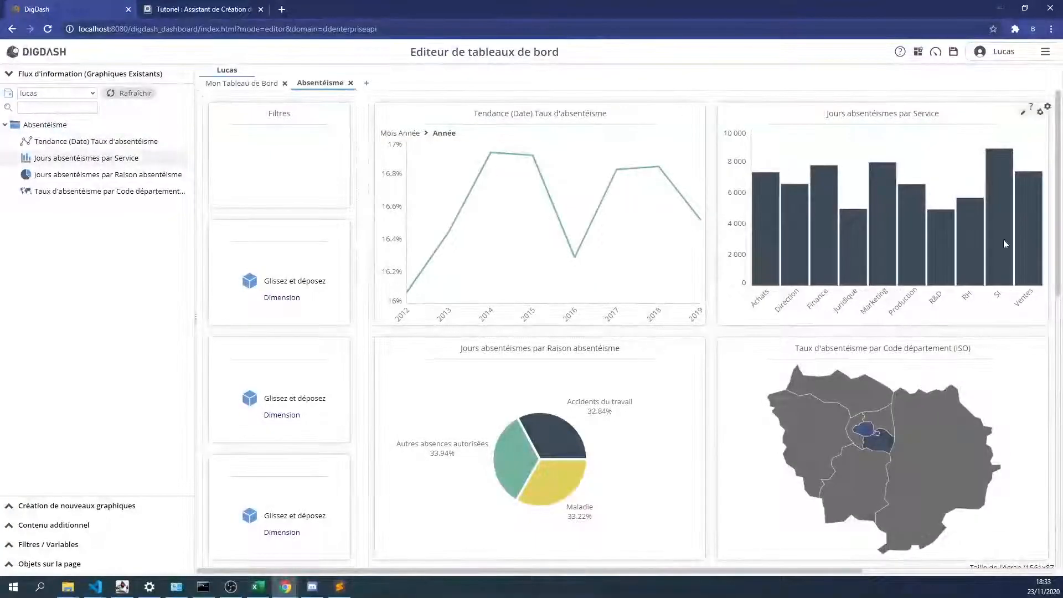
pyautogui.moveTo(71, 190); pyautogui.dragTo(72, 191)
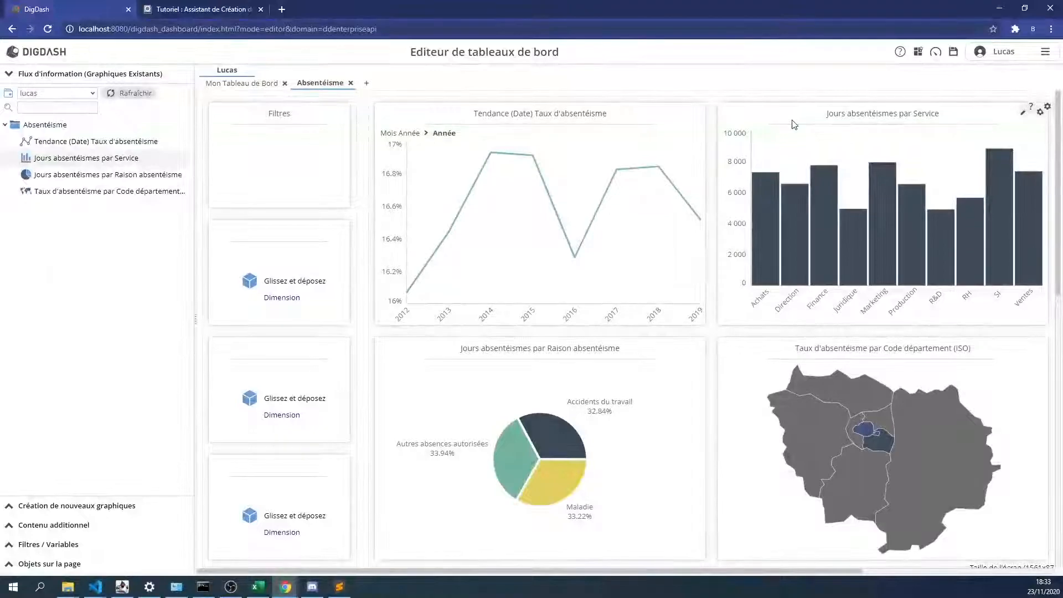
# - Preview the Absentéisme dashboard in viewing mode and return to the dashboard editor
pyautogui.click(937, 54)
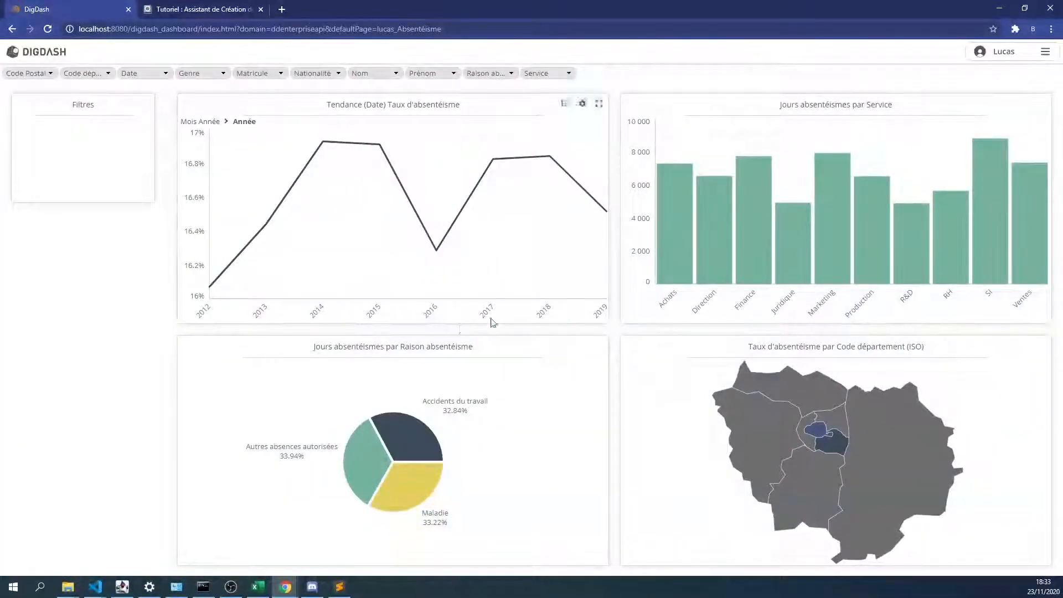
pyautogui.click(1045, 52)
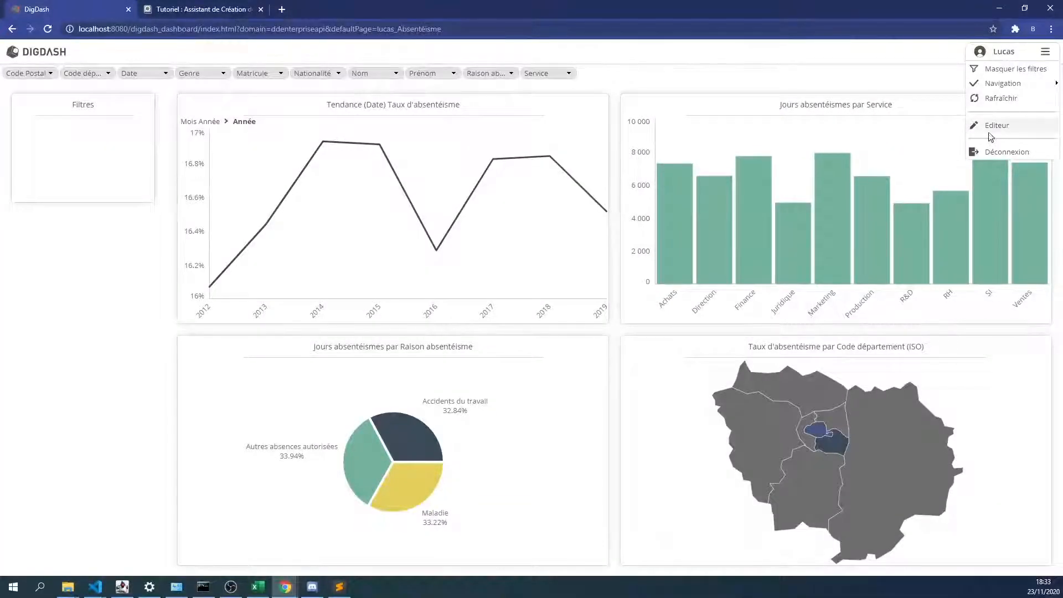
pyautogui.click(991, 127)
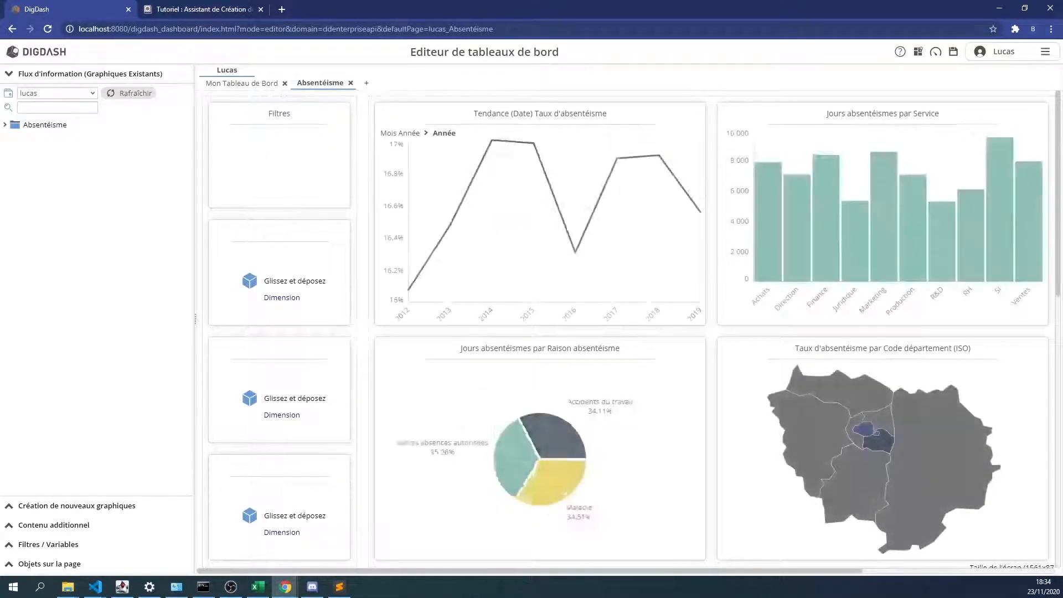
pyautogui.click(936, 52)
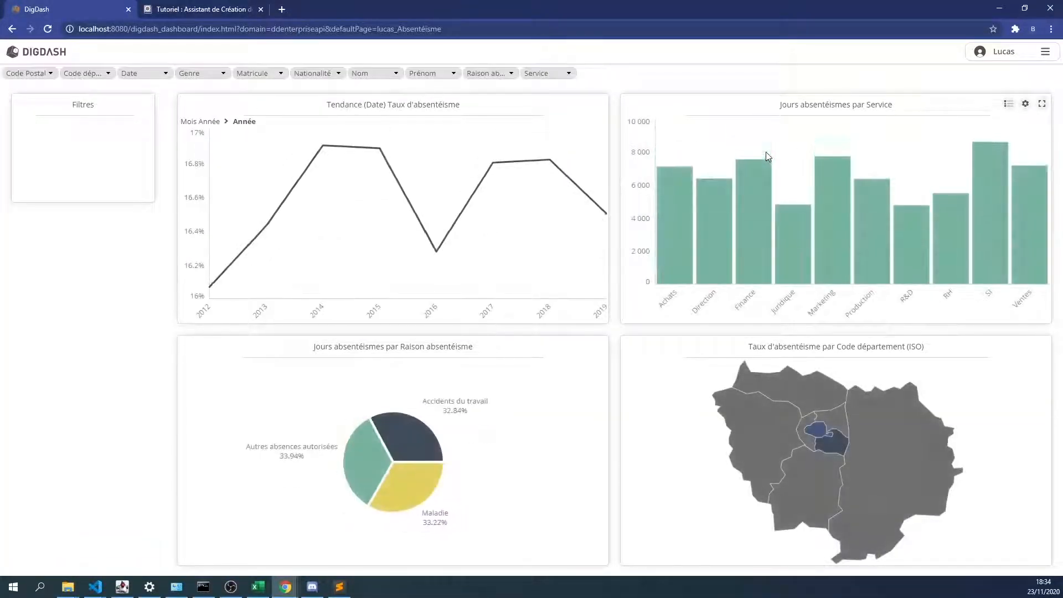
pyautogui.click(1044, 55)
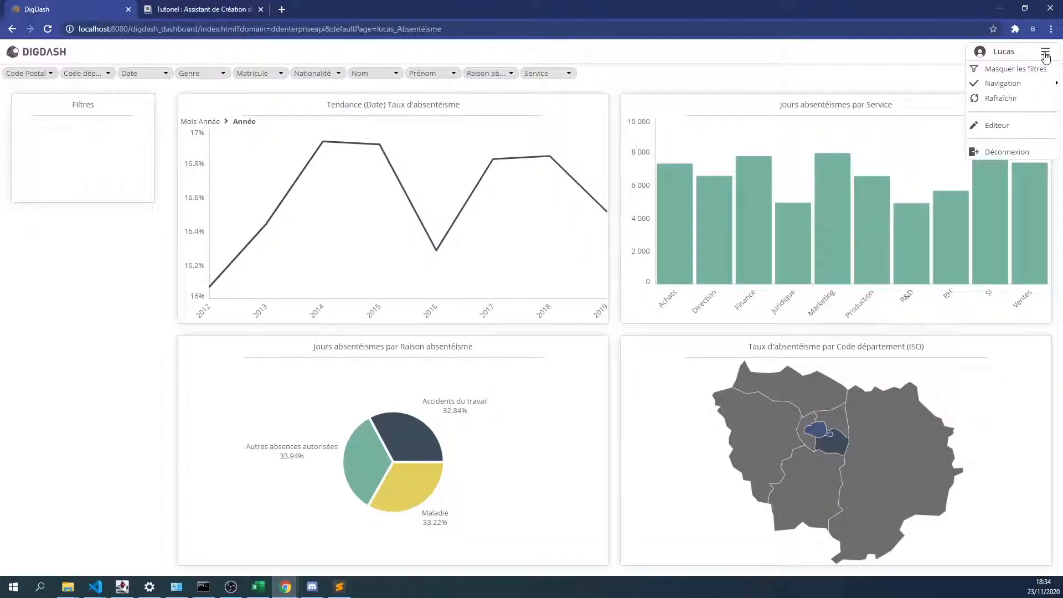
pyautogui.click(1026, 131)
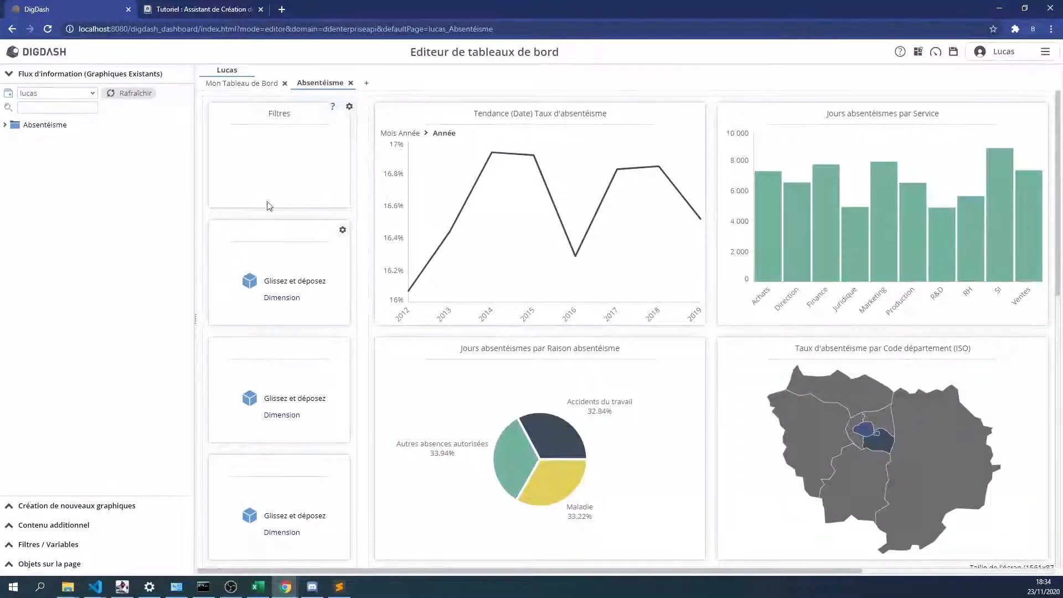
# - Fill the three empty filter slots with the Date, Service and Genre dimensions and save the dashboard
pyautogui.click(287, 301)
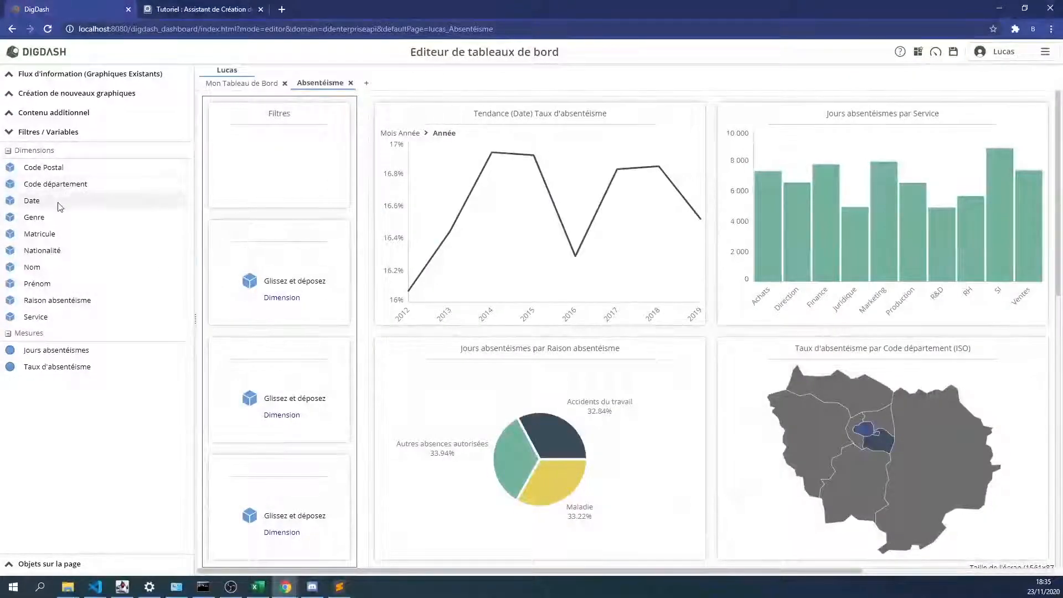
pyautogui.moveTo(35, 206); pyautogui.dragTo(247, 285)
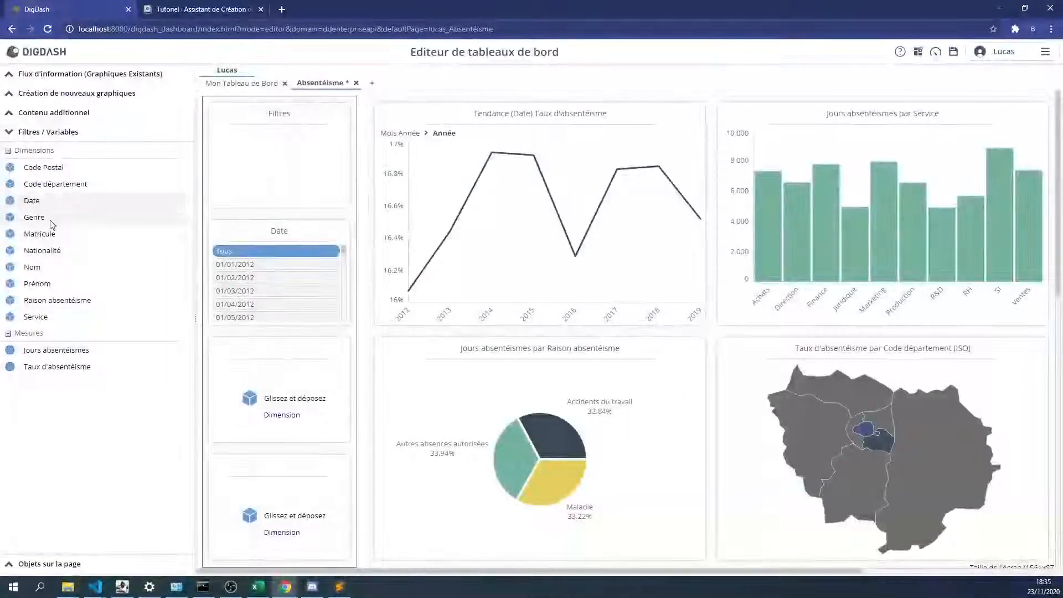
pyautogui.moveTo(54, 317); pyautogui.dragTo(251, 403)
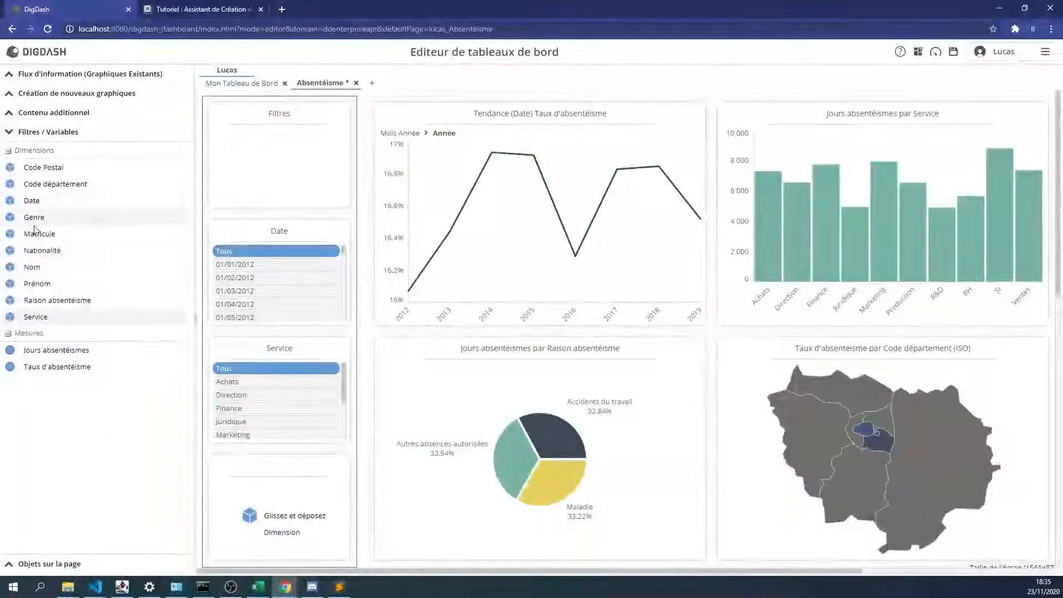
pyautogui.moveTo(37, 221); pyautogui.dragTo(233, 496)
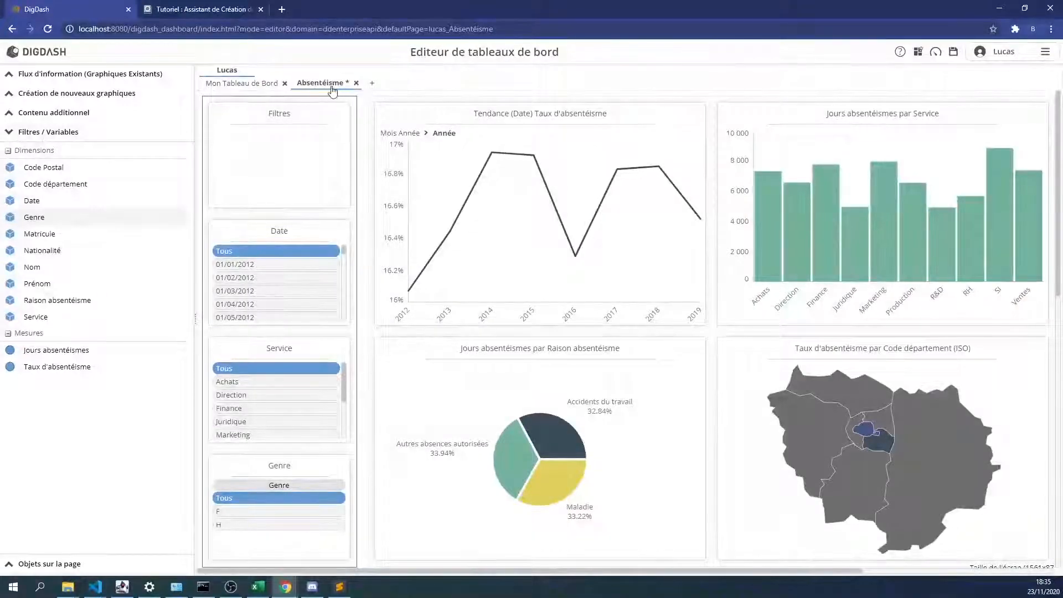
pyautogui.moveTo(317, 102)
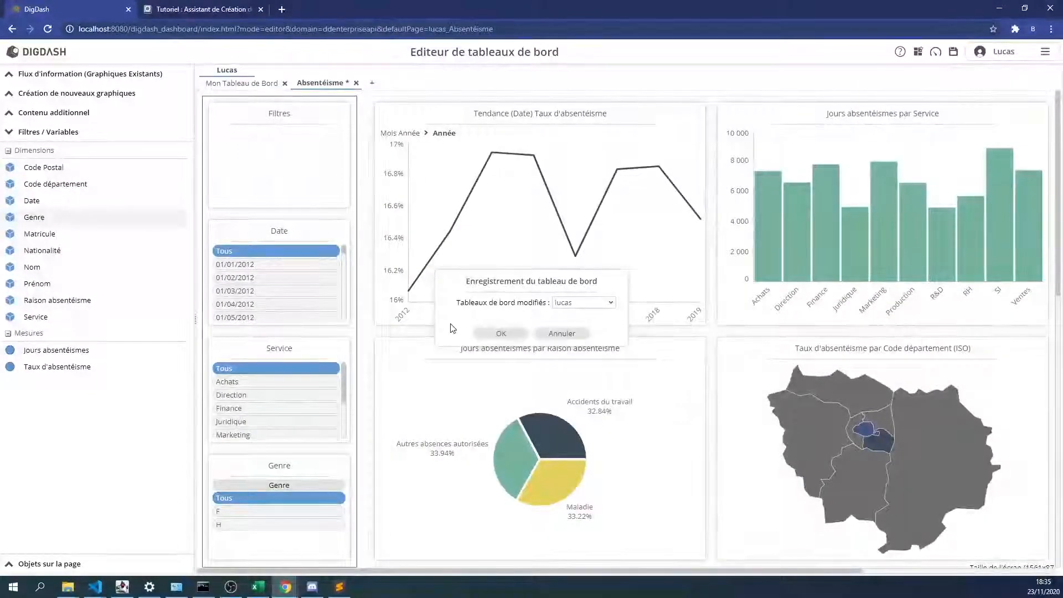
pyautogui.click(502, 334)
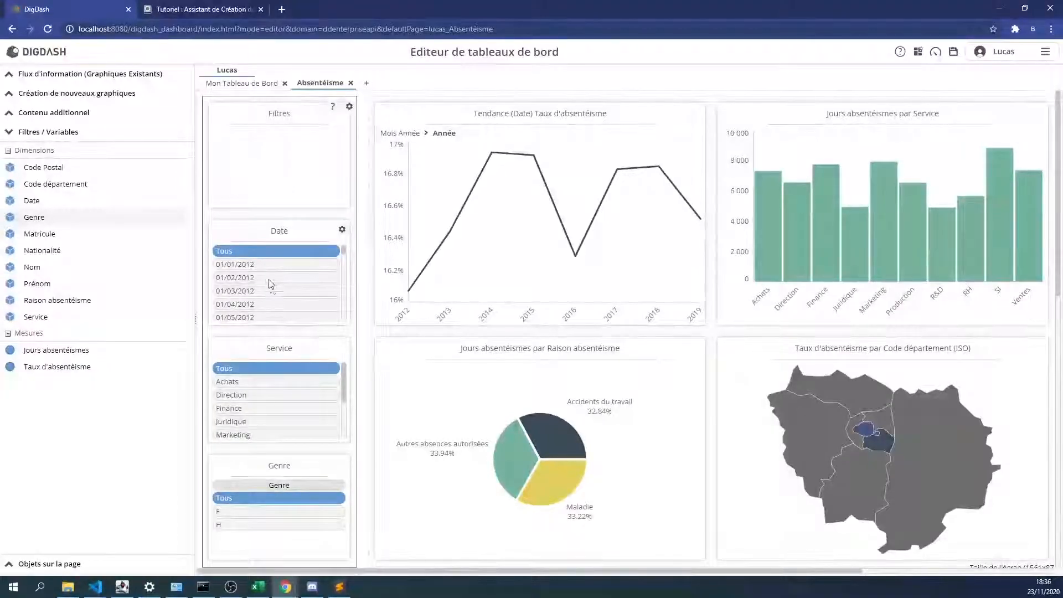
# - Set the Date filter's hierarchy to Date and its level to Année in its parameters
pyautogui.click(341, 230)
pyautogui.moveTo(347, 239)
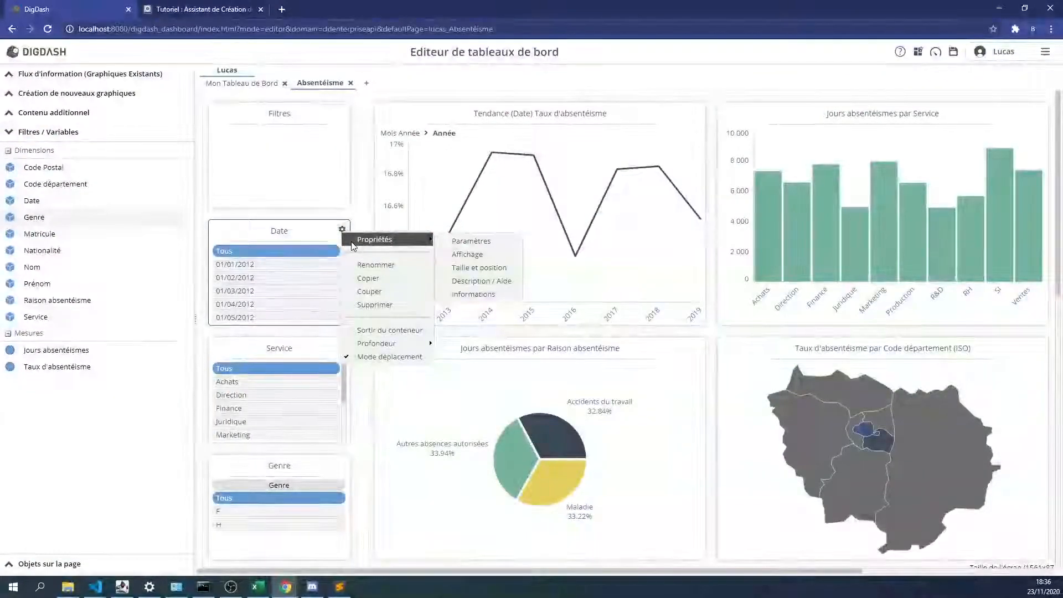
pyautogui.click(460, 241)
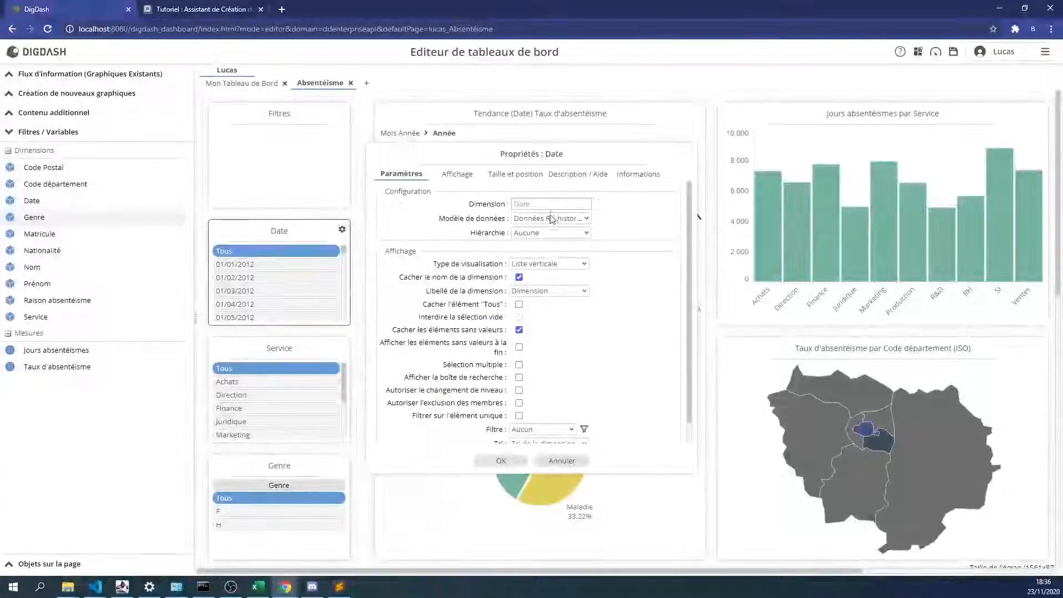
pyautogui.click(589, 232)
pyautogui.click(564, 251)
pyautogui.click(564, 252)
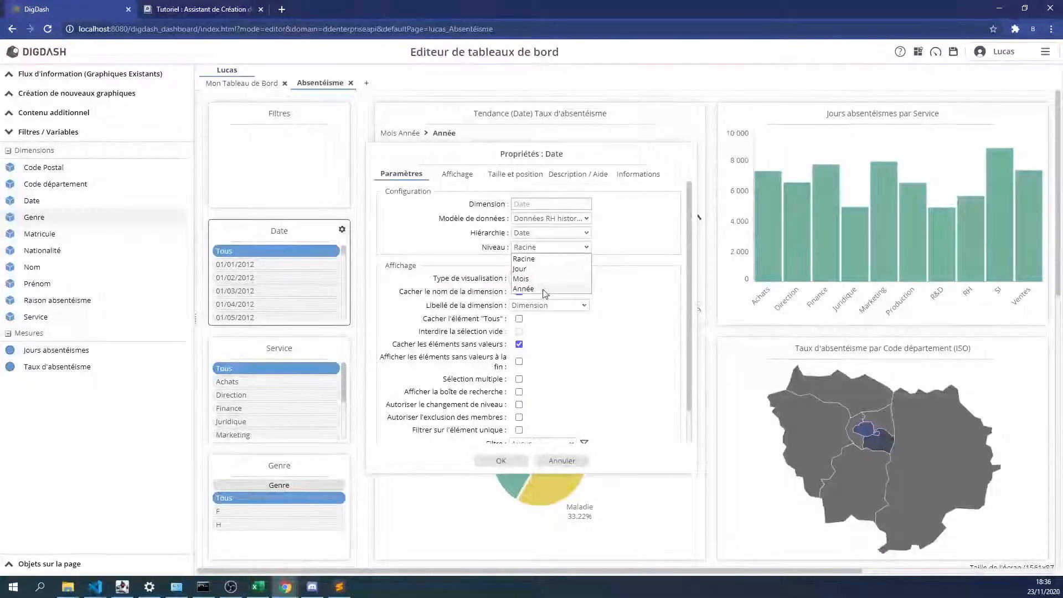
pyautogui.click(524, 288)
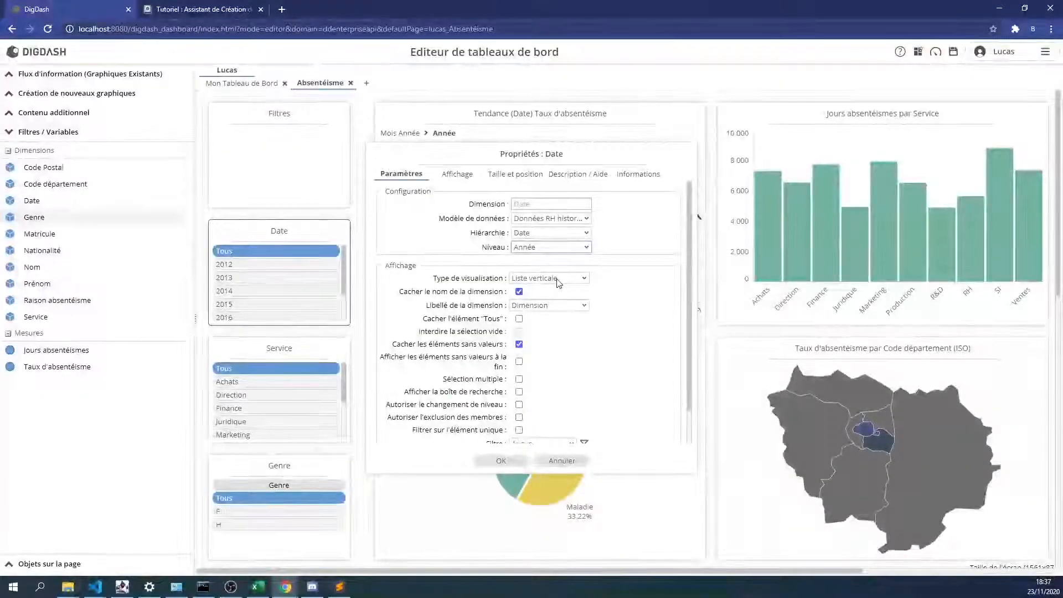
# - Set the Date filter's visualization type to Liste horizontale, apply the properties and save the dashboard
pyautogui.click(557, 280)
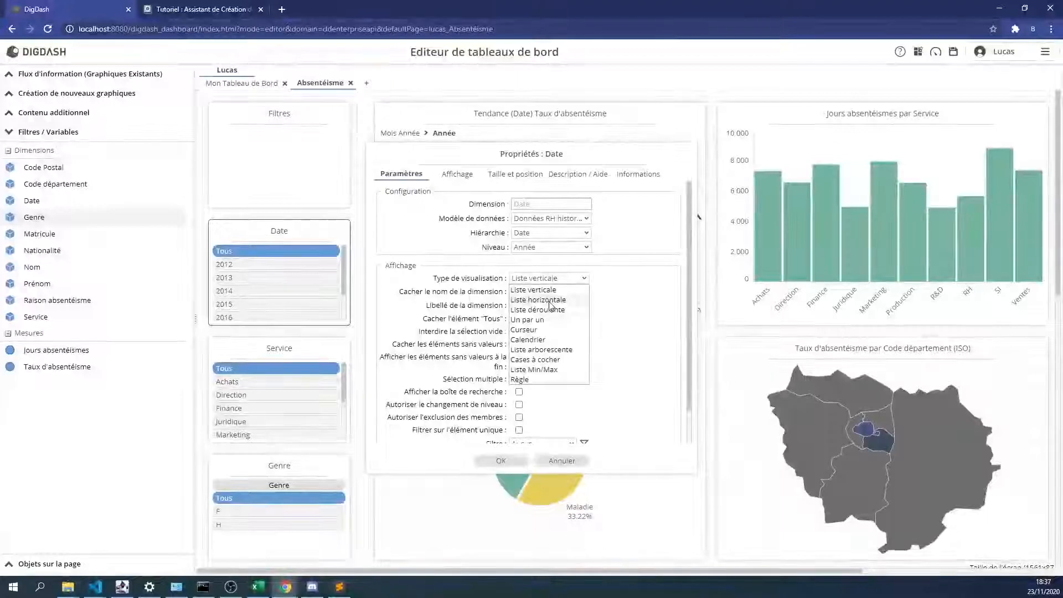
pyautogui.click(550, 301)
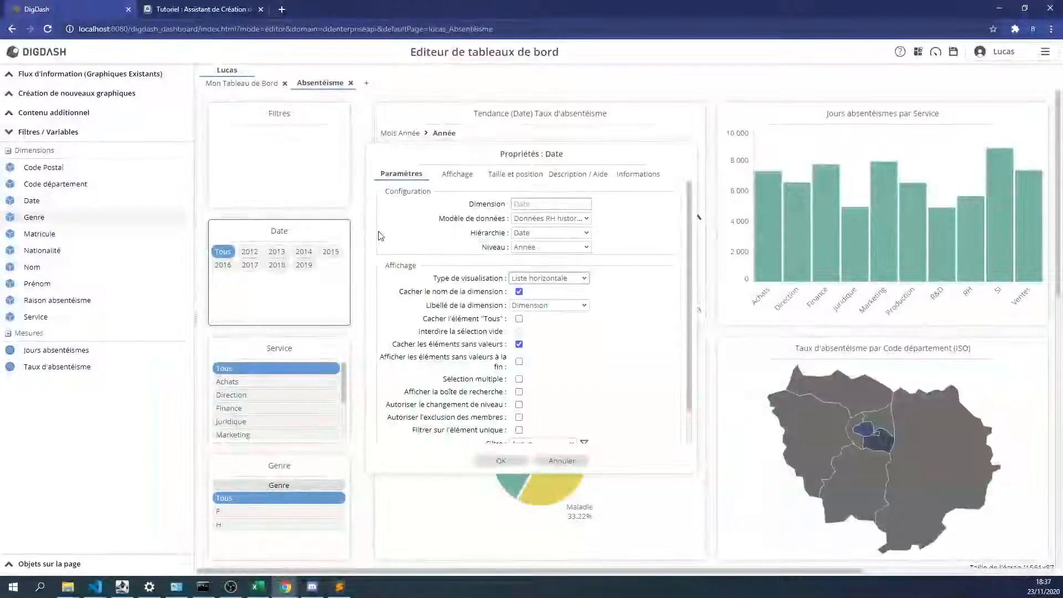
pyautogui.click(502, 462)
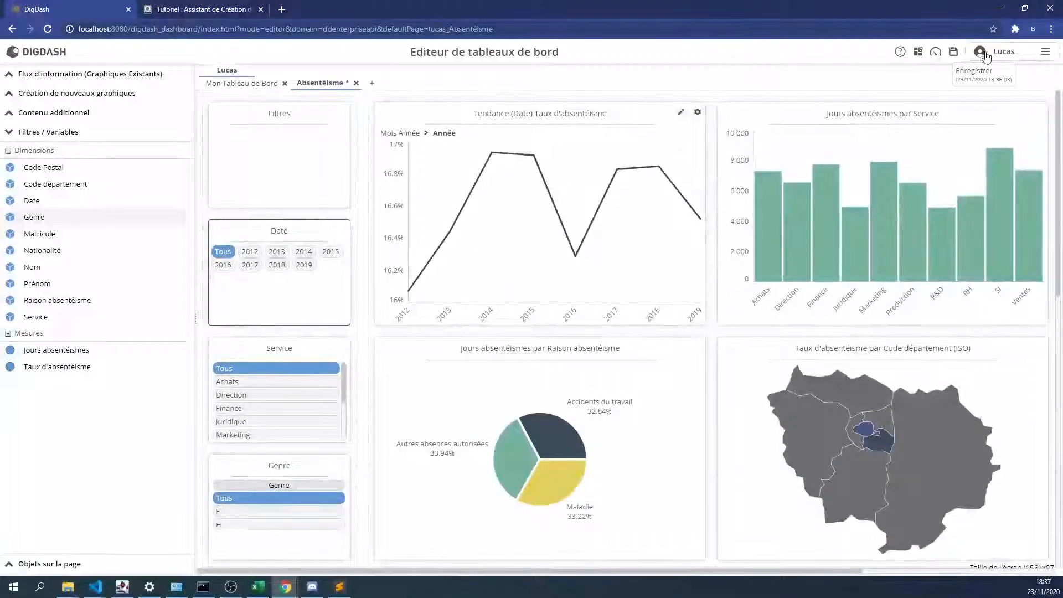
pyautogui.click(953, 51)
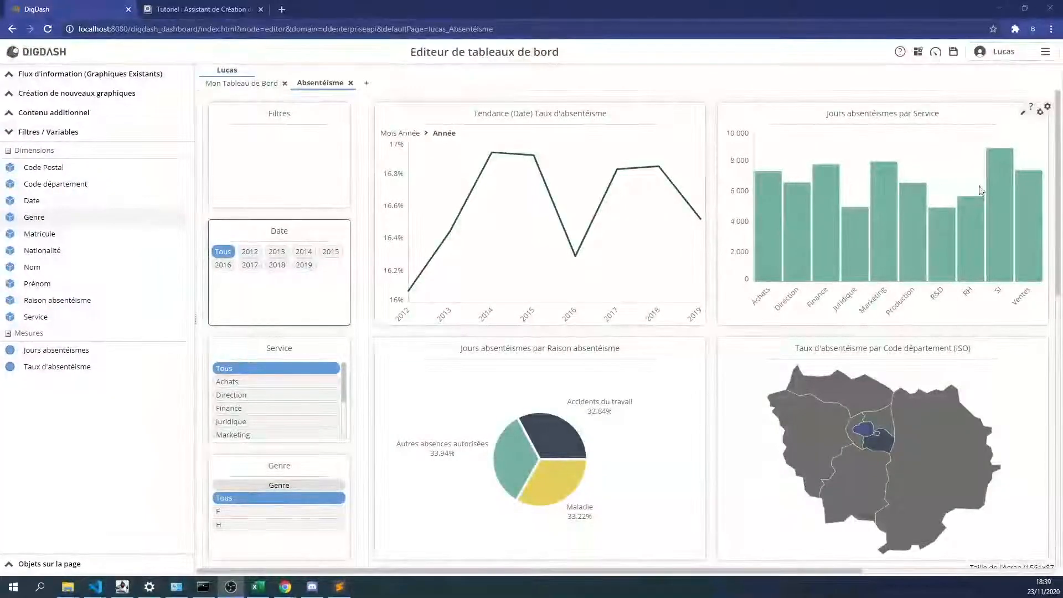
# - Rename the absenteeism rate trend chart to "Evolution du taux d'absentéisme par date"
pyautogui.click(700, 108)
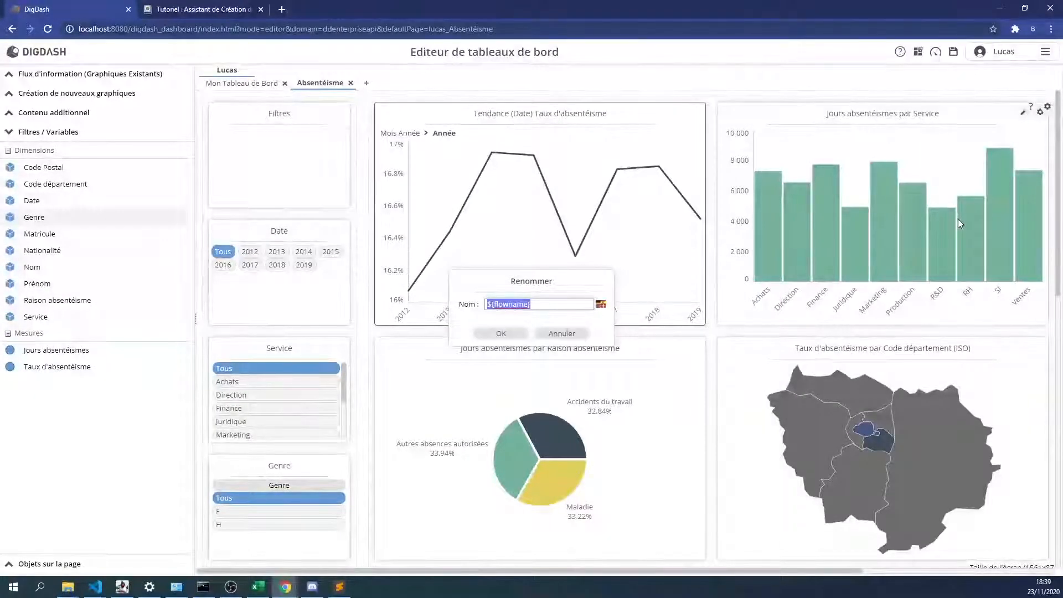
pyautogui.press('BackSpace')
pyautogui.write('Evol')
pyautogui.write('ution du taux ')
pyautogui.write("d'absentéism")
pyautogui.write('e par d')
pyautogui.write('ate')
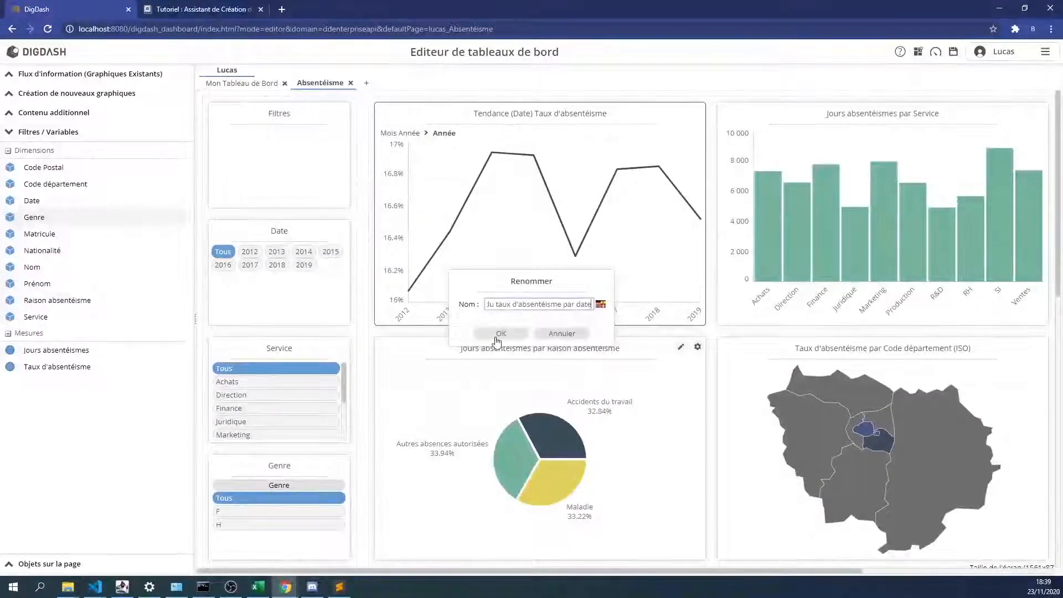
pyautogui.click(497, 335)
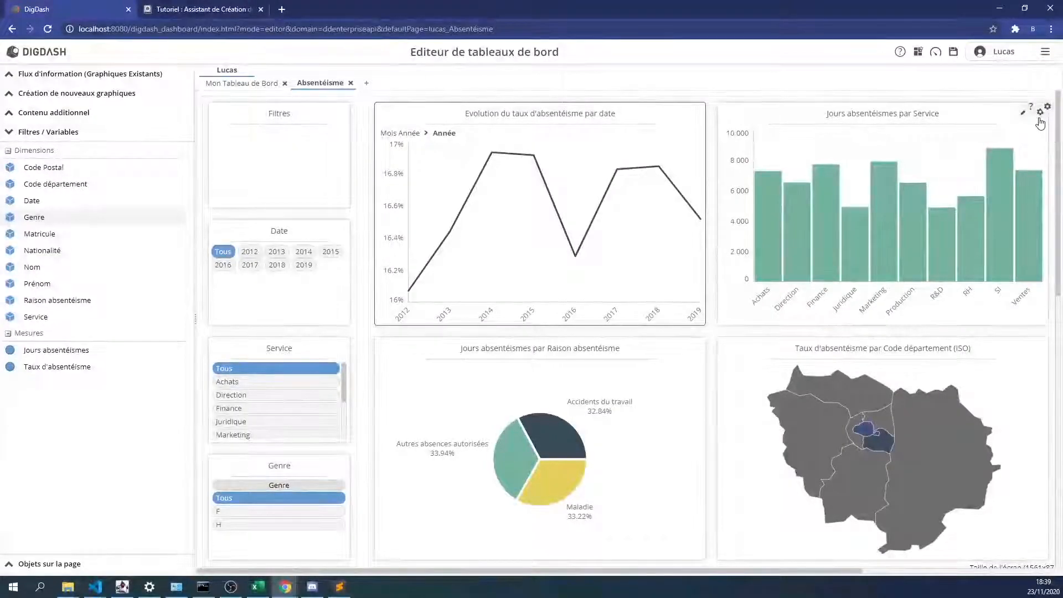
# - Rename the bar chart of absence days per service to "Nombre de jours d'absentéisme par service"
pyautogui.click(1039, 119)
pyautogui.click(983, 150)
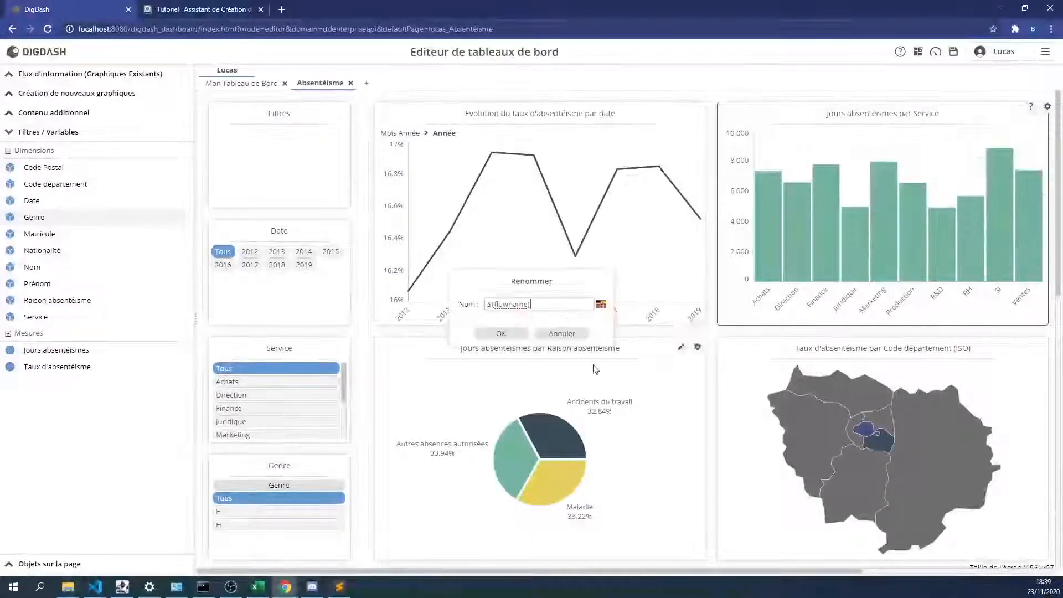
pyautogui.write("Nombre de jours d'absentéisme par service")
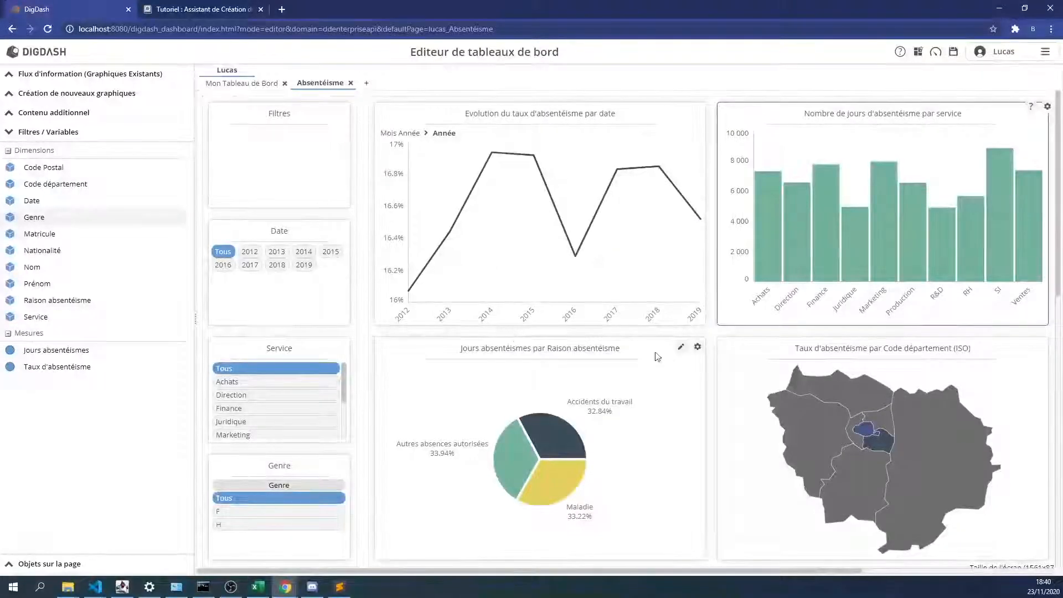
# - Rename the pie chart of absence reasons to "Causes d'absentéismes"
pyautogui.click(698, 353)
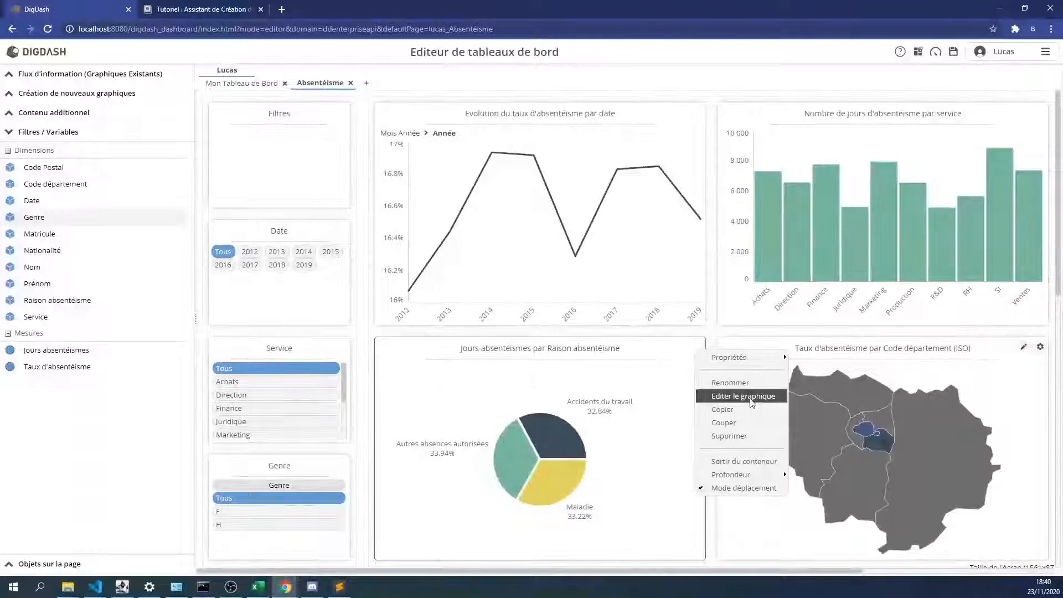
pyautogui.click(737, 383)
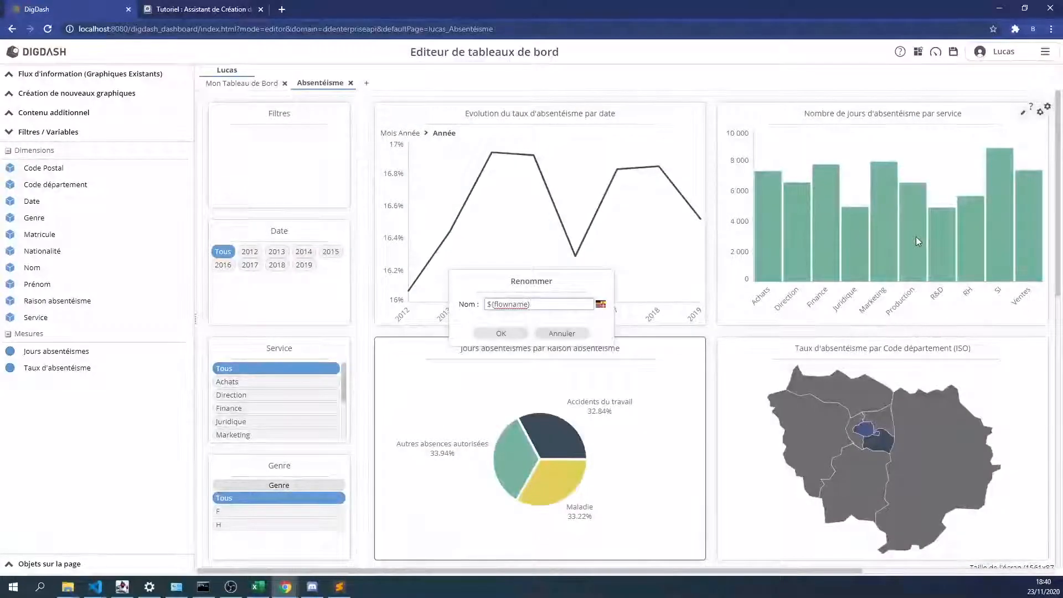
pyautogui.write("Causes d'absentéismes")
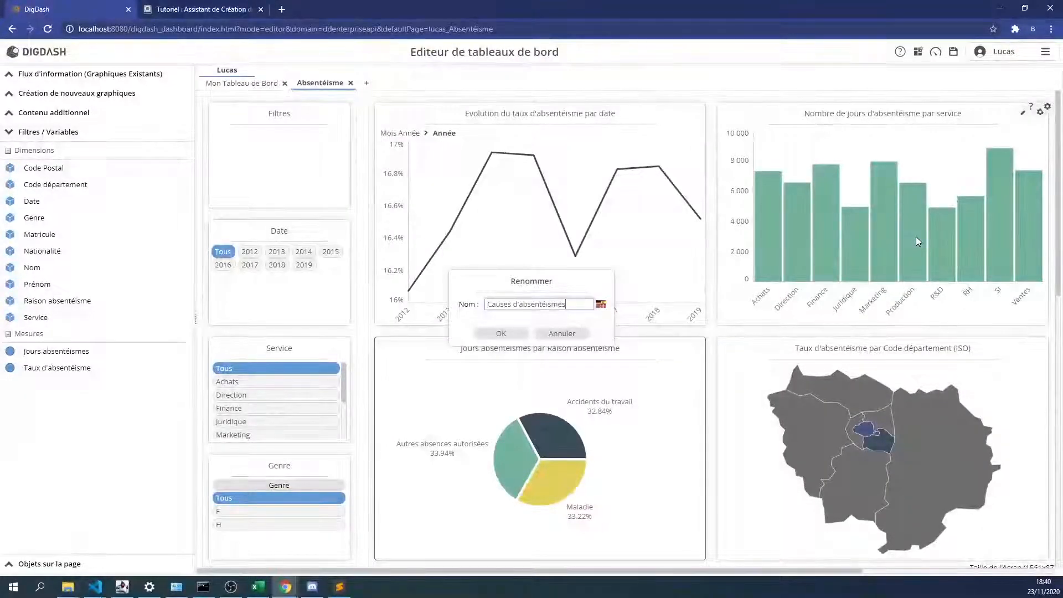
pyautogui.press('Return')
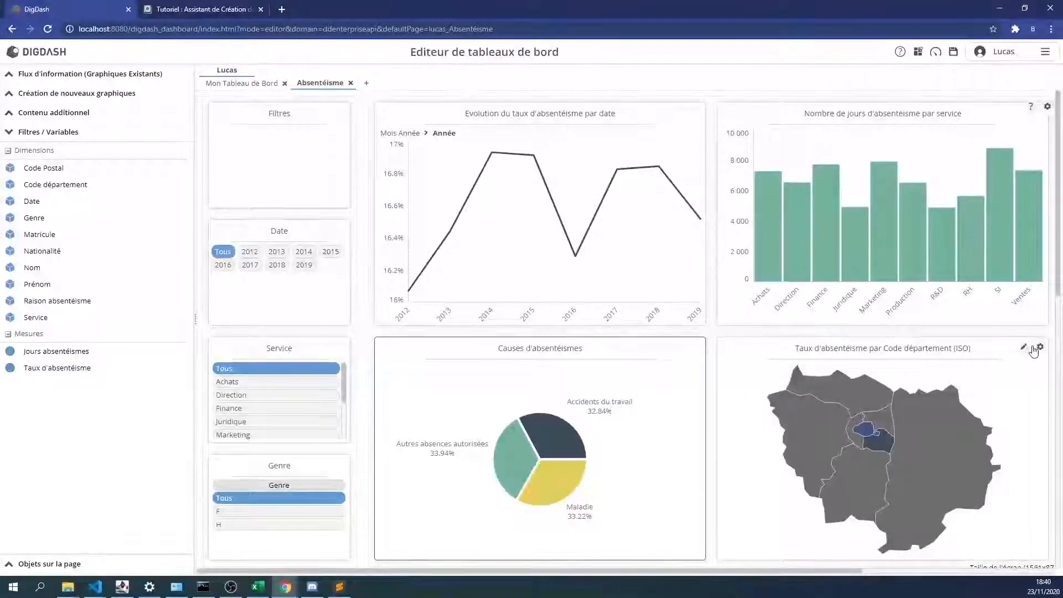
# - Rename the department map to "Taux d'absentéisme par département"
pyautogui.click(1040, 348)
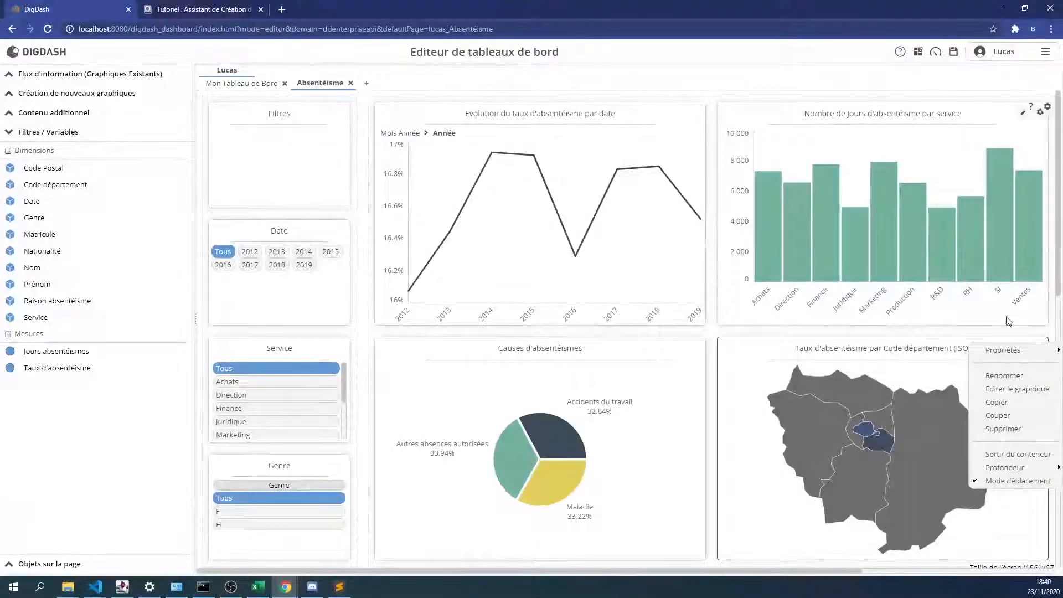
pyautogui.click(1004, 376)
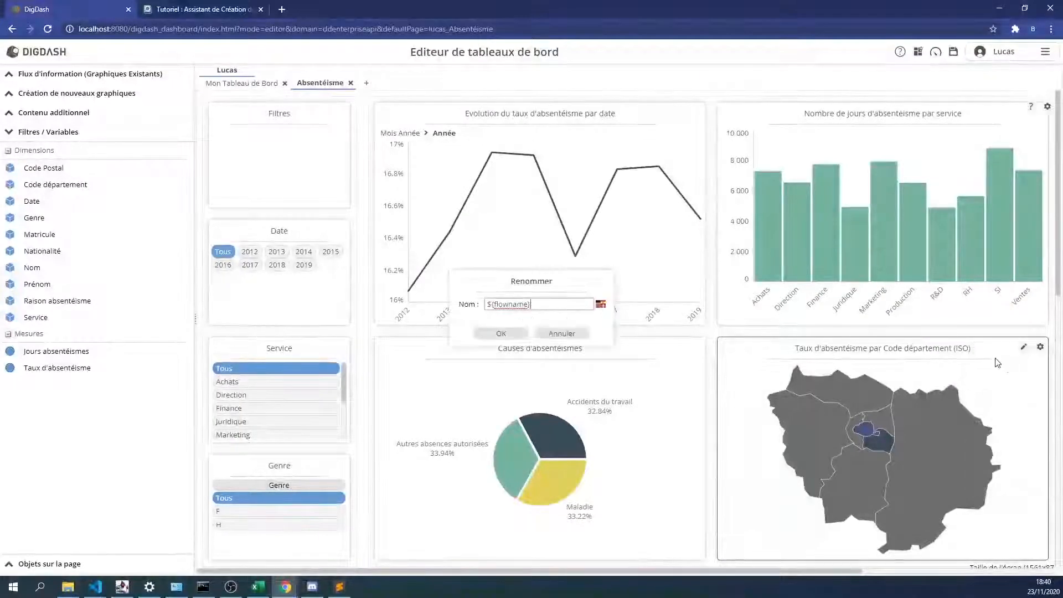
pyautogui.moveTo(531, 304); pyautogui.dragTo(466, 302)
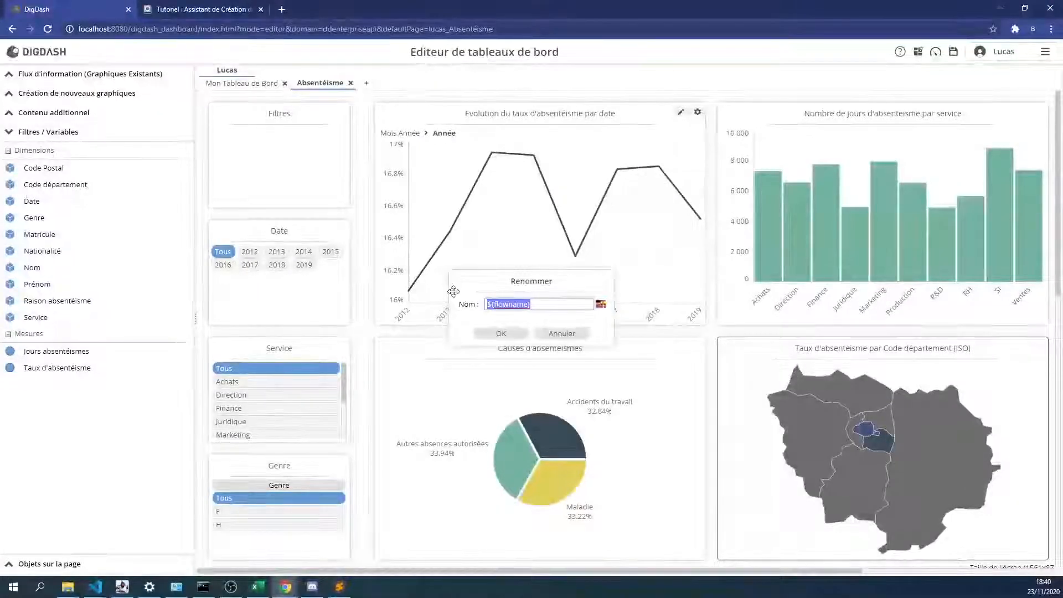
pyautogui.write("Taux d'absentésime par département")
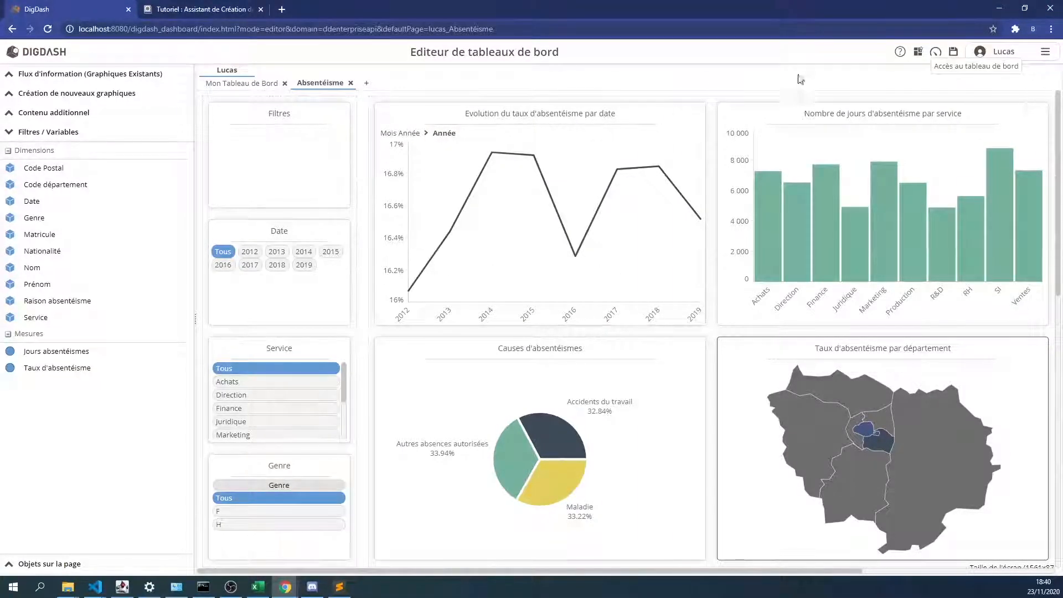
# - View the Absentéisme dashboard with its new chart titles in viewing mode and return to the dashboard editor
pyautogui.click(936, 55)
pyautogui.click(502, 333)
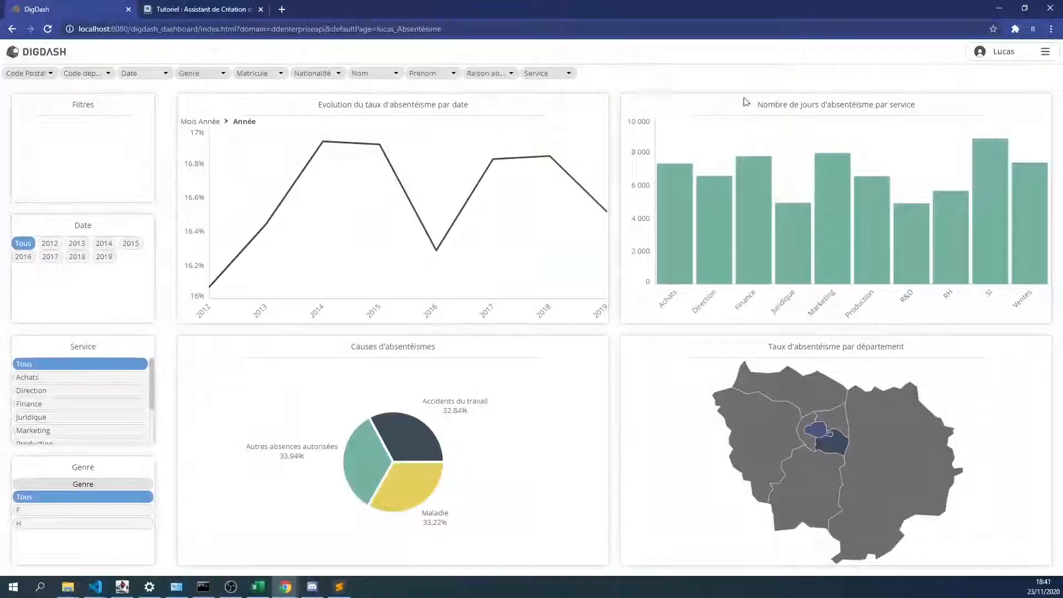
pyautogui.click(1045, 50)
pyautogui.click(992, 125)
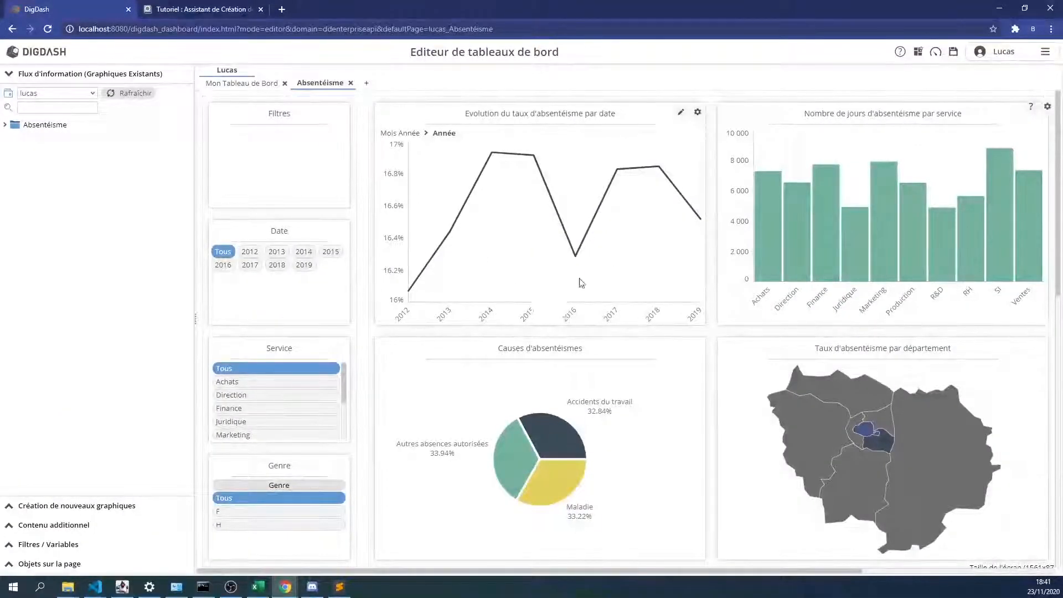
# - Open the absenteeism rate trend chart for editing
pyautogui.click(682, 112)
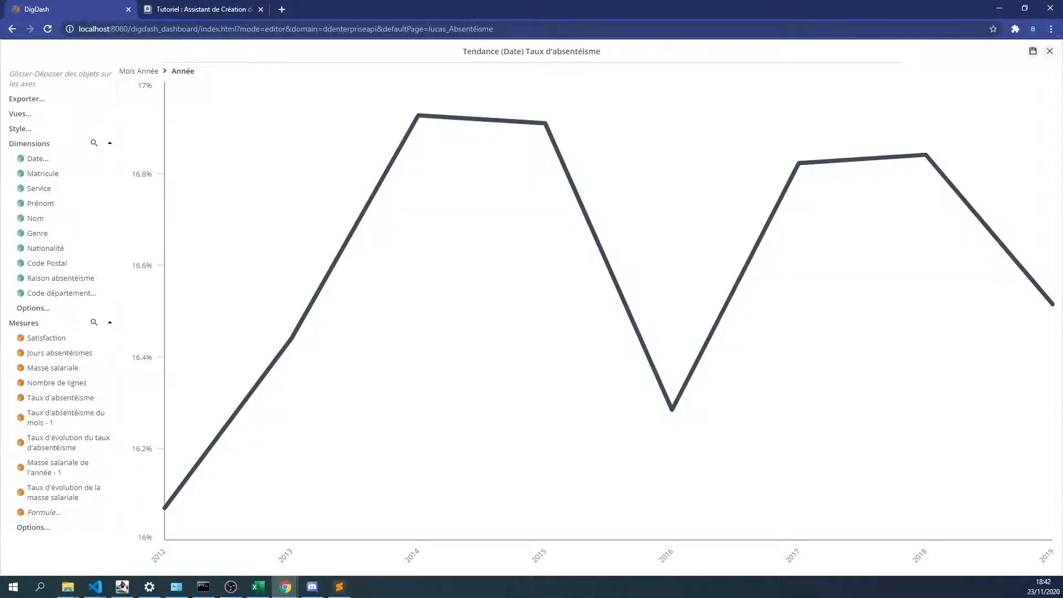
# - Try the Genre dimension as the trend chart's Multiplicateur and remove it from that axis
pyautogui.moveTo(196, 349)
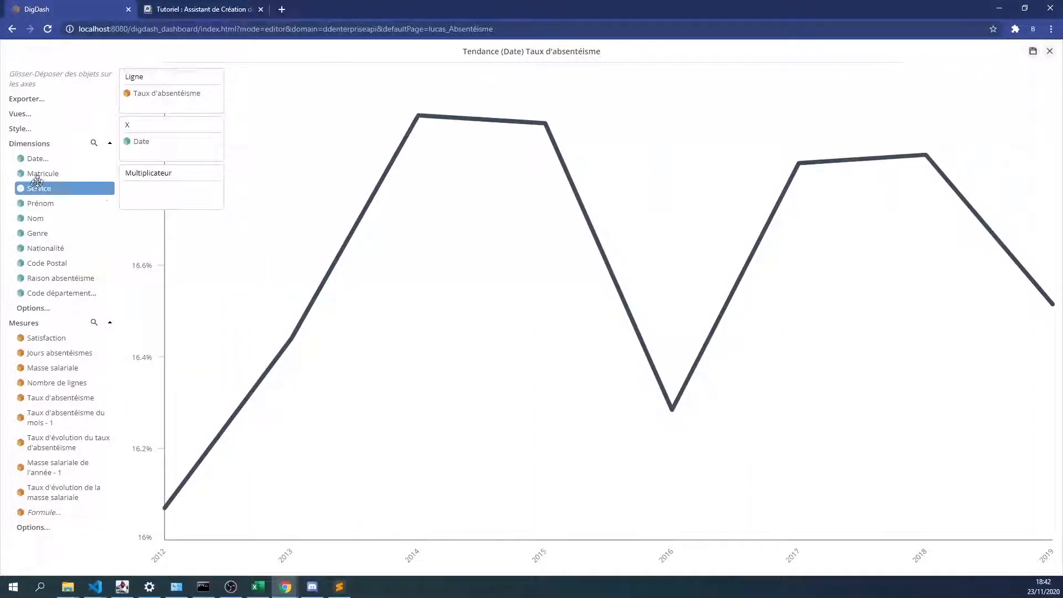
pyautogui.moveTo(41, 235); pyautogui.dragTo(155, 195)
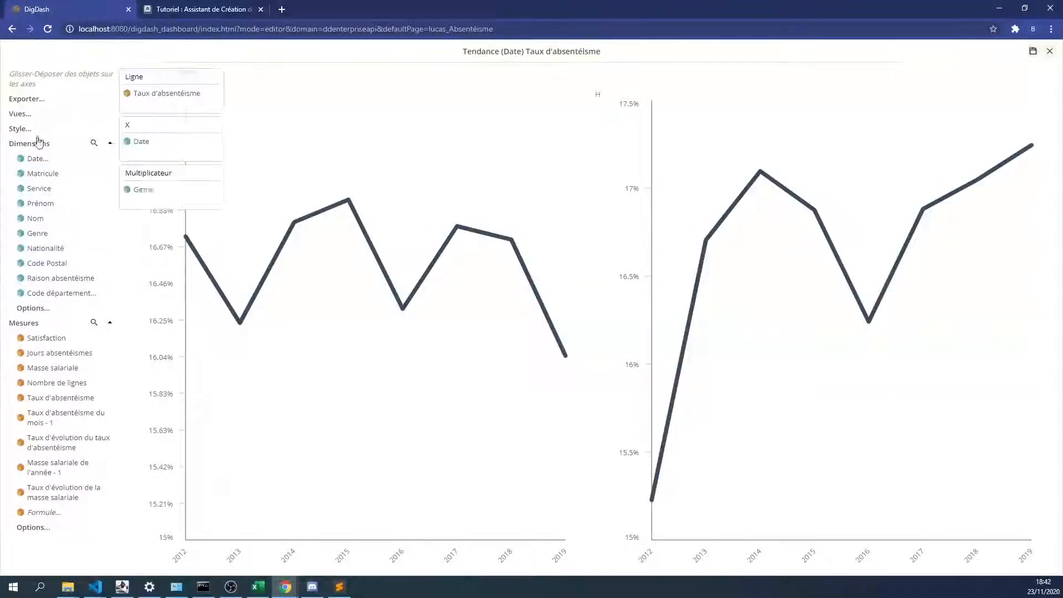
pyautogui.rightClick(199, 192)
pyautogui.click(254, 203)
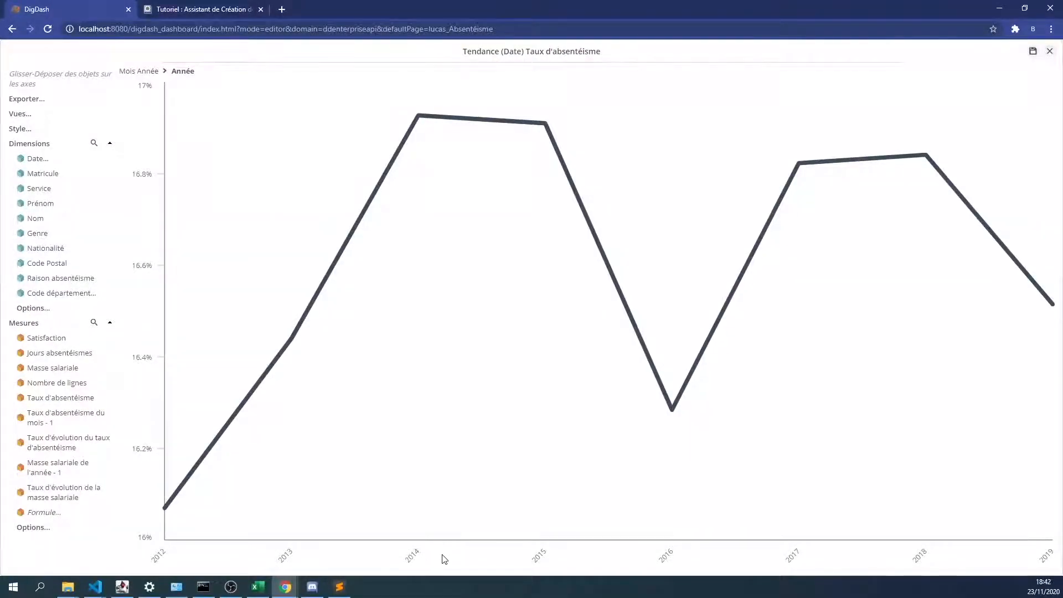
# - Set the trend chart's X axis to the Date level Mois Année / Trimestre and save the chart
pyautogui.moveTo(63, 474)
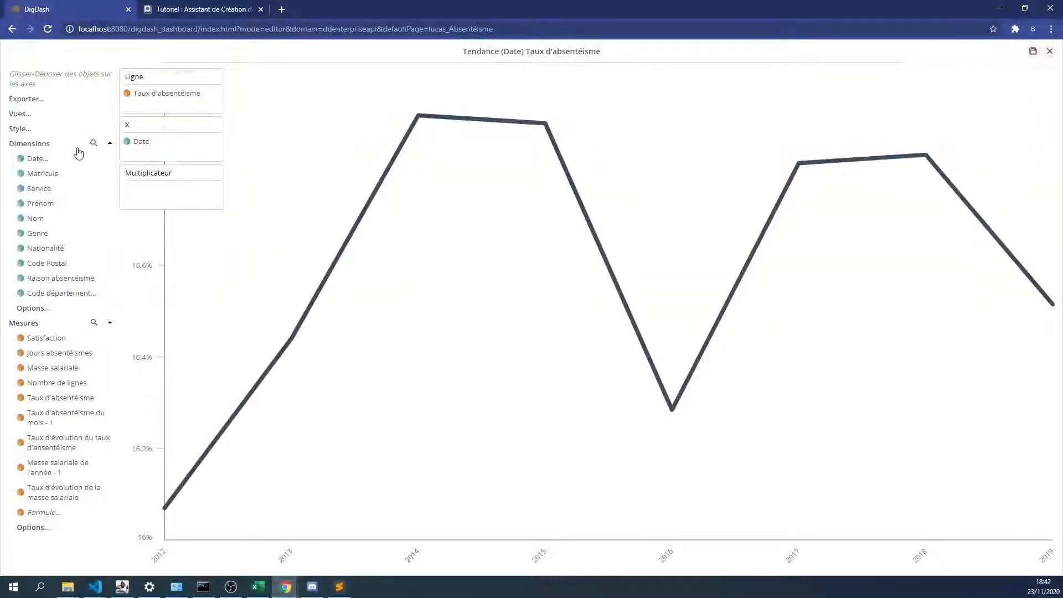
pyautogui.click(53, 164)
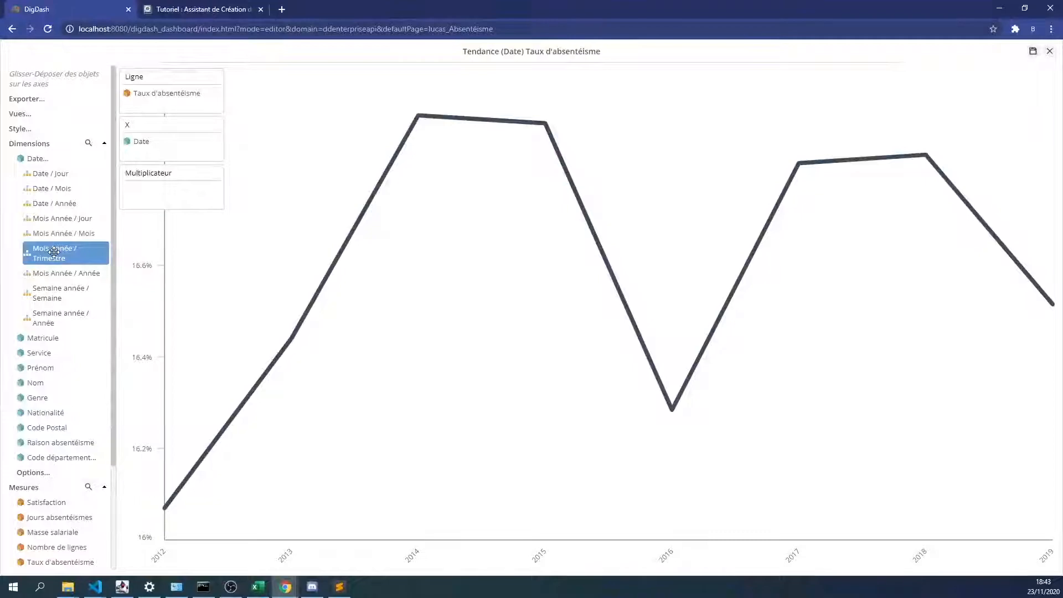
pyautogui.moveTo(54, 252); pyautogui.dragTo(145, 144)
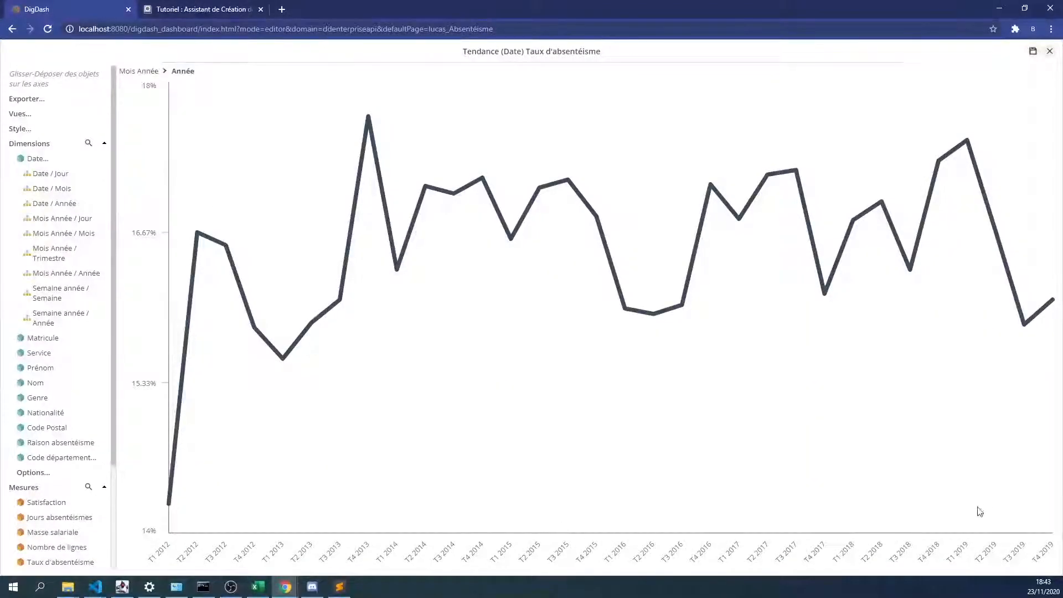
pyautogui.moveTo(57, 550); pyautogui.dragTo(174, 453)
pyautogui.click(1033, 52)
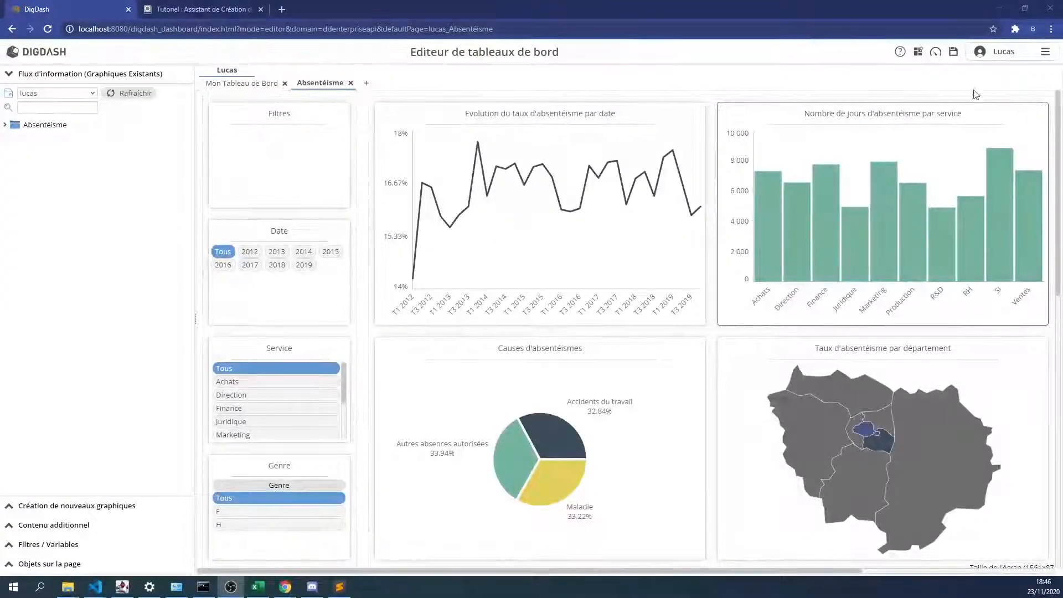
# - Edit the bar chart of absence days per service and activate the colour cycle on its Colonne axis
pyautogui.moveTo(1034, 112)
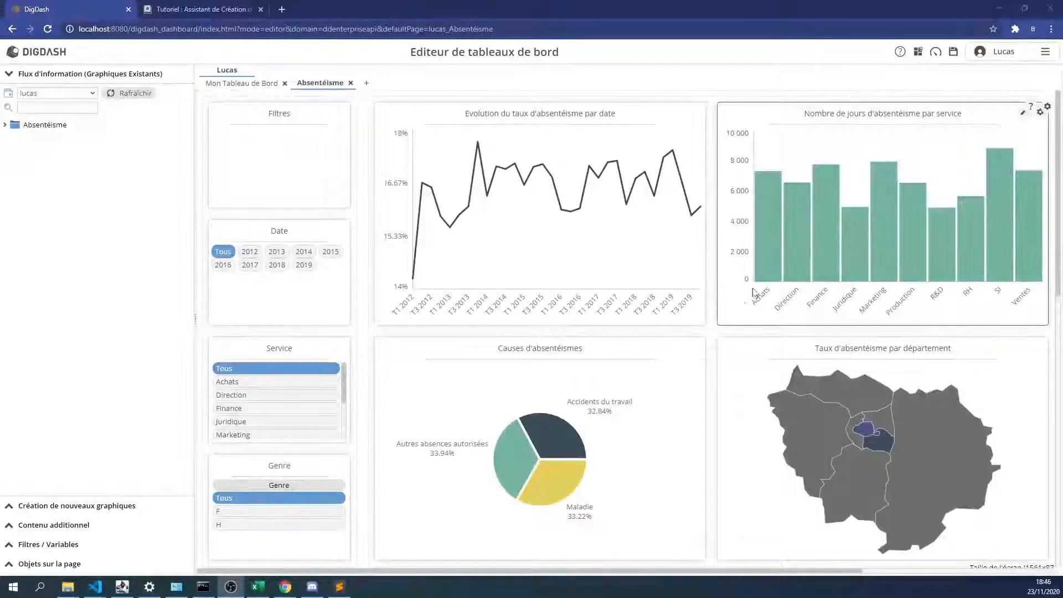
pyautogui.click(1022, 114)
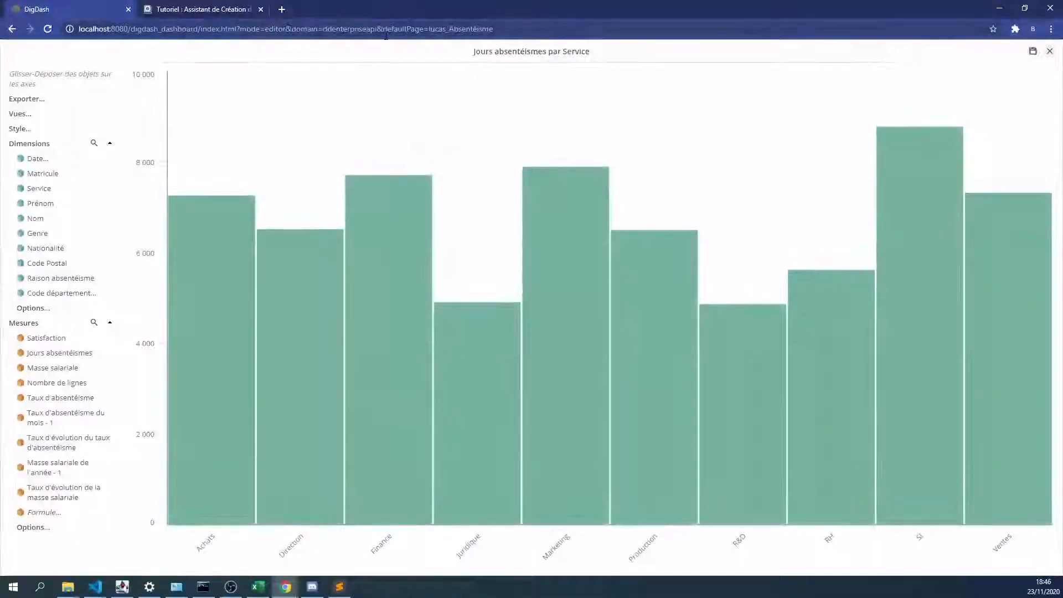
pyautogui.moveTo(32, 48)
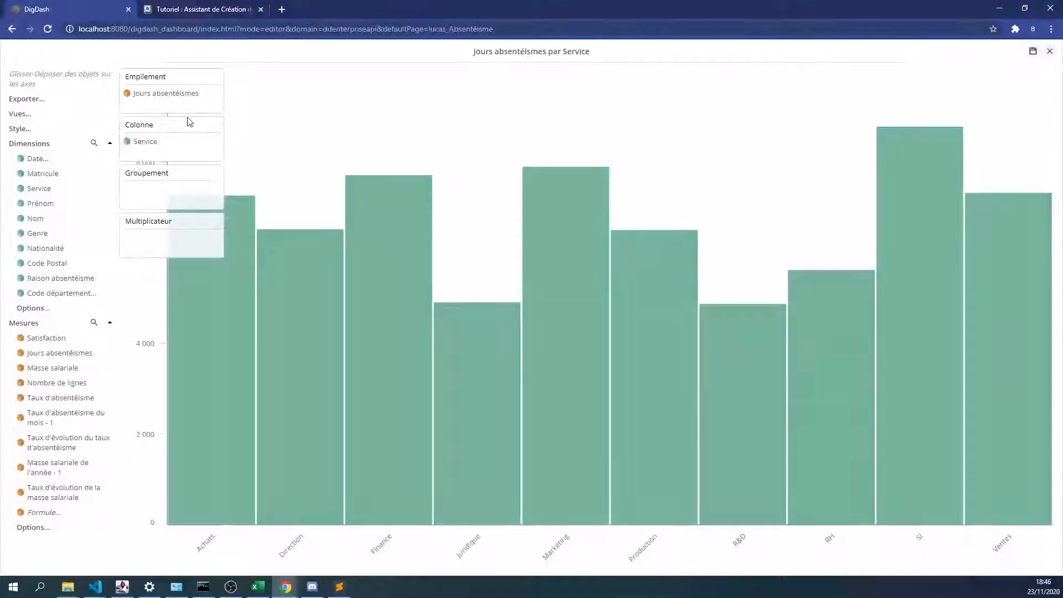
pyautogui.rightClick(156, 130)
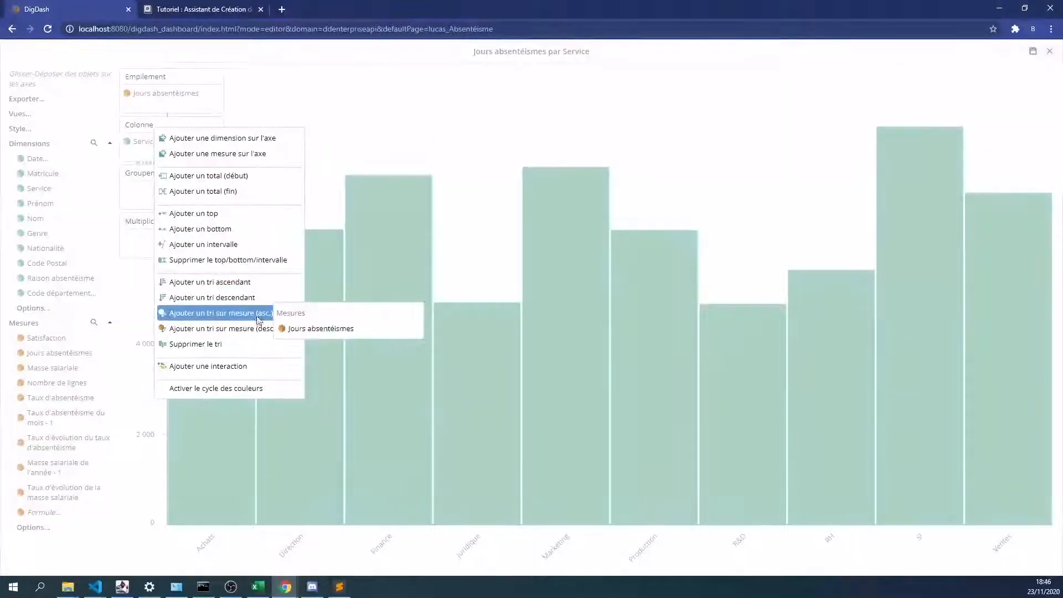
pyautogui.click(250, 388)
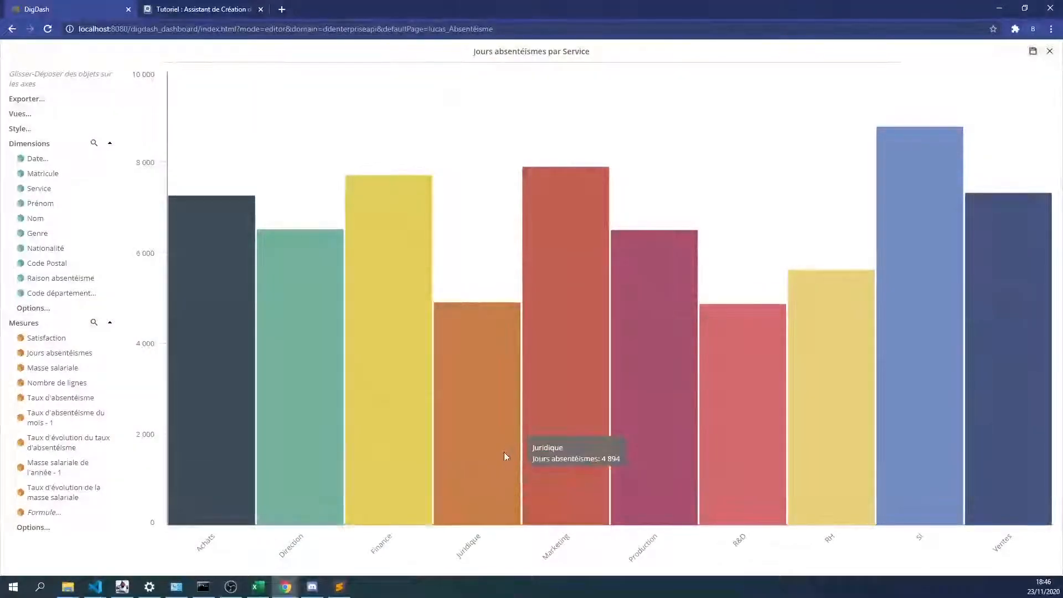
# - Sort the bar chart's Colonne axis in descending order of the Jours absentéismes measure and save the chart
pyautogui.moveTo(139, 72)
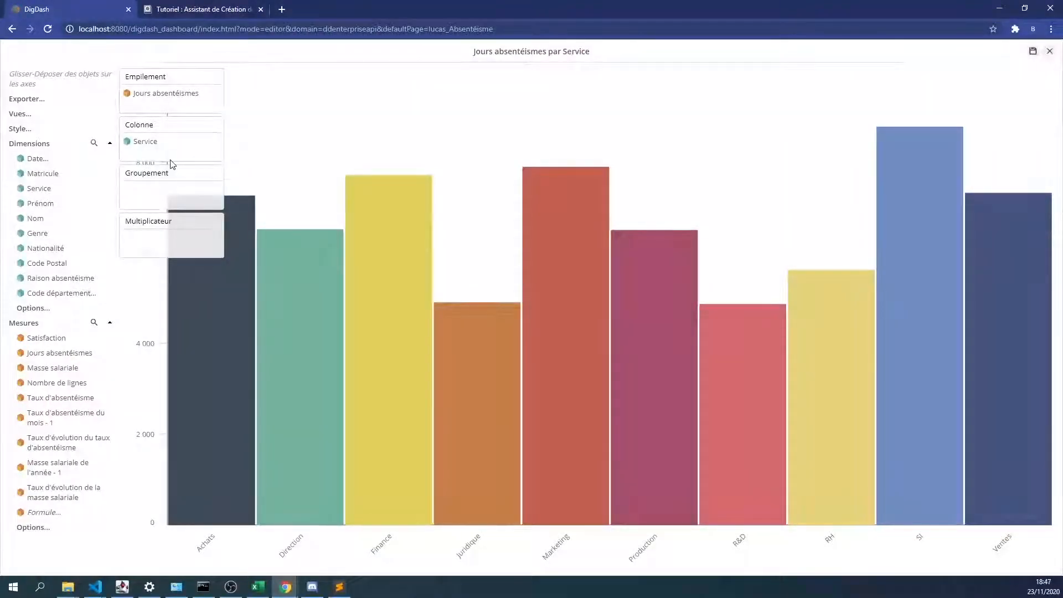
pyautogui.click(150, 130)
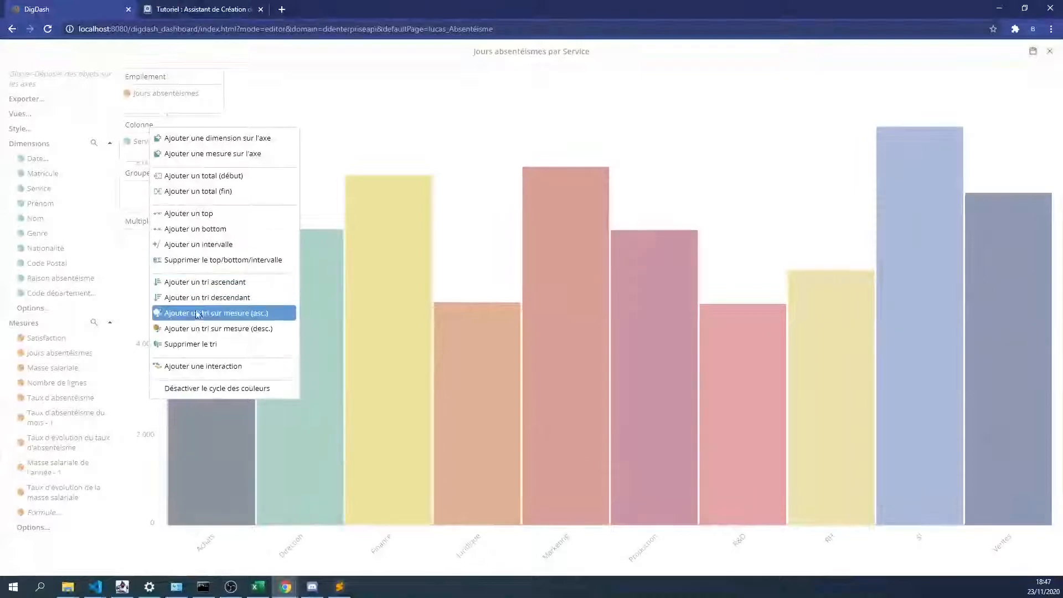
pyautogui.moveTo(221, 327)
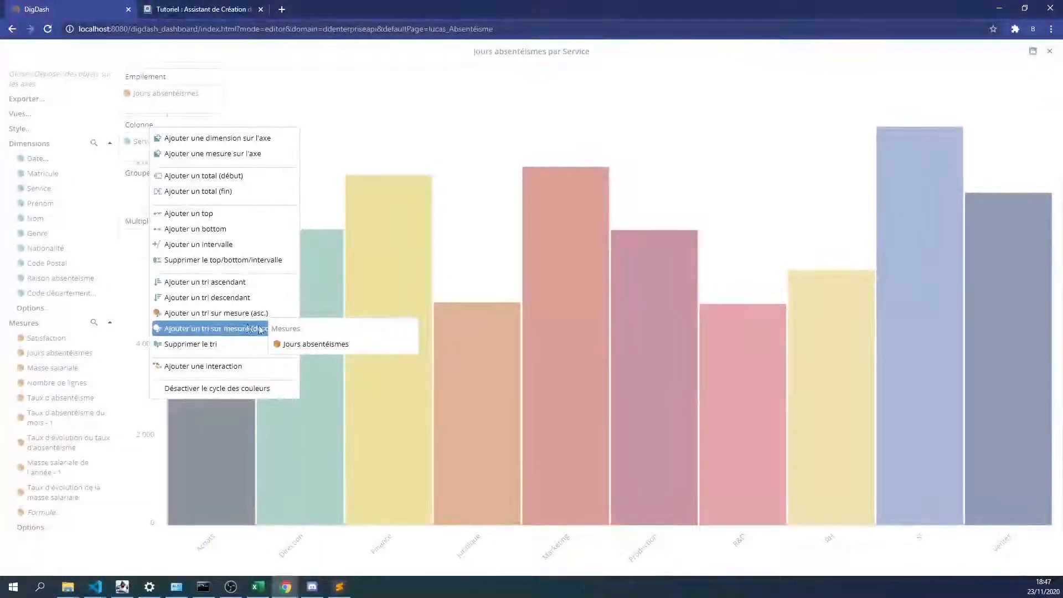
pyautogui.click(299, 347)
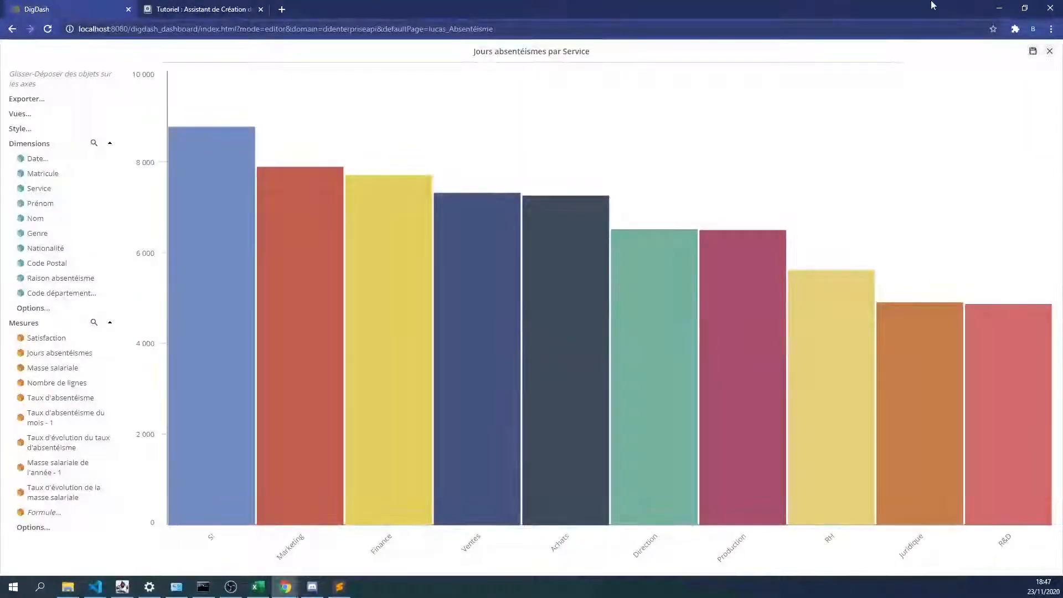
pyautogui.click(1033, 53)
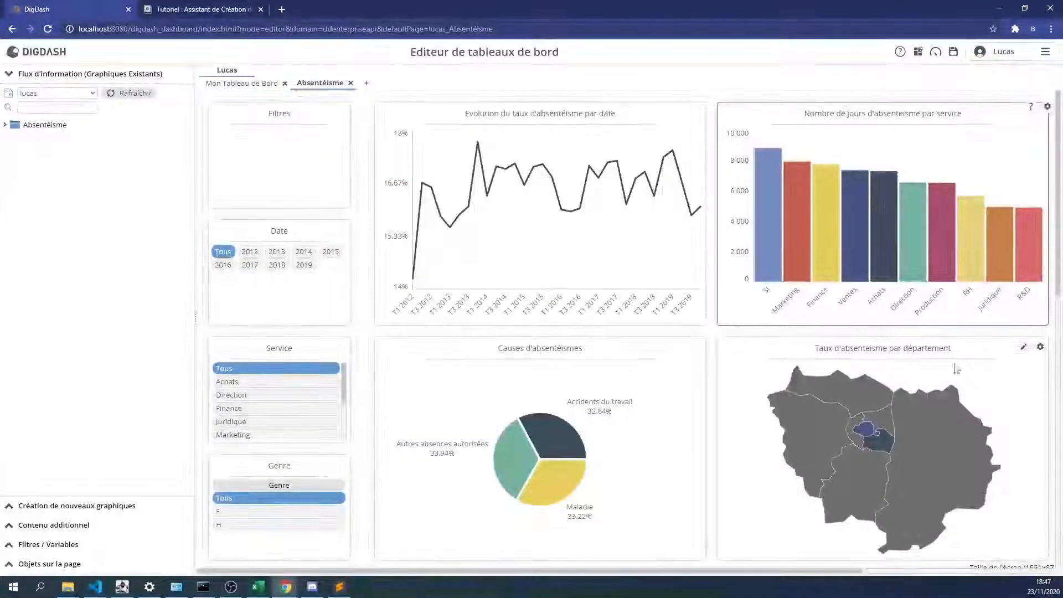
# - Edit the map of absenteeism rate by department, apply the Flat Design 03 colour palette and save the chart
pyautogui.click(1024, 348)
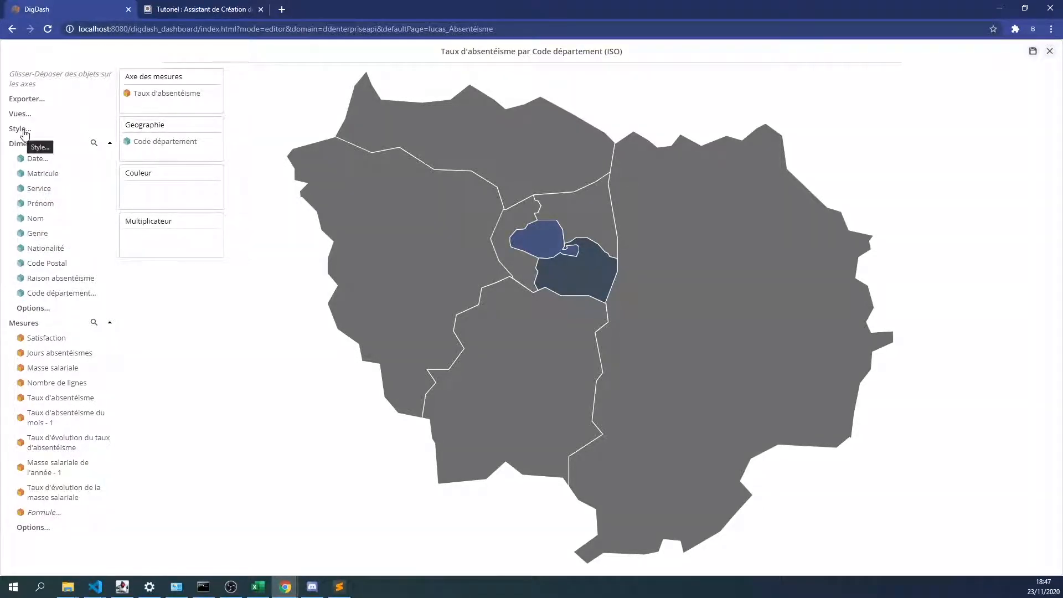
pyautogui.click(25, 134)
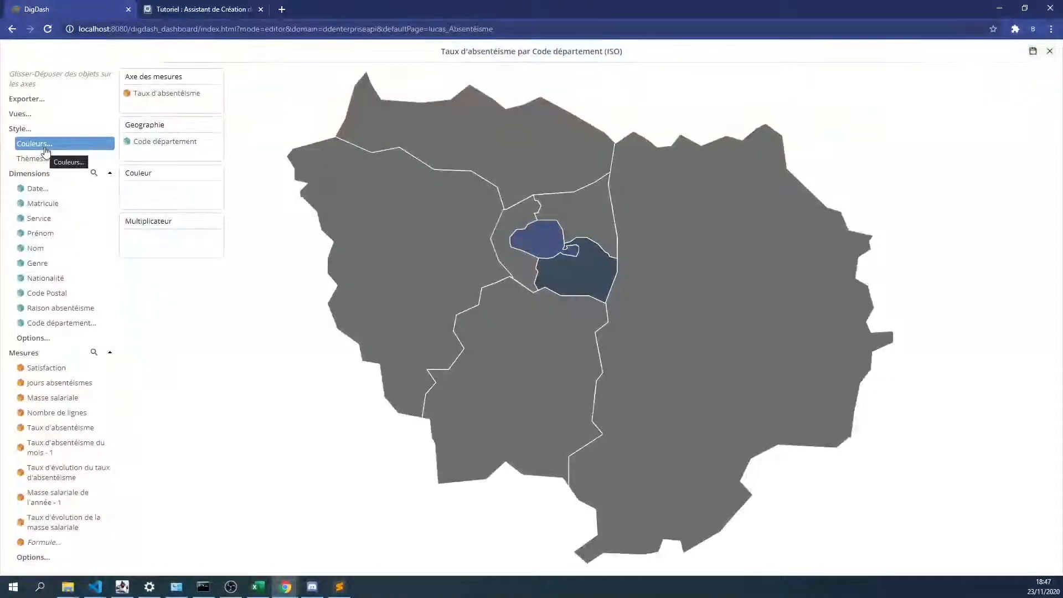
pyautogui.click(44, 148)
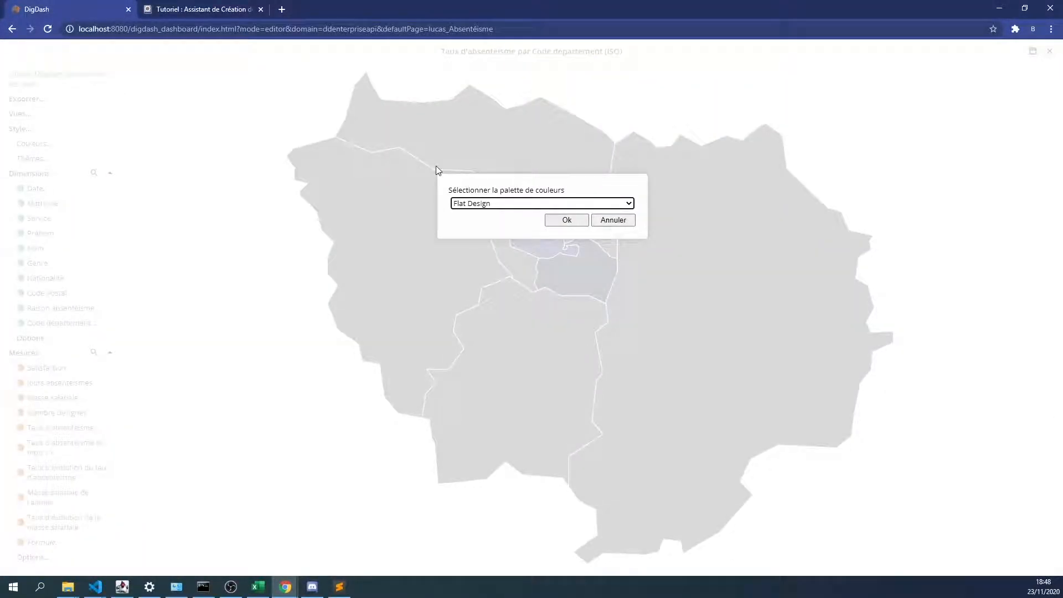
pyautogui.click(477, 205)
pyautogui.scroll(-1, 496, 331)
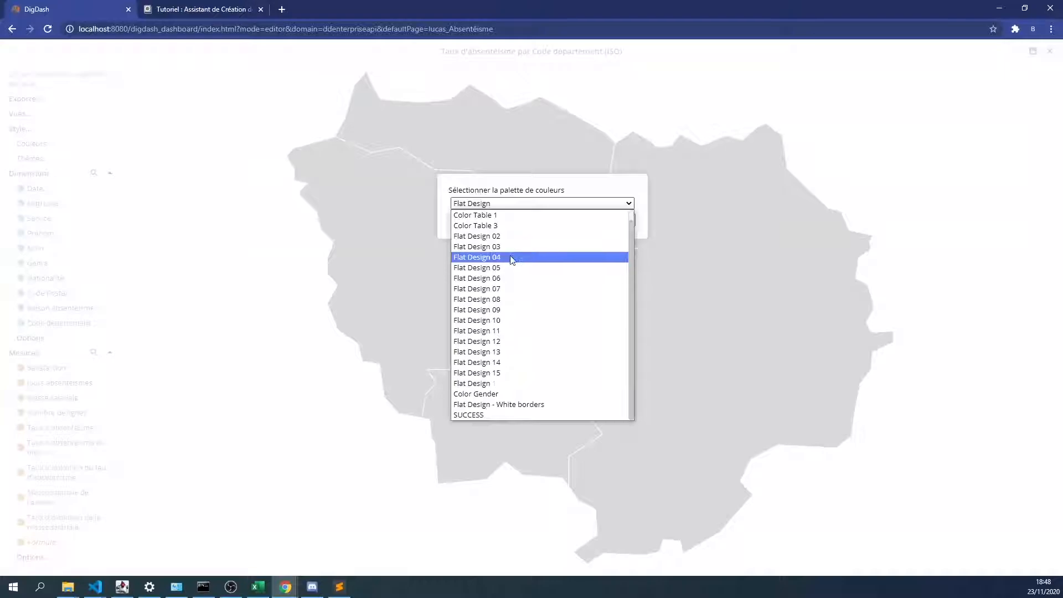
pyautogui.click(532, 246)
pyautogui.click(569, 220)
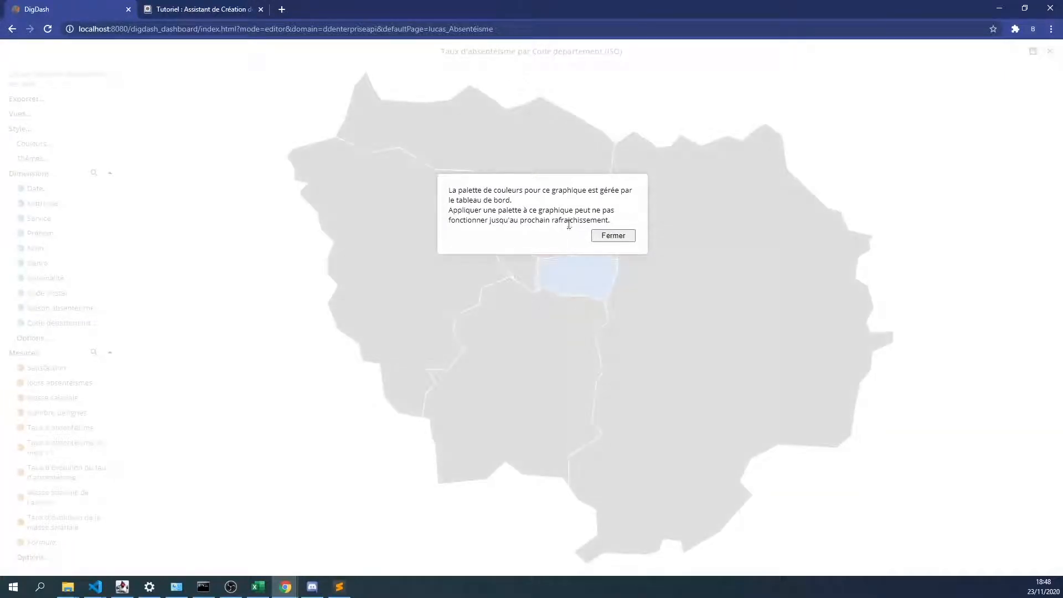
pyautogui.click(612, 237)
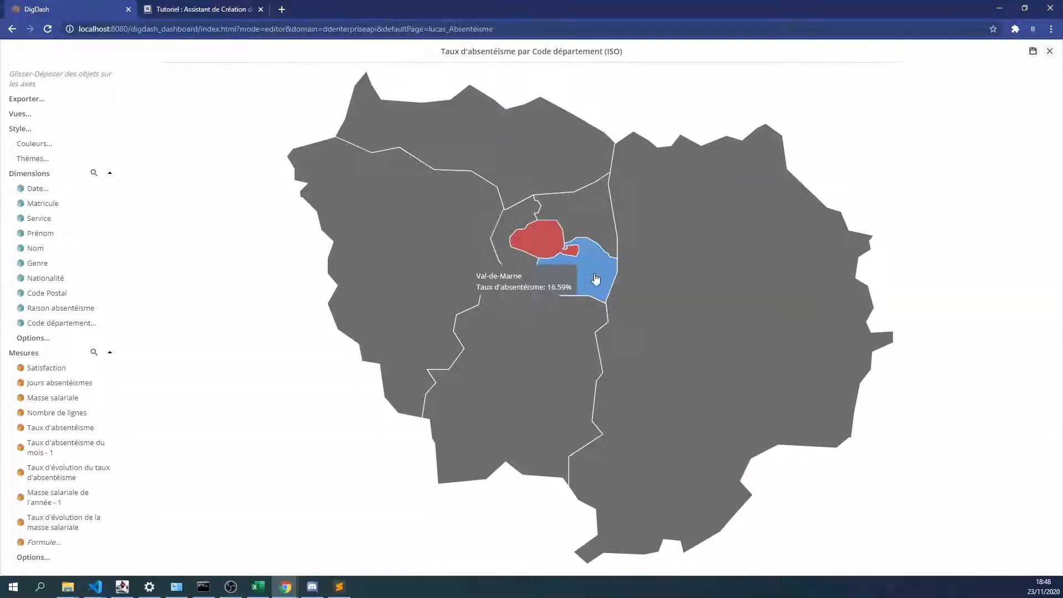
pyautogui.moveTo(575, 275)
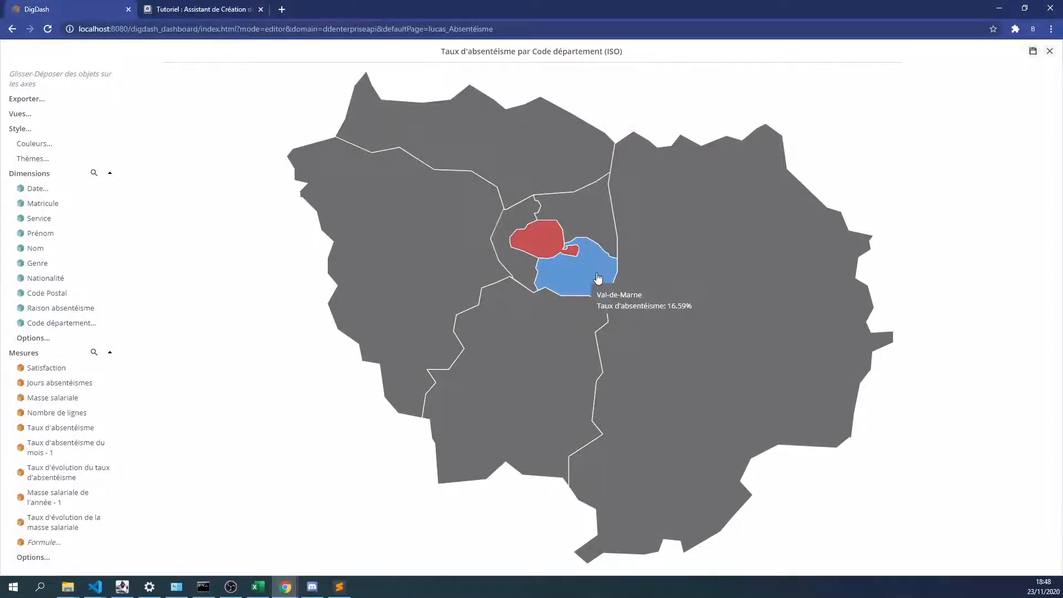
pyautogui.moveTo(558, 243)
pyautogui.click(1032, 54)
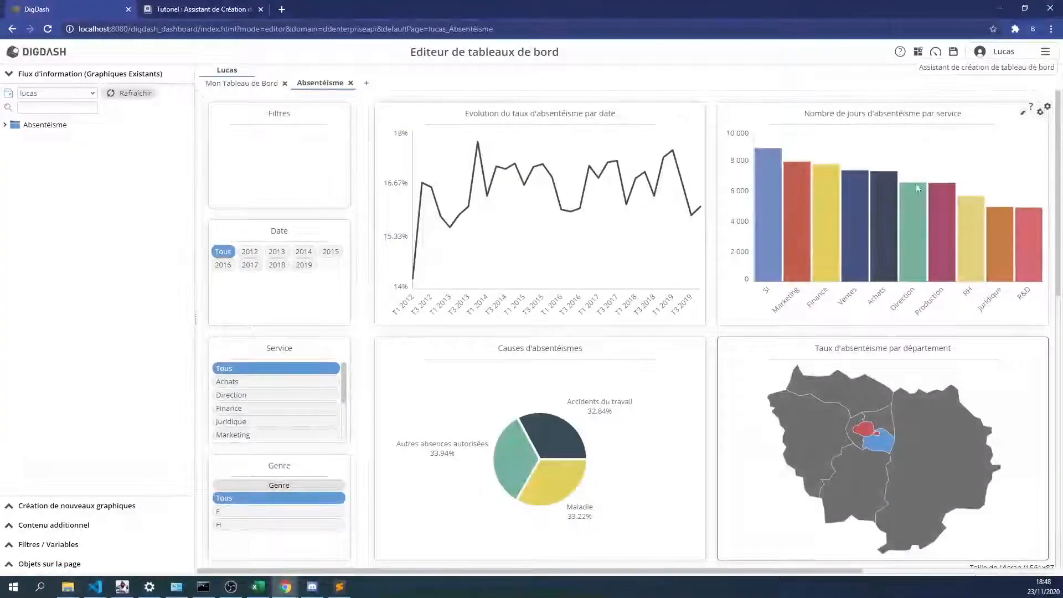
# - Test the 2018 Date filter in the dashboard's viewing mode, clear it and return to the editor
pyautogui.click(935, 54)
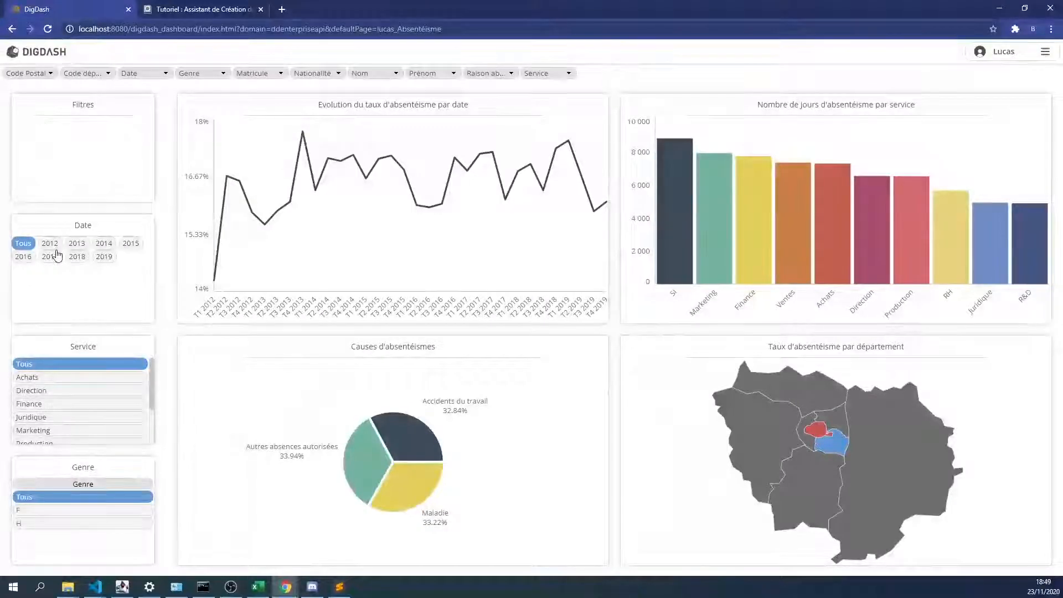
pyautogui.click(79, 259)
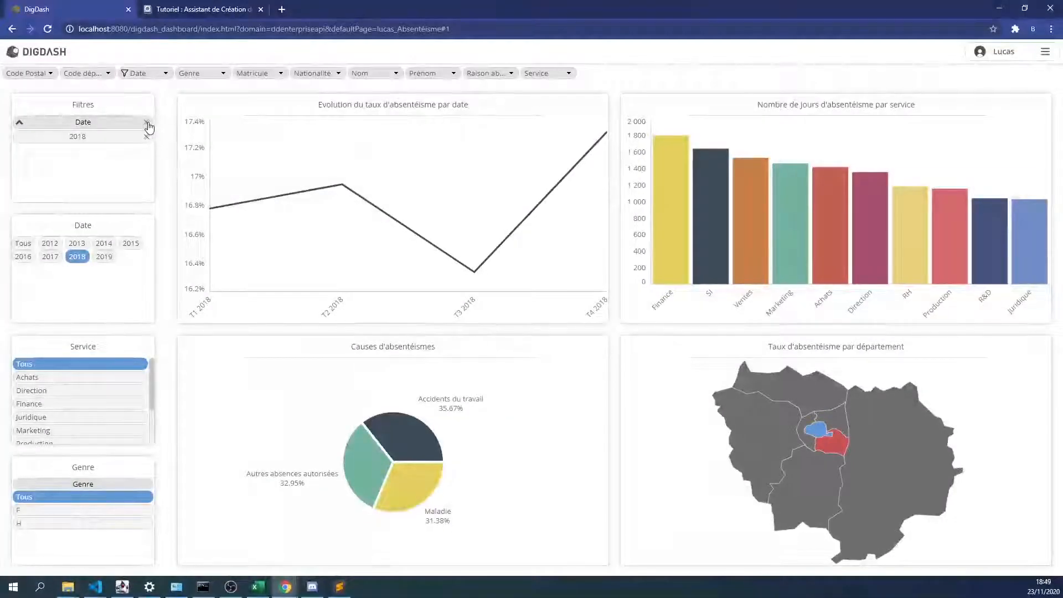
pyautogui.click(147, 124)
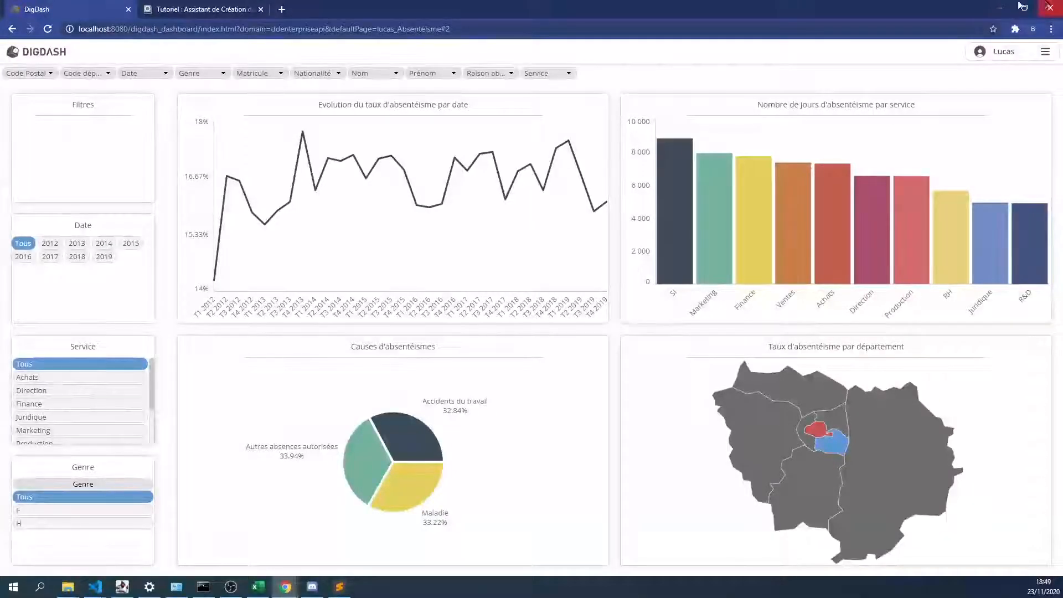
pyautogui.click(1045, 51)
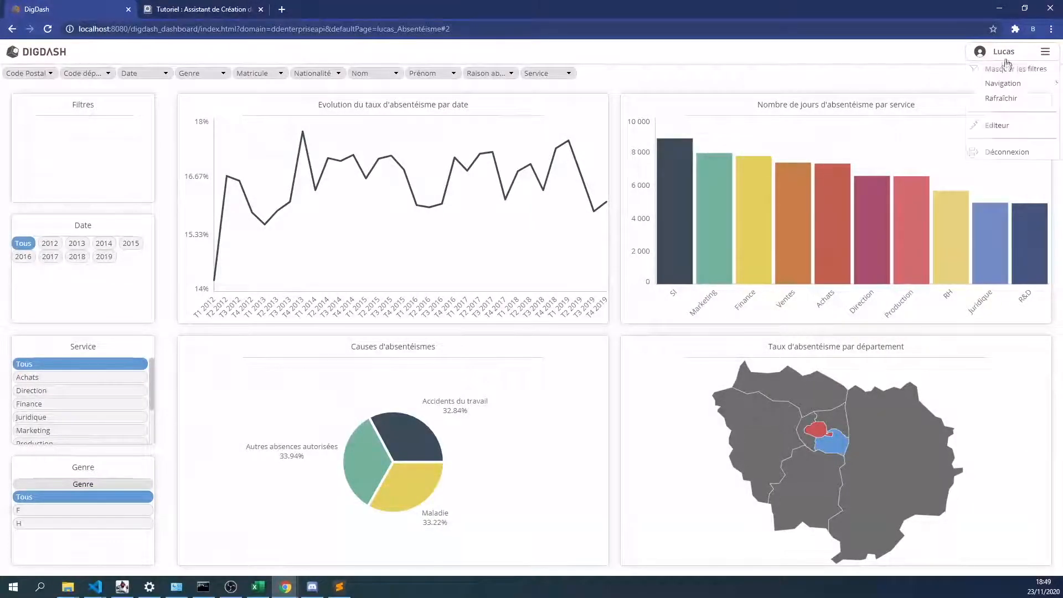
pyautogui.click(999, 130)
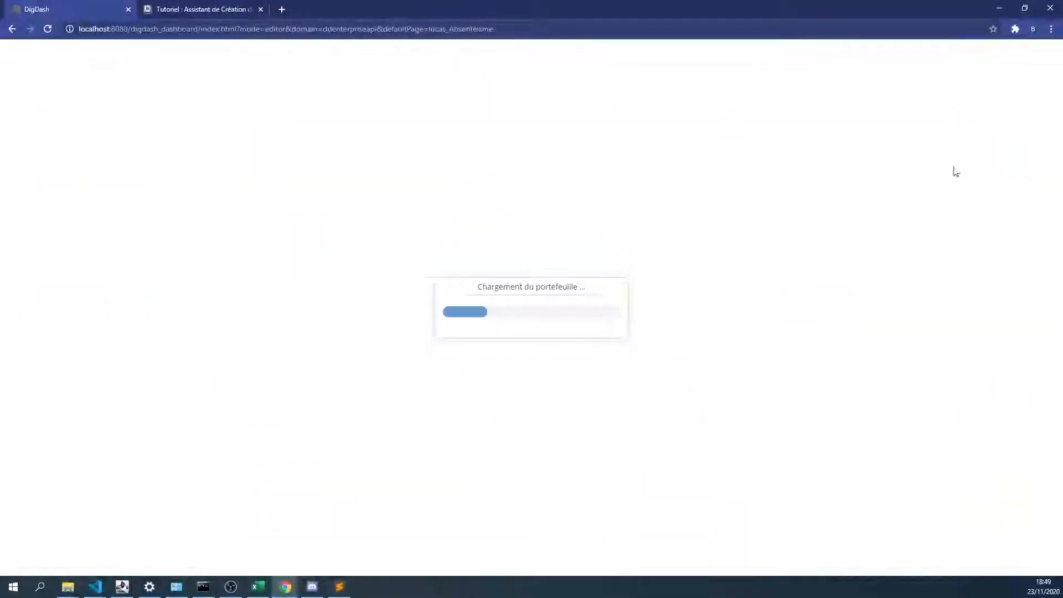